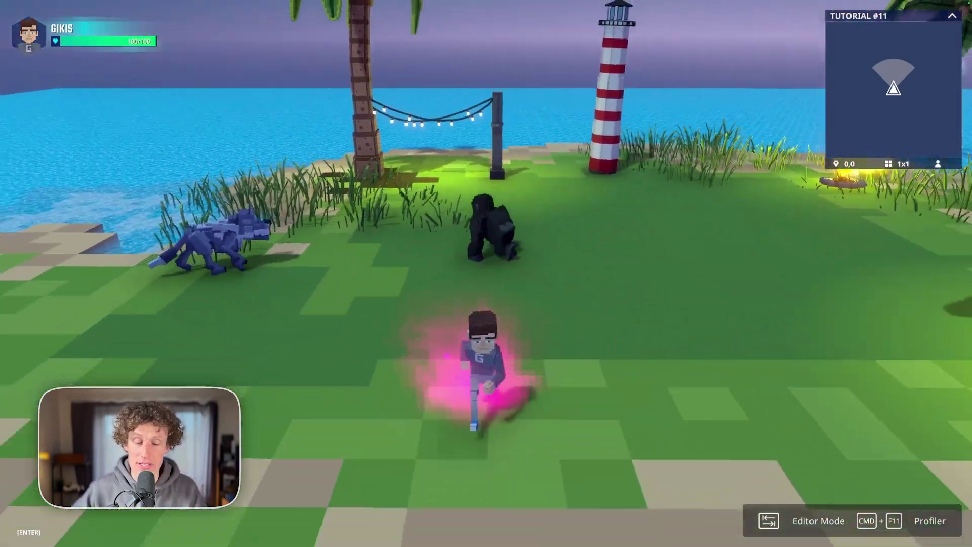
- Run around the island and cast the spells at the gorilla and the grey wolf until both are defeated
key(w)
key(a)
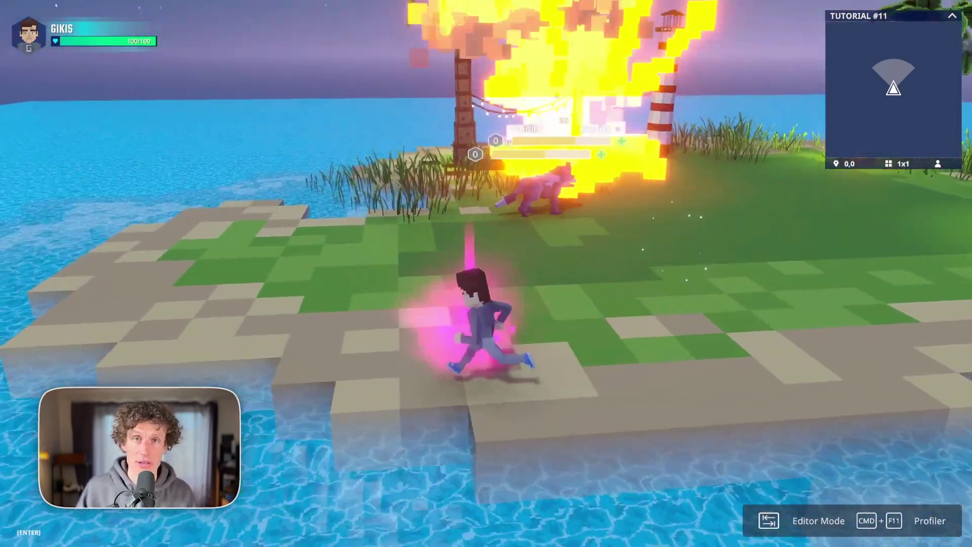
key(w)
key(d)
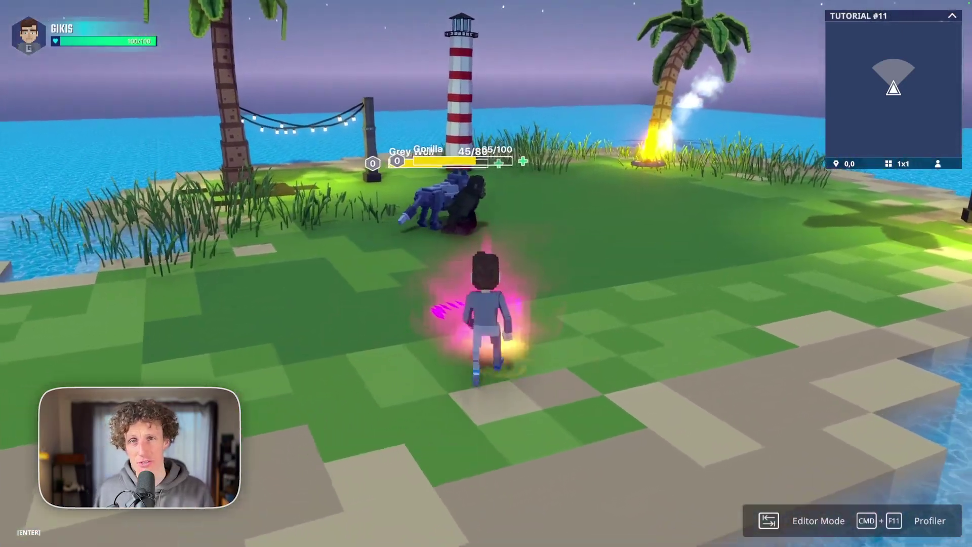
key(a)
key(d)
key(s)
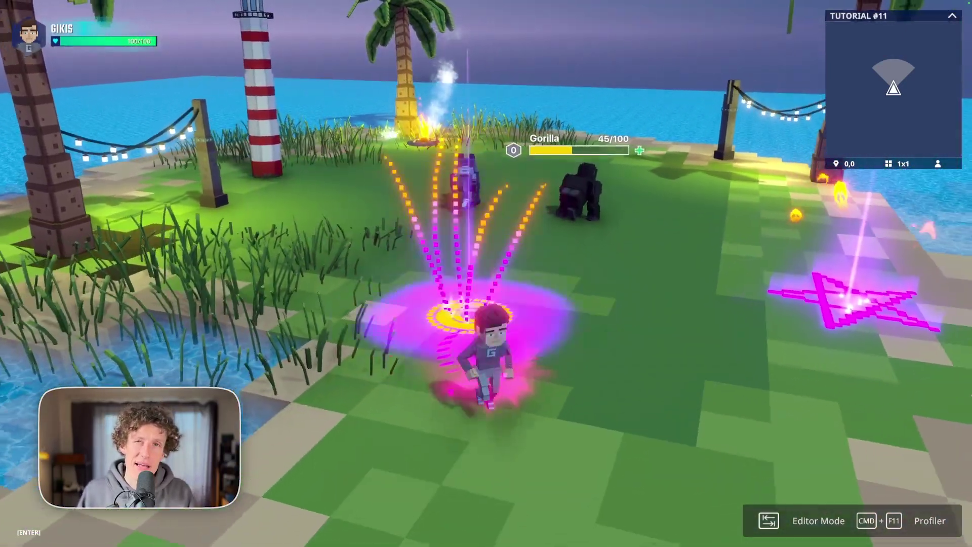
key(w)
key(a)
key(d)
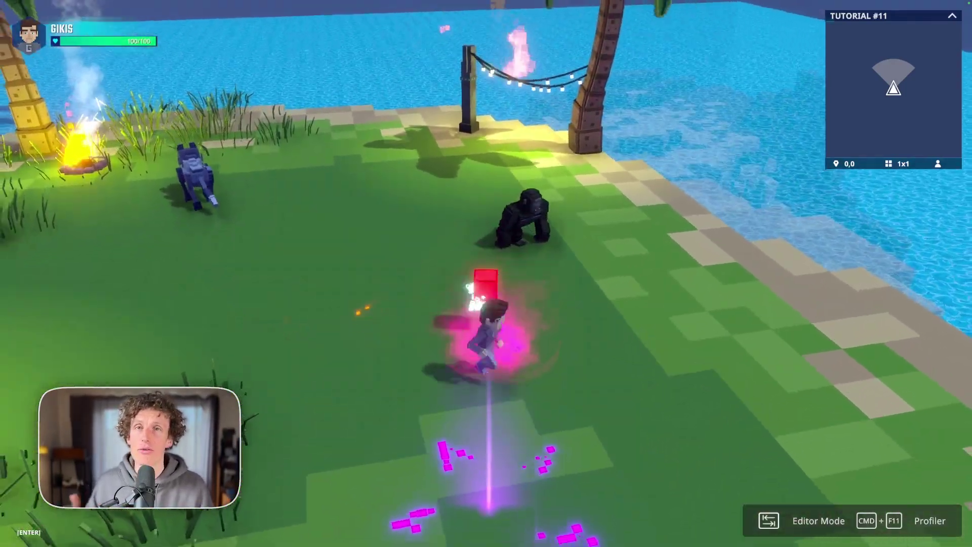
key(a)
key(d)
key(a)
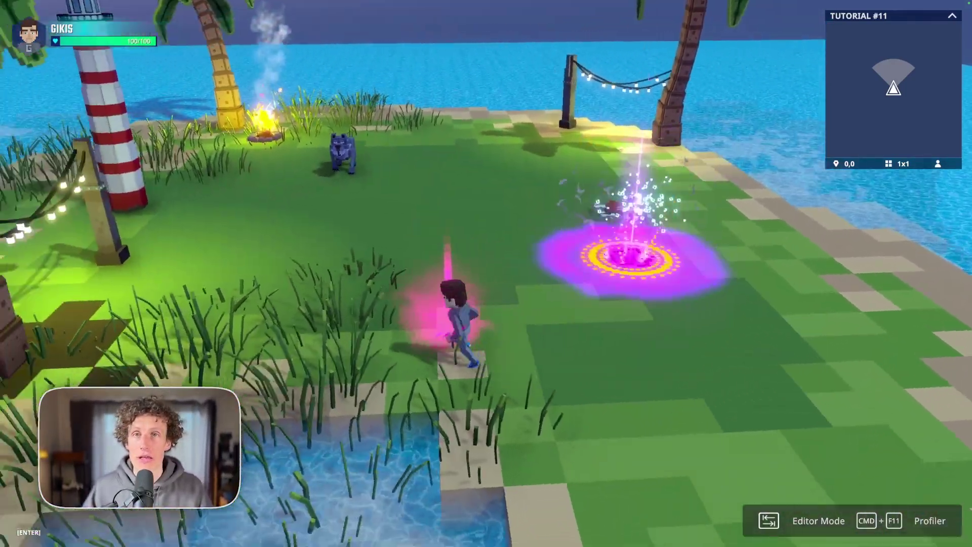
key(w)
key(d)
key(s)
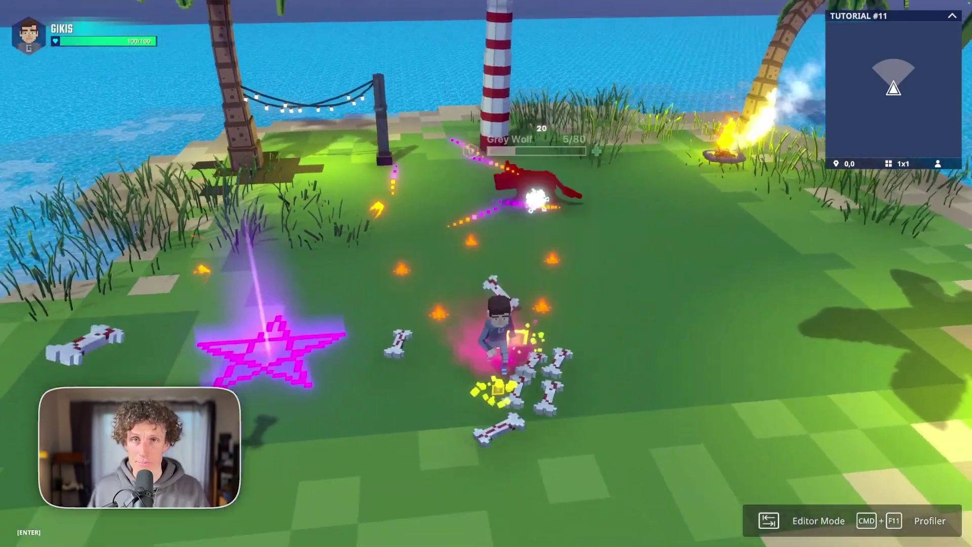
key(w)
key(a)
key(s)
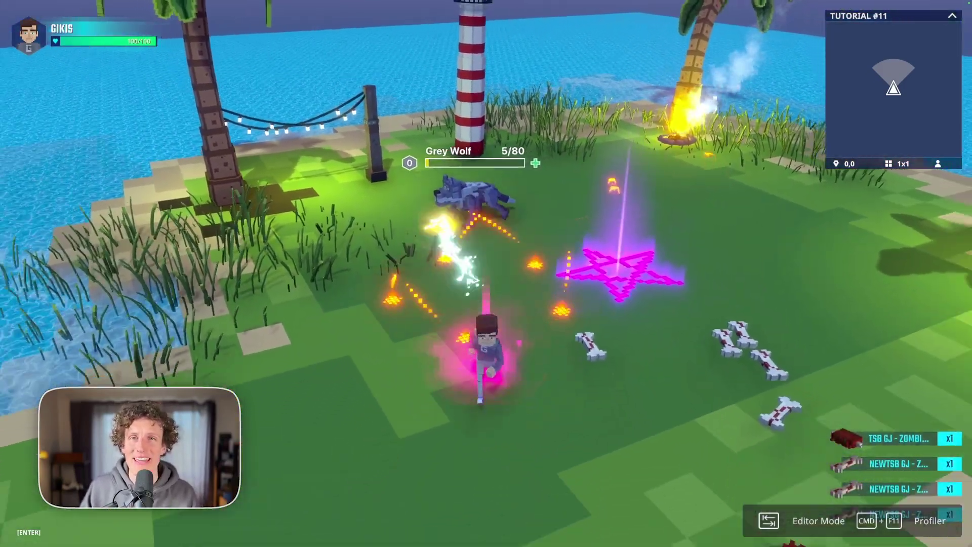
key(s)
key(w)
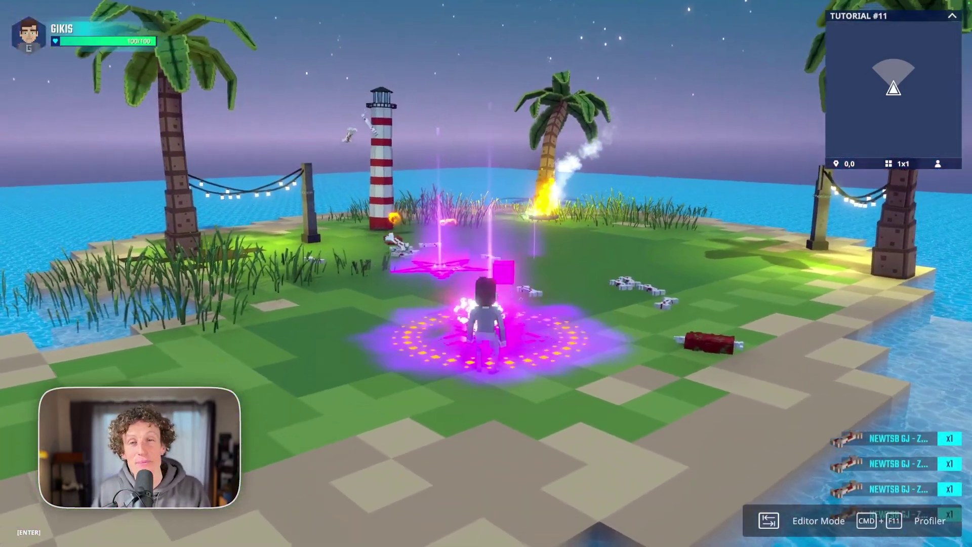
- Preview the spell effects around the character while moving across the island, and return to editor mode
key(a)
key(w)
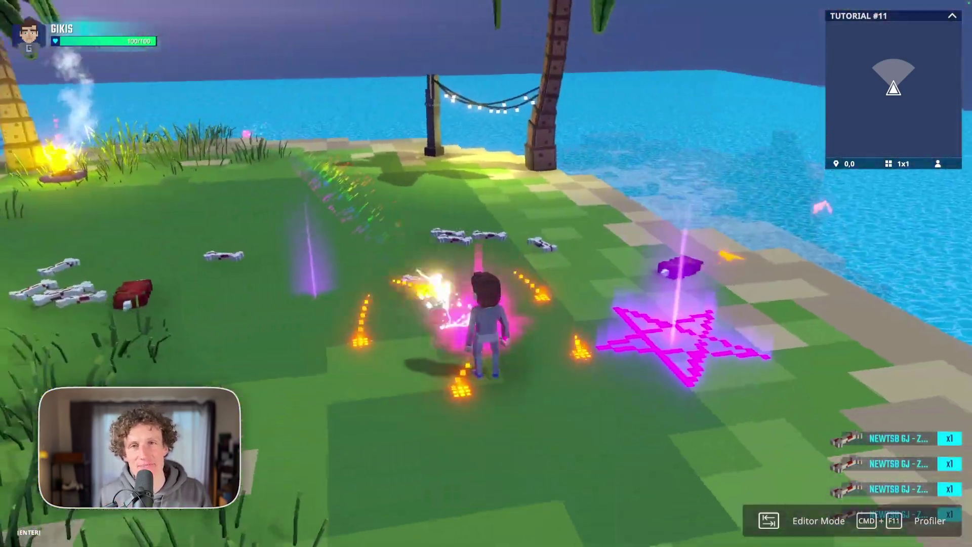
key(d)
key(w)
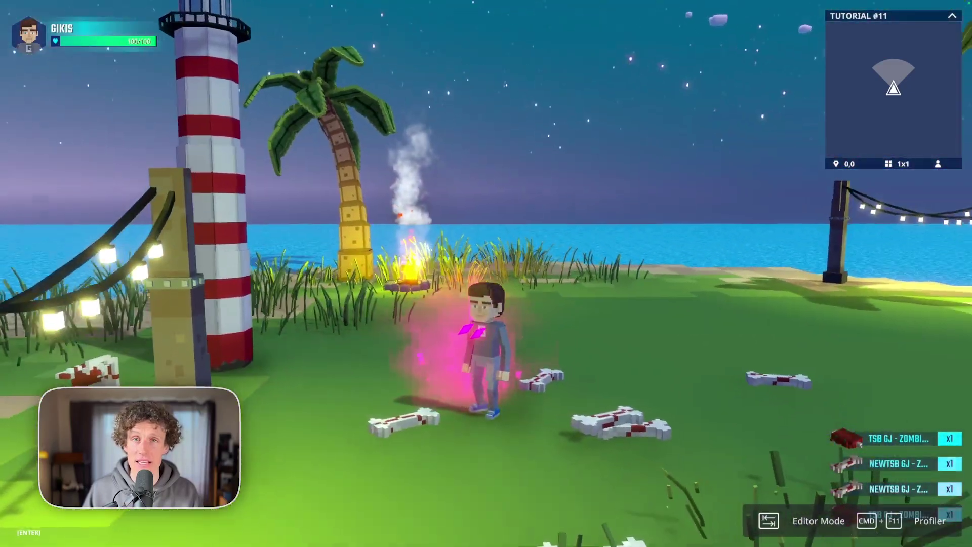
key(a)
key(s)
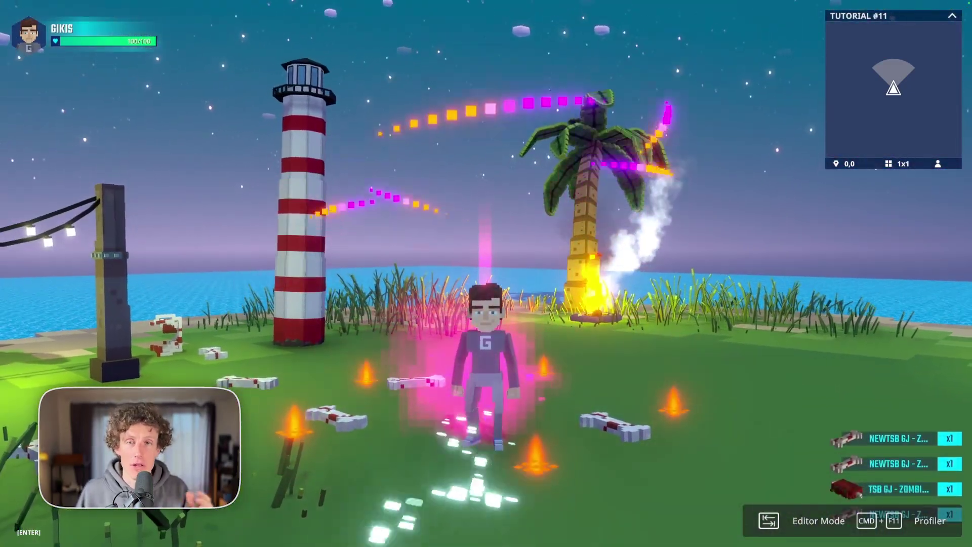
key(Tab)
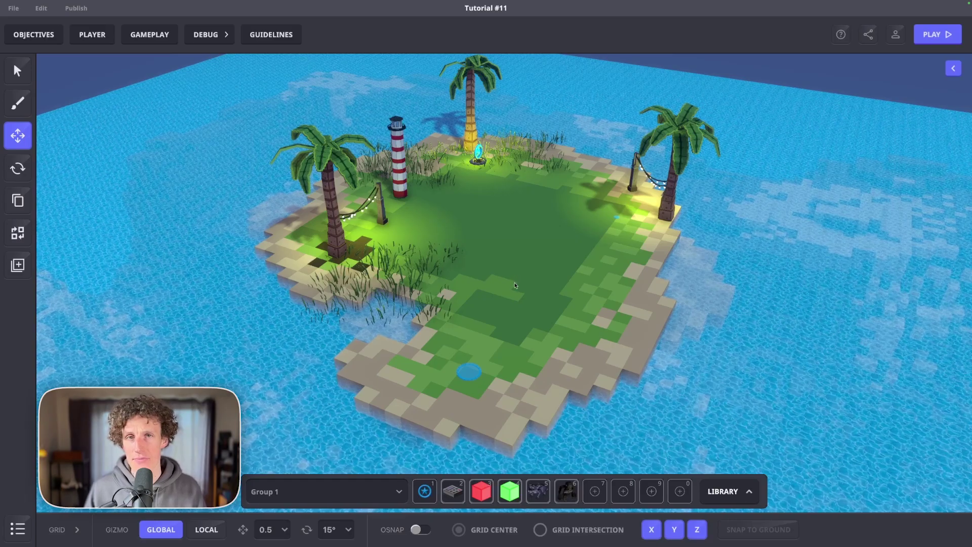
- Place a VFX Asset from the logic library on the open grass and name it Pick-Shooting
mouse_move(516, 285)
right_down()
mouse_move(462, 263)
mouse_move(523, 280)
right_up()
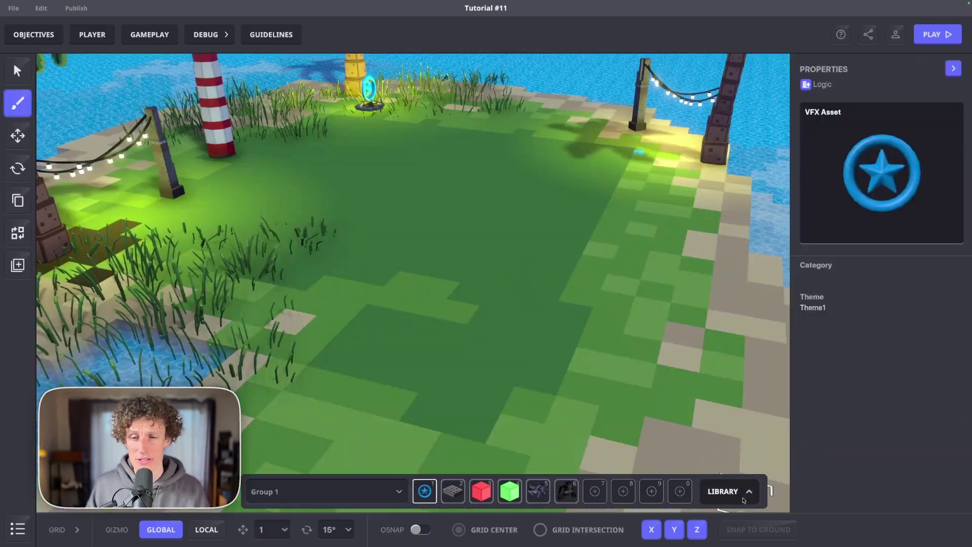
click(742, 499)
click(823, 267)
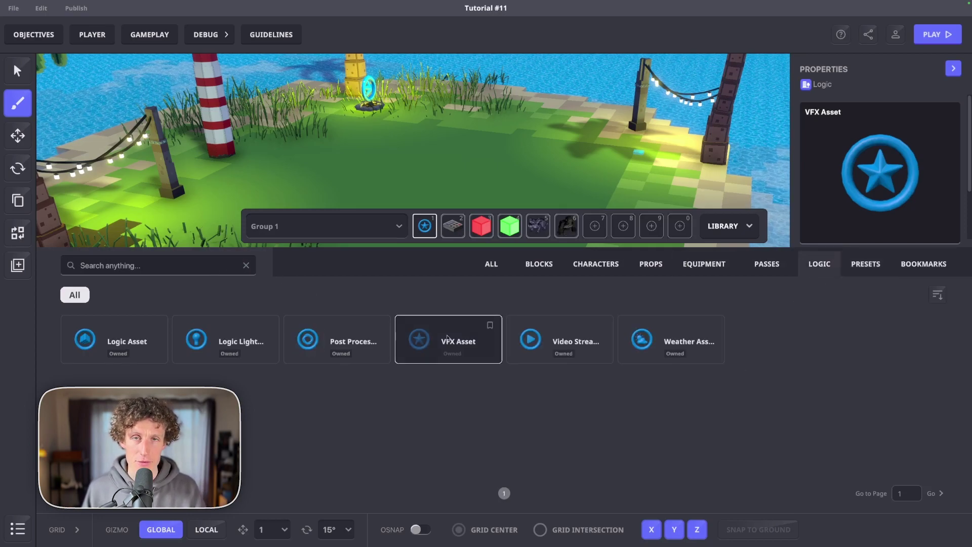
click(718, 235)
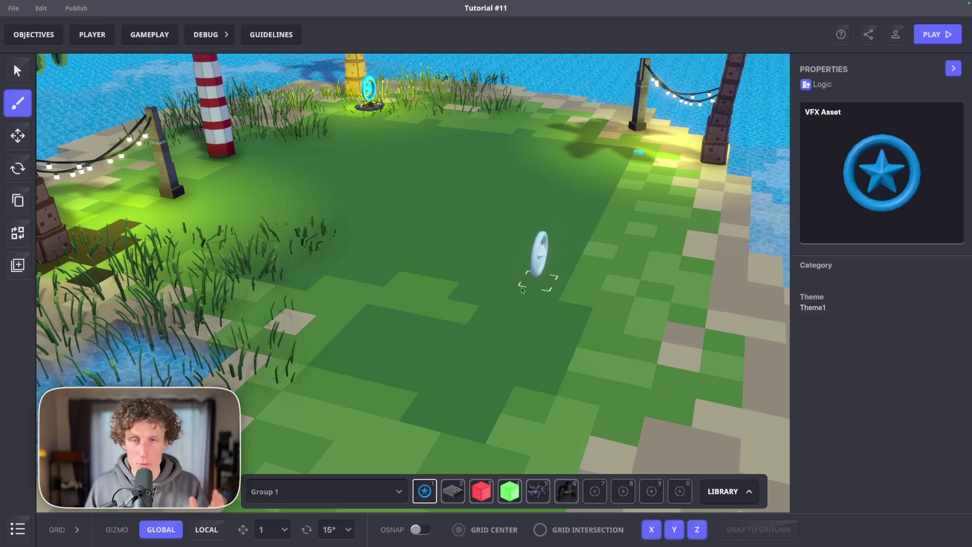
click(25, 133)
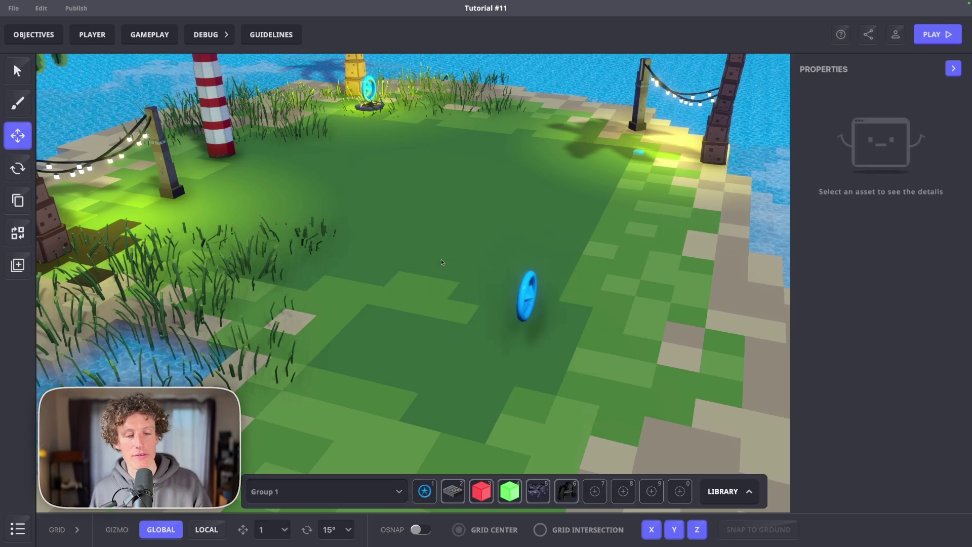
click(524, 299)
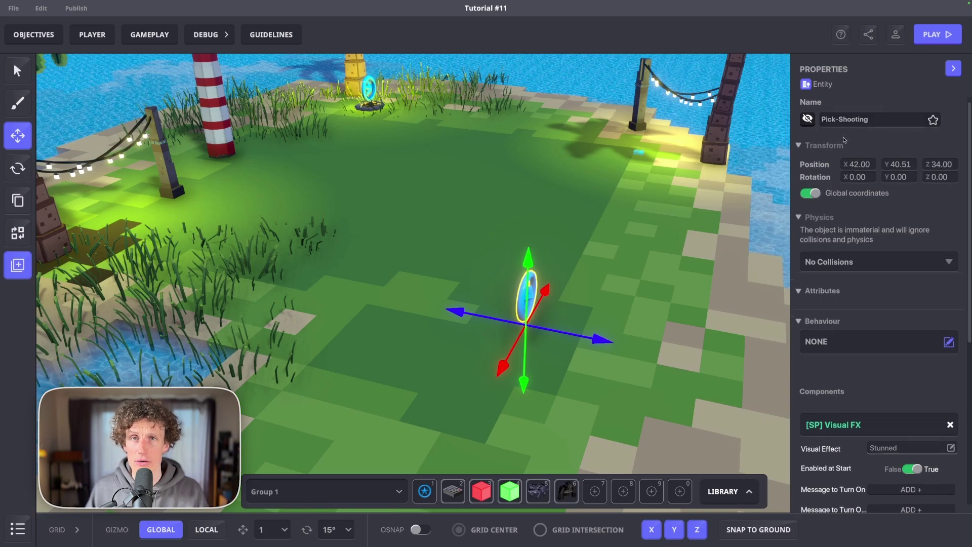
- Set the visual effect of Pick-Shooting to AuraCollectibleLegend
scroll(887, 322, down, 3)
click(887, 321)
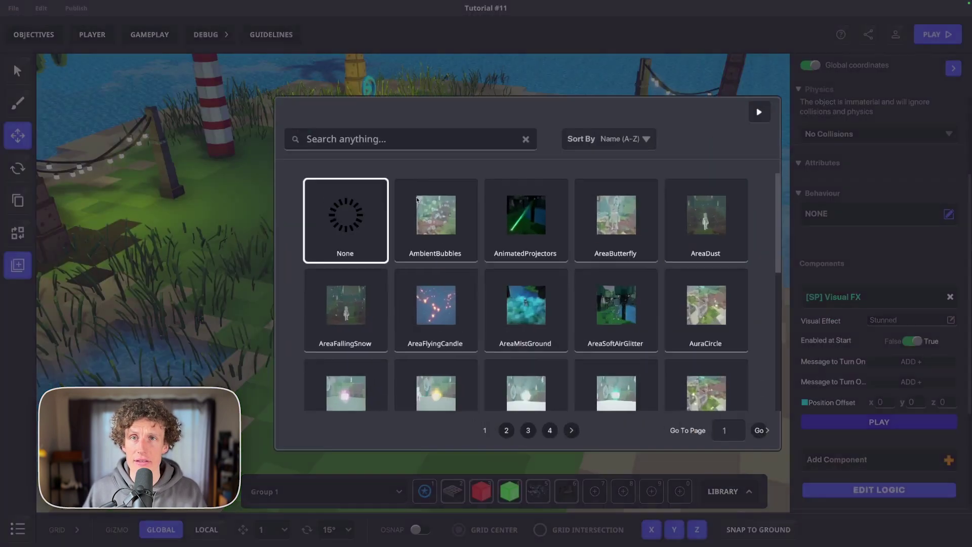
text(Aura)
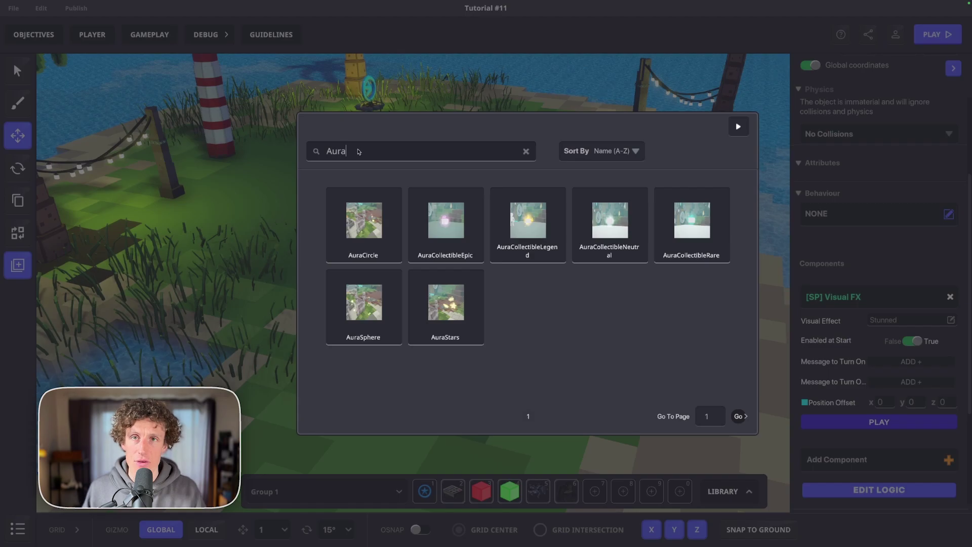
click(522, 228)
- Add a Pickable component to Pick-Shooting
scroll(875, 288, down, 3)
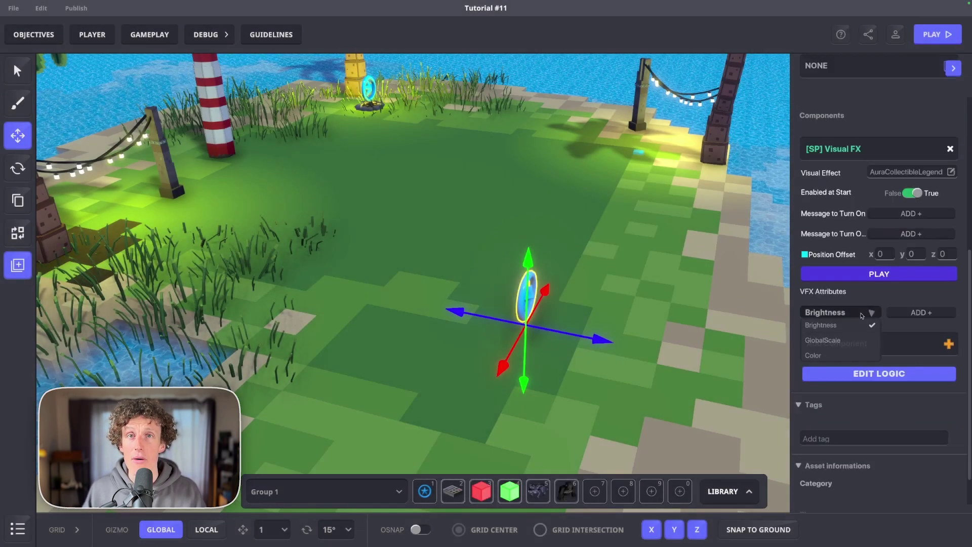
click(861, 343)
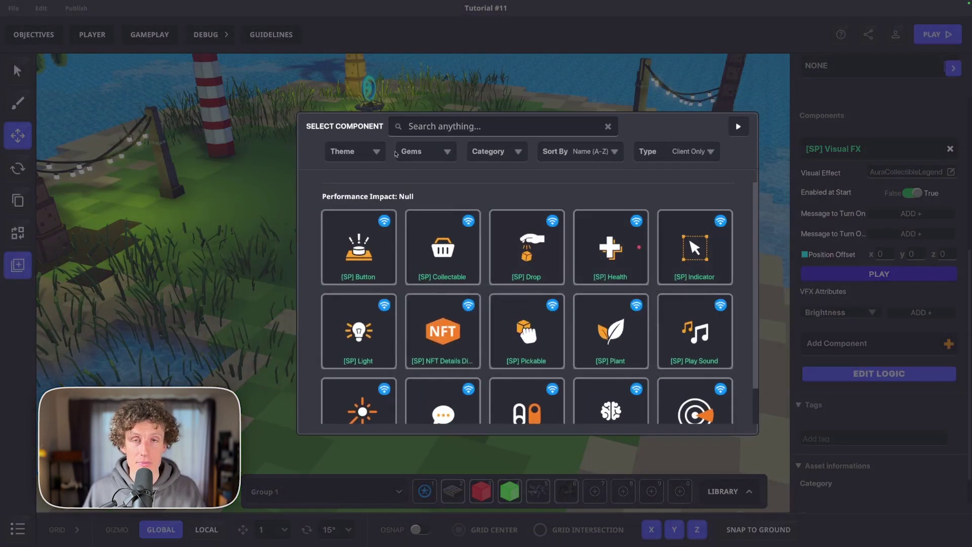
text(picka)
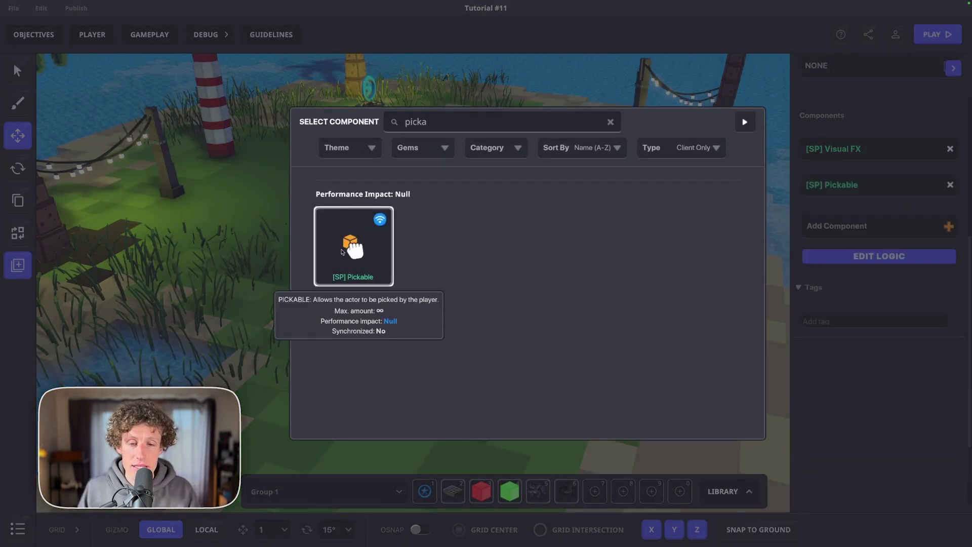
click(337, 231)
- Set the Pickable's opacity on picked to 1.0, its picked message to Activate and its drop message to Diactivate
scroll(945, 329, down, 3)
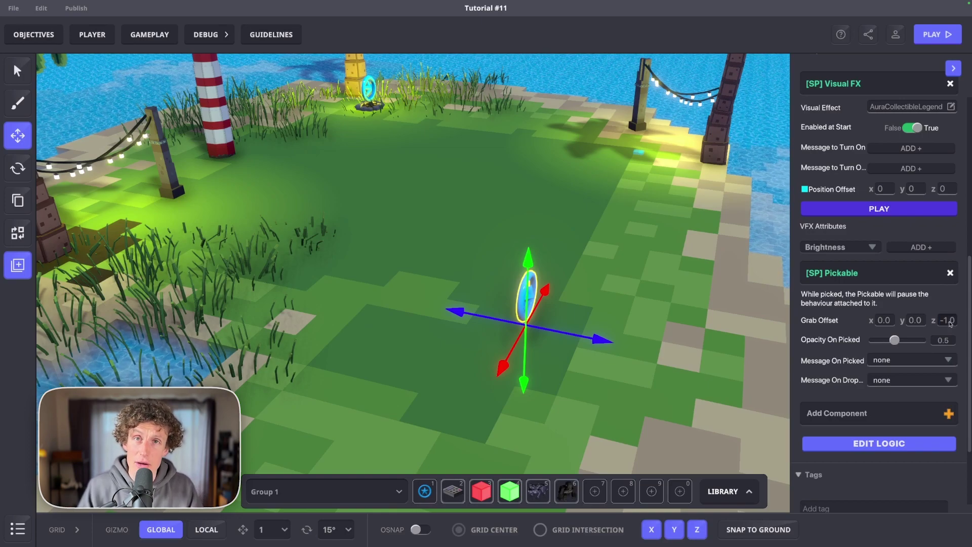
scroll(932, 336, down, 1)
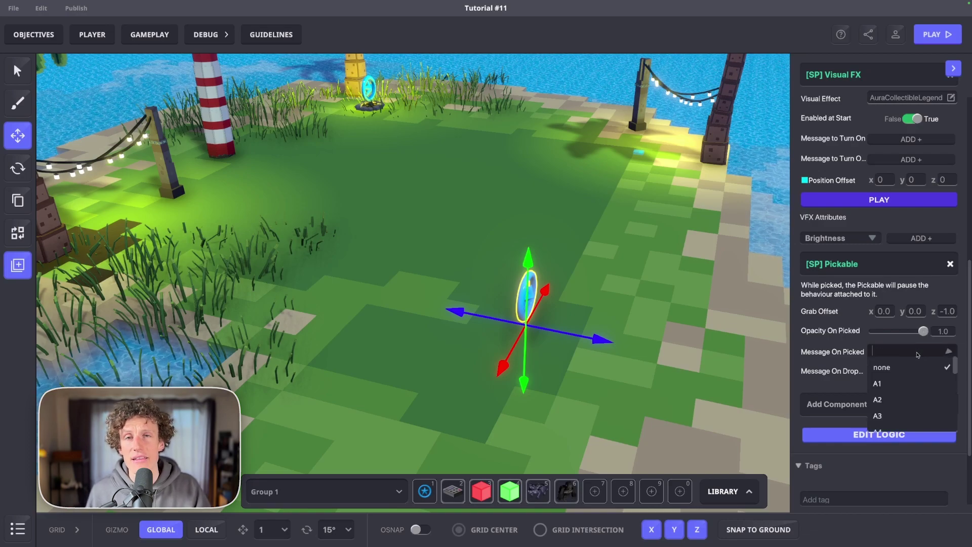
click(887, 416)
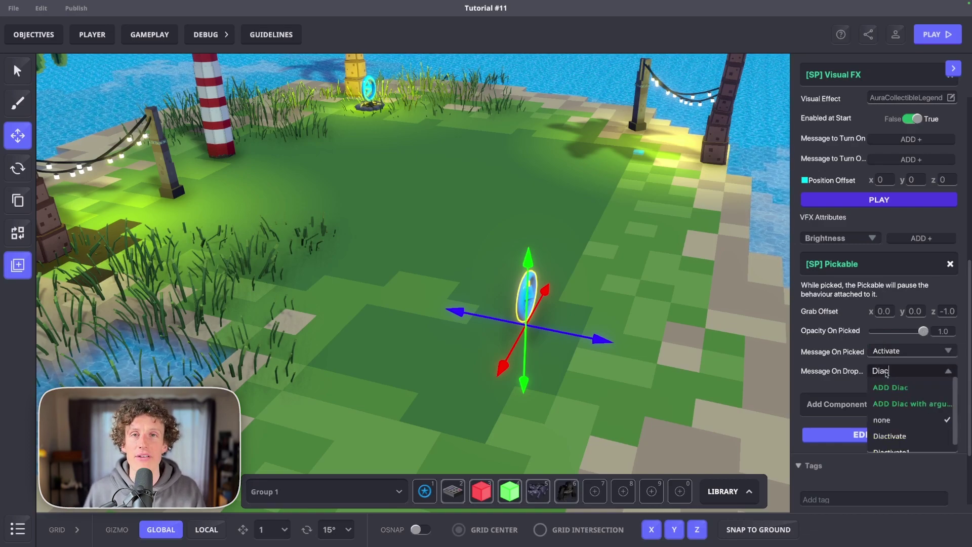
click(885, 436)
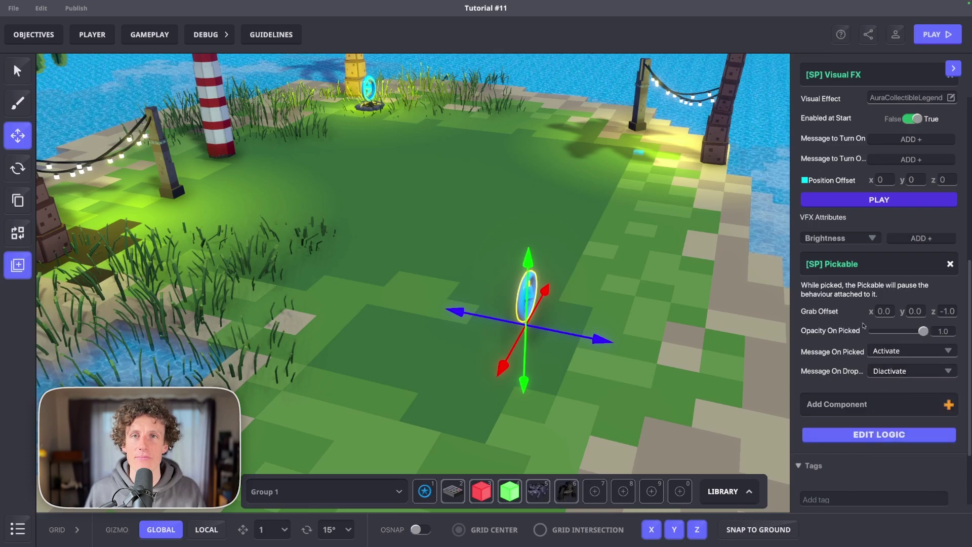
- Set the broadcast range of both the drop message and the picked message to 1 in the entity's logic
click(853, 434)
scroll(904, 401, down, 5)
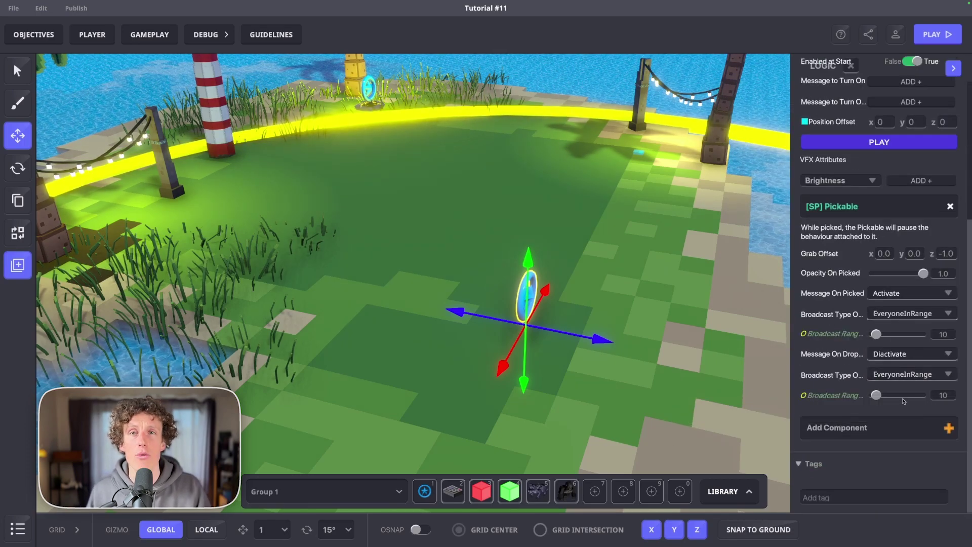
click(944, 397)
text(1)
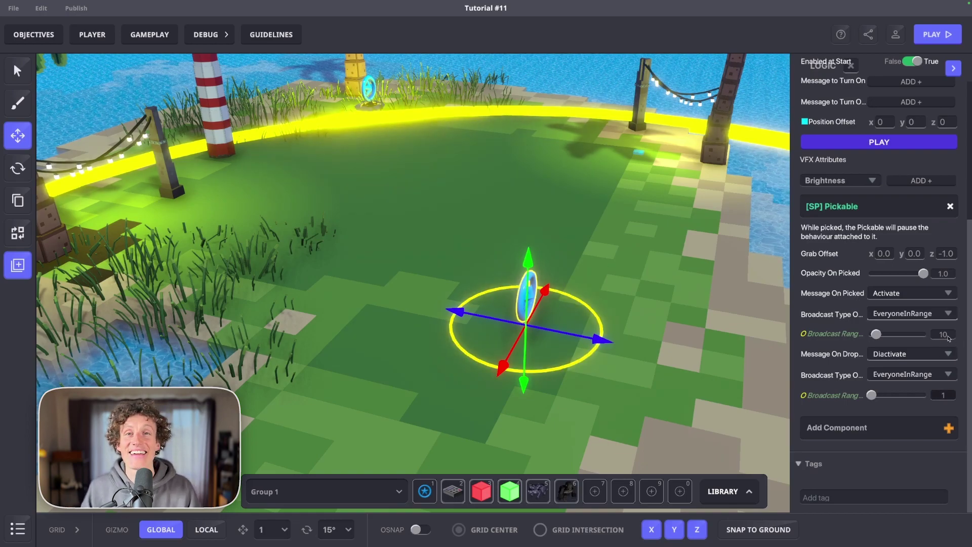
double_click(942, 334)
text(1)
- Playtest picking up the aura and carrying it around the island, and return to editor mode
click(935, 36)
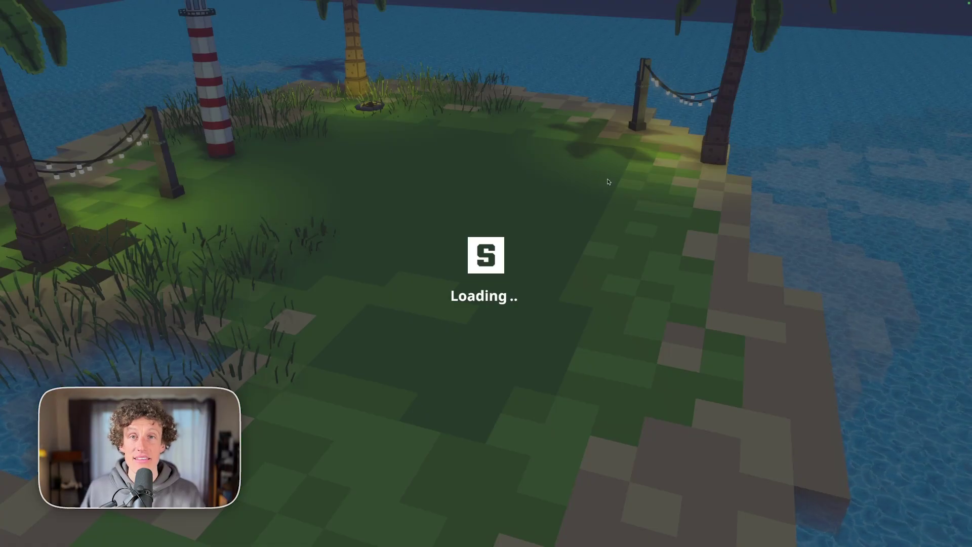
key(w)
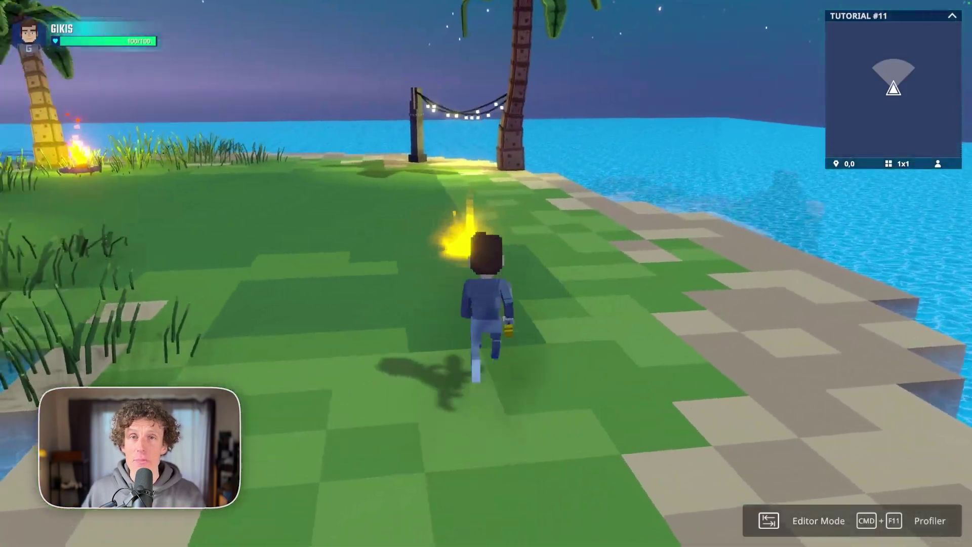
key(a)
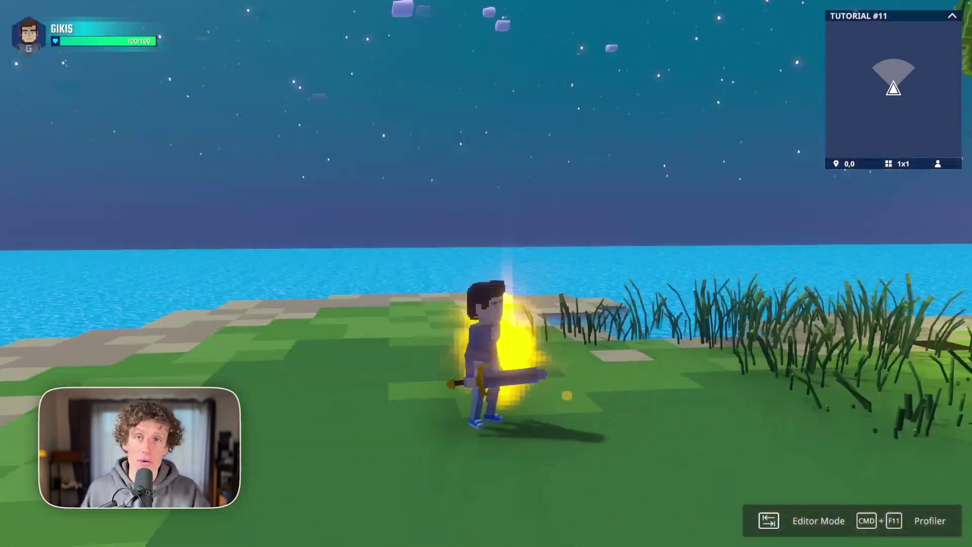
key(w)
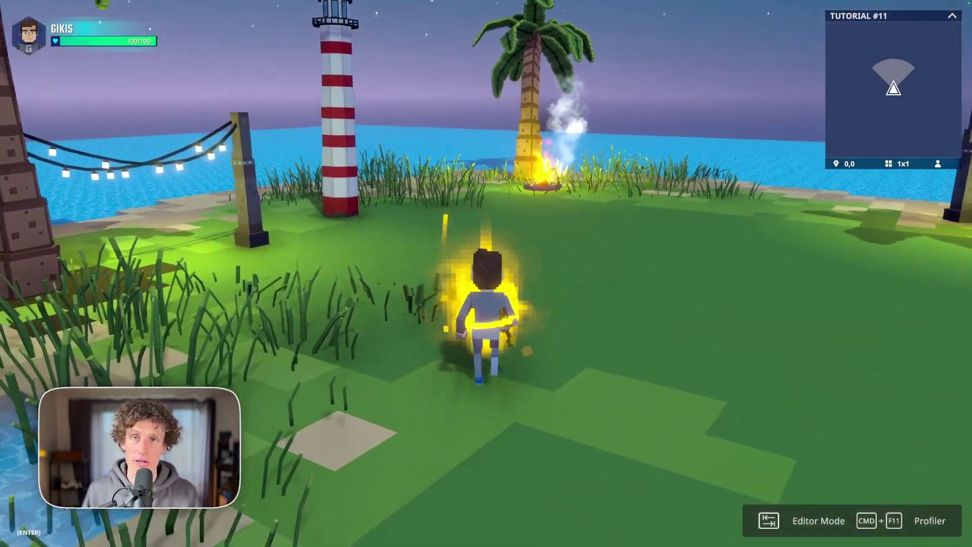
key(Tab)
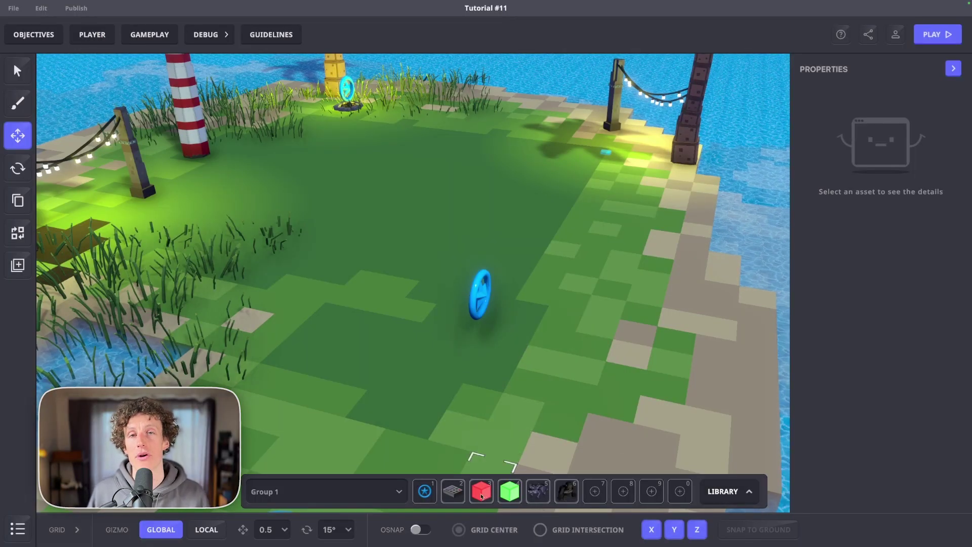
click(725, 491)
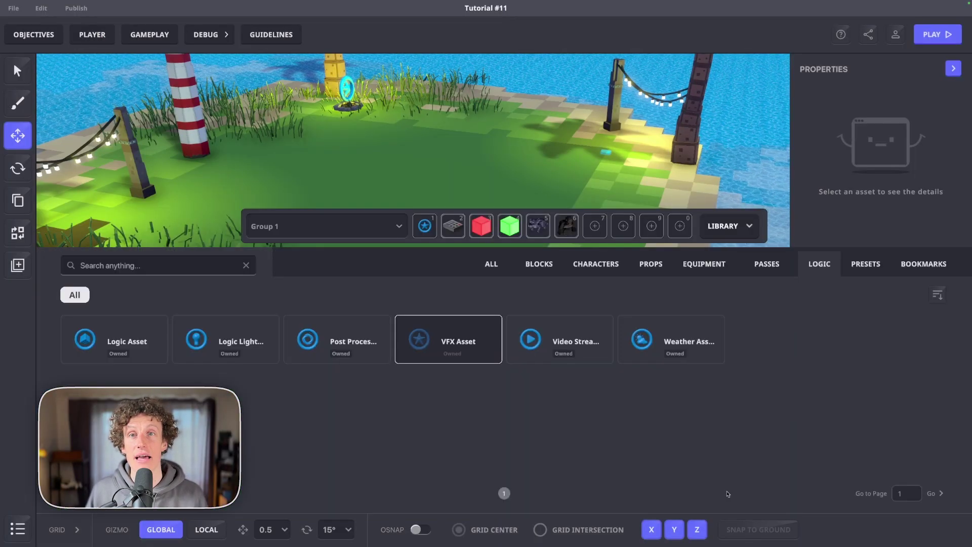
click(639, 264)
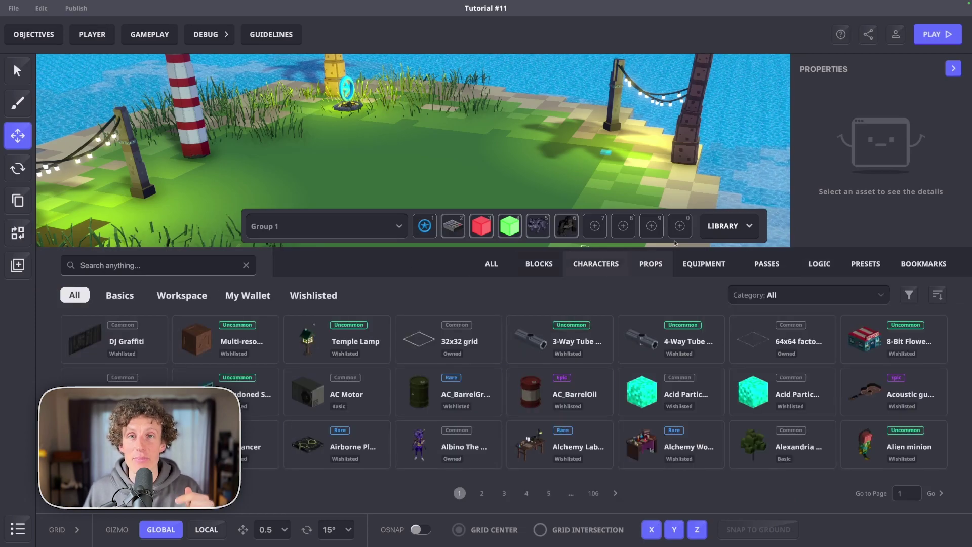
click(743, 228)
- Place a Red Cube 16x16 entity on the grass just behind the blue VFX marker
click(476, 501)
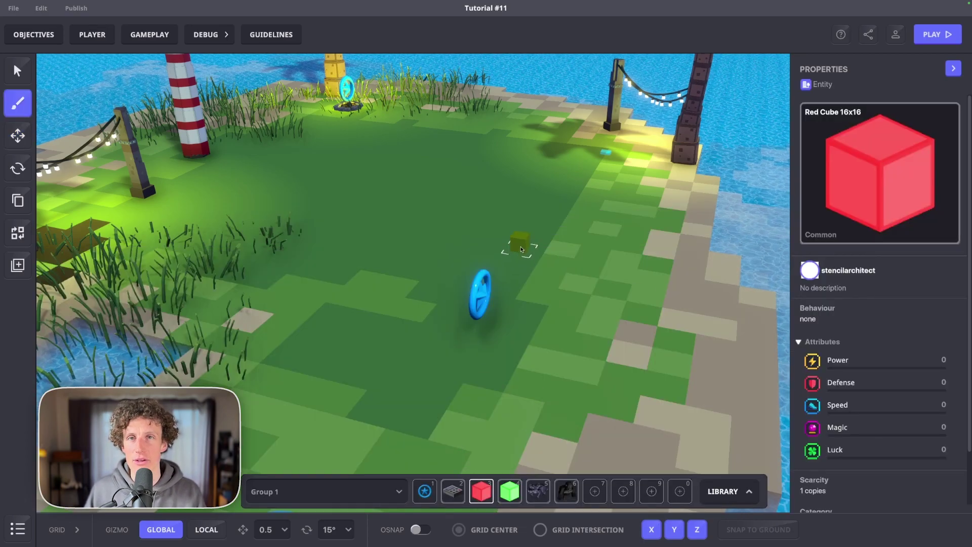
click(18, 136)
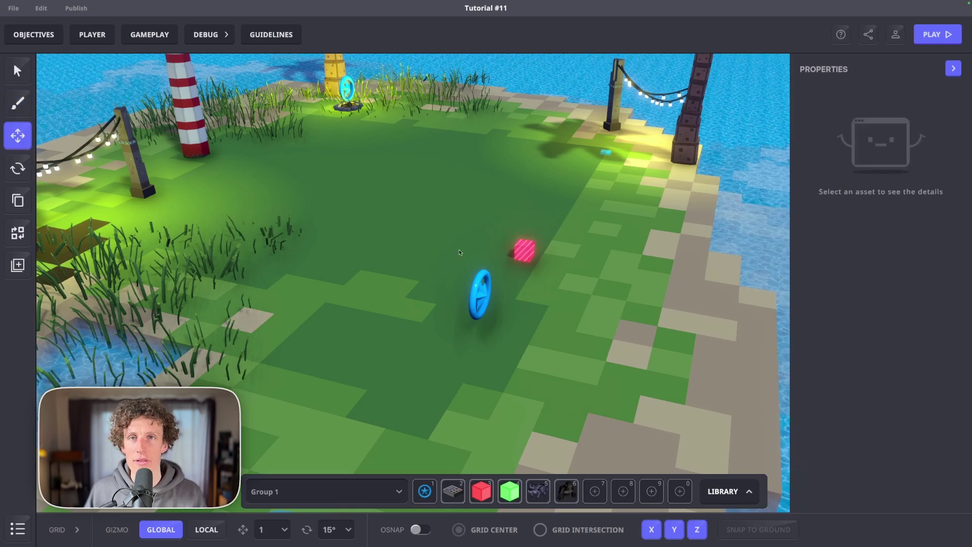
- Assign the [MP] Projectile behaviour to the red cube
click(524, 248)
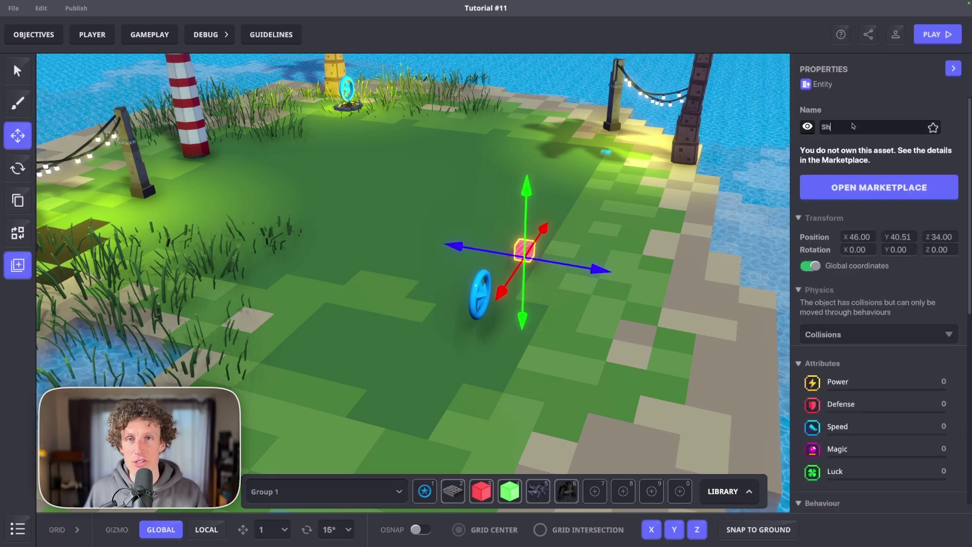
scroll(852, 126, down, 5)
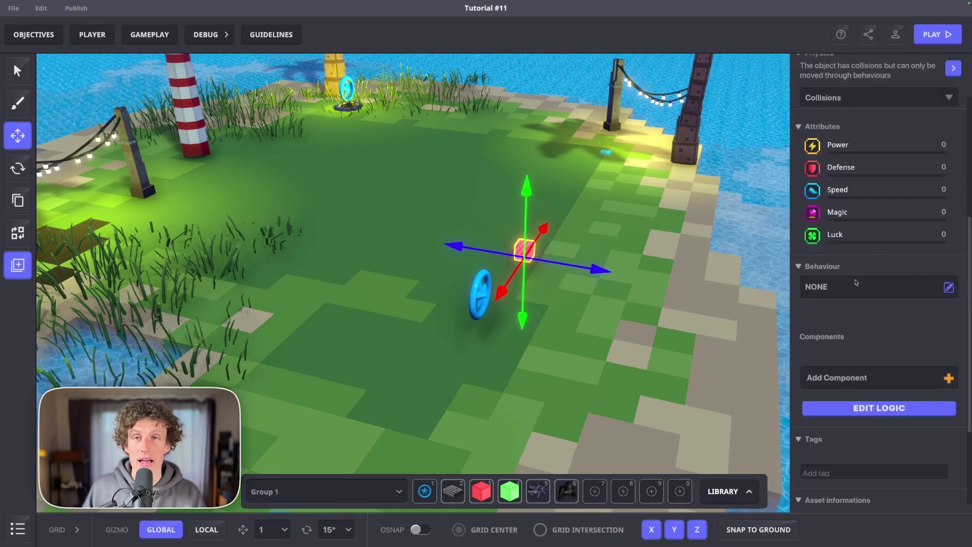
click(856, 283)
text(proje)
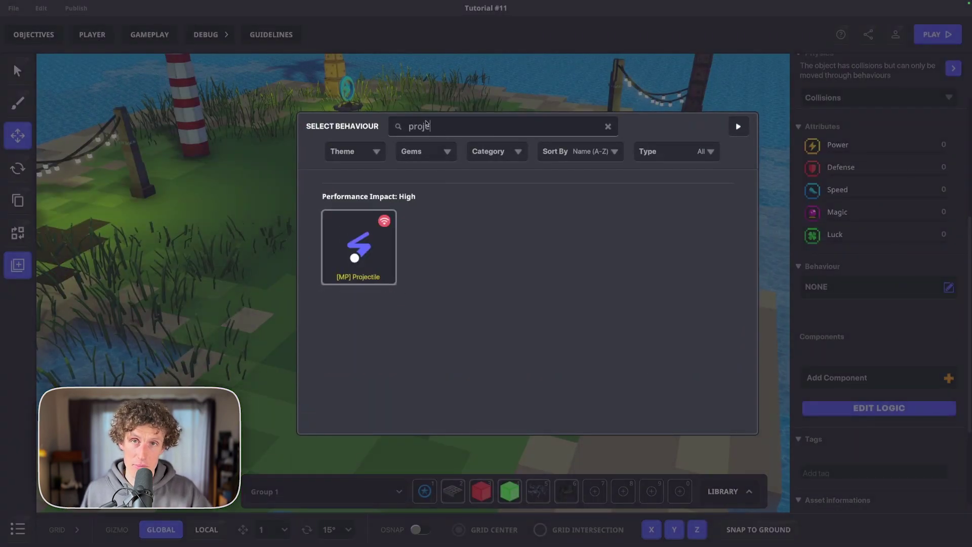
click(388, 251)
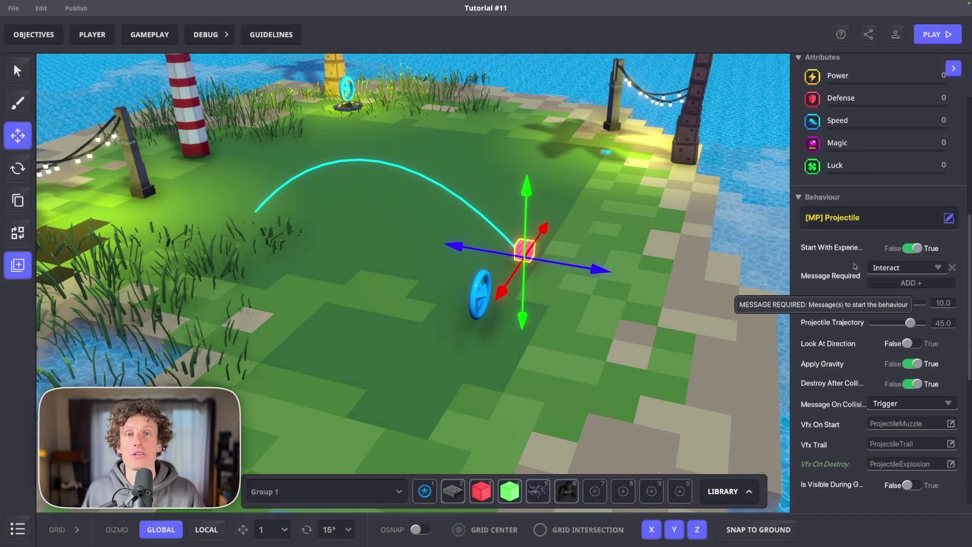
- Open the cube's full logic settings and remove the Interact message requirement from its Projectile behaviour
scroll(853, 254, down, 1)
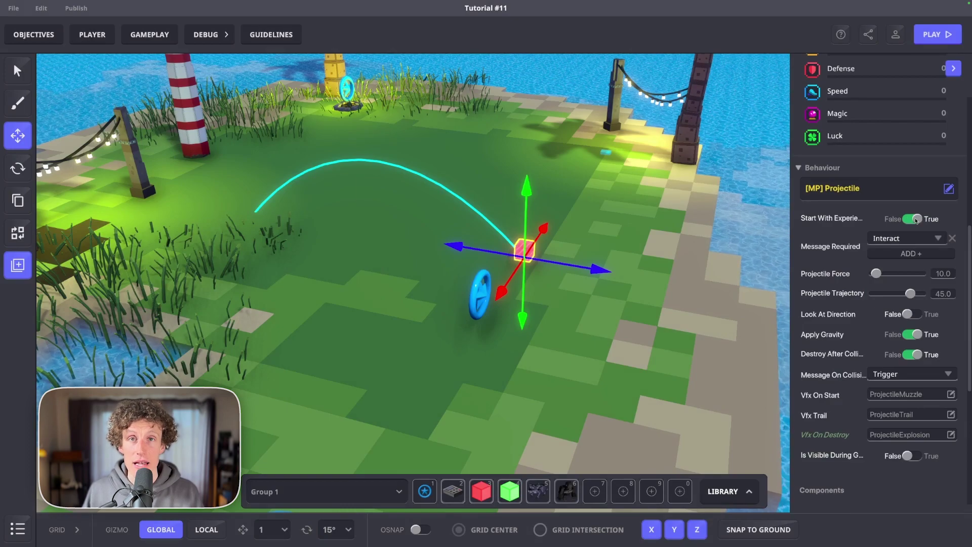
scroll(918, 225, down, 1)
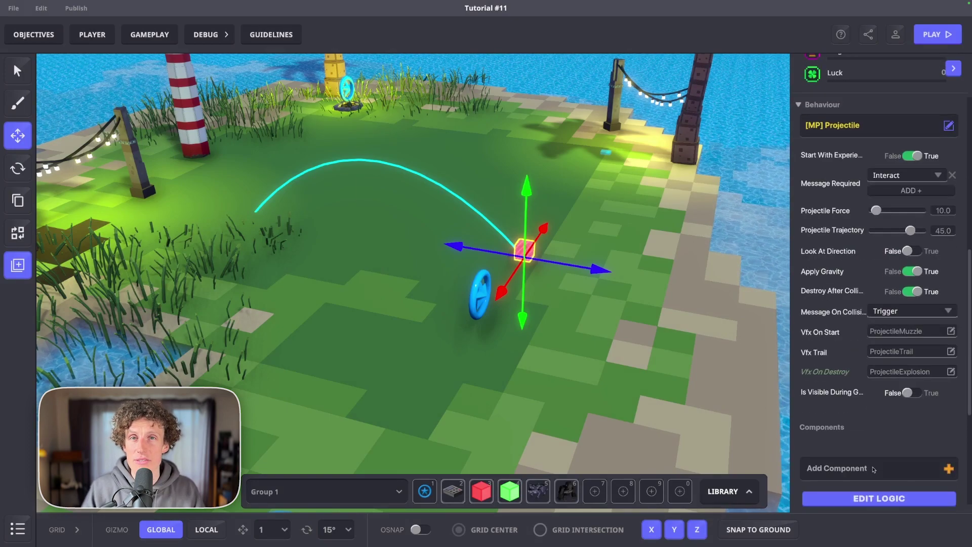
click(877, 496)
scroll(863, 334, down, 2)
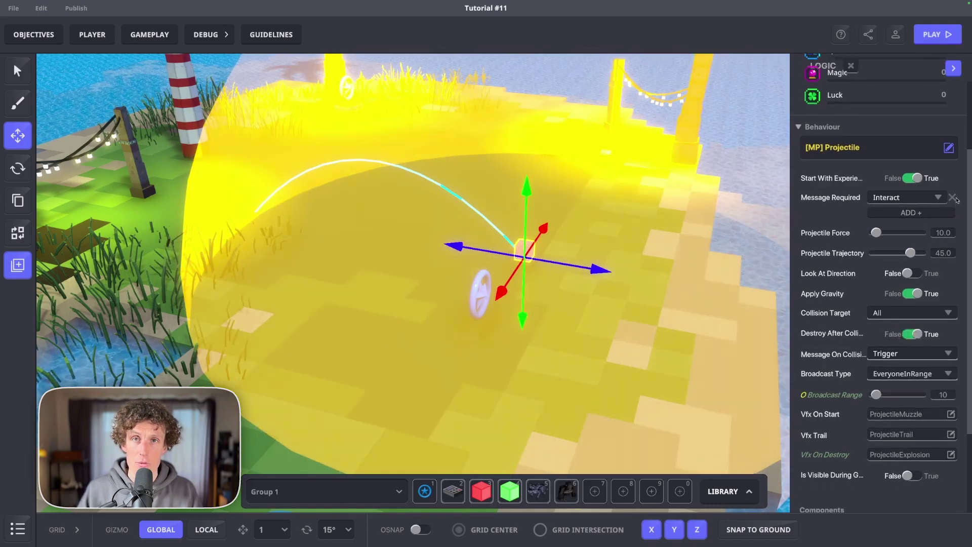
click(952, 205)
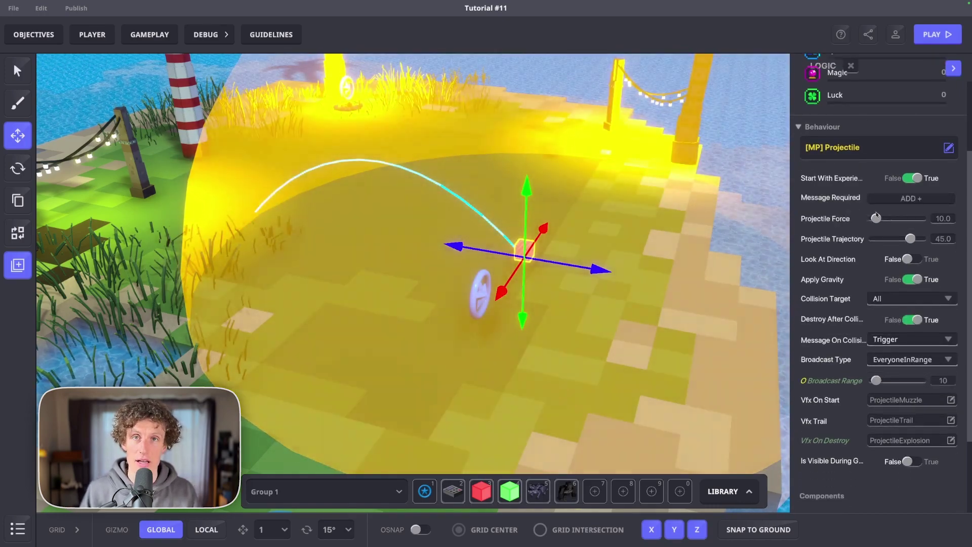
- Set the Projectile Force to 50 and the Projectile Trajectory to 0
drag(875, 218, 892, 219)
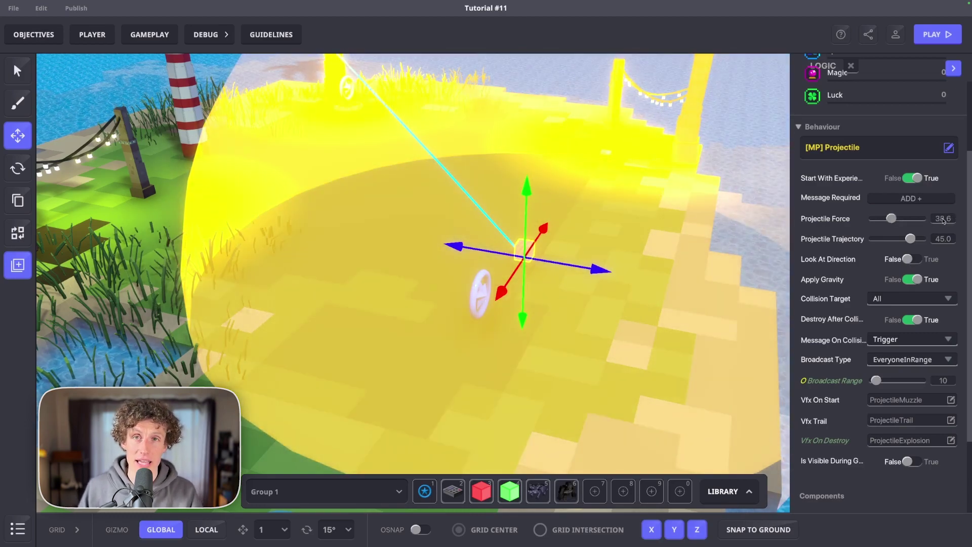
click(943, 219)
text(50)
click(941, 239)
text(0)
key(Return)
- Raise the cube slightly above the ground and set its Projectile Force to 40
drag(531, 197, 523, 174)
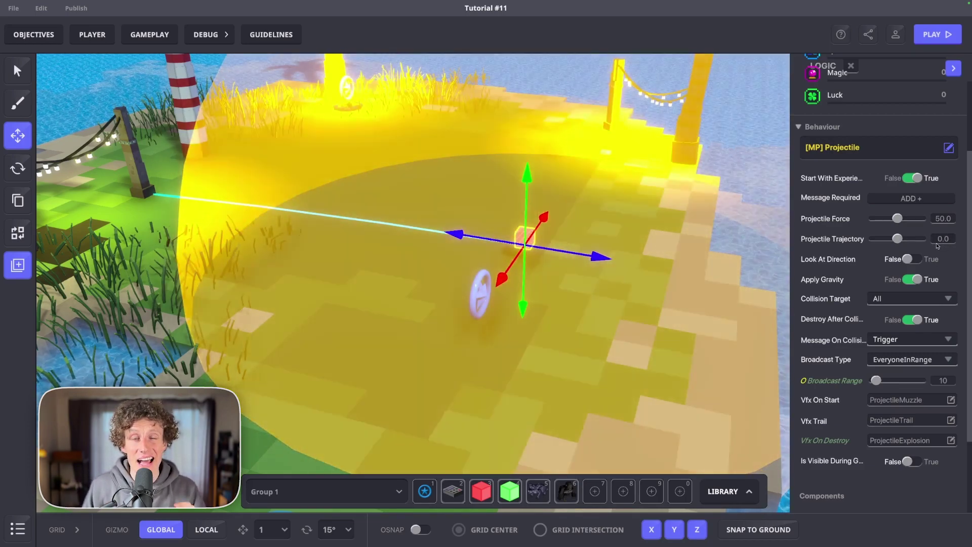
click(944, 218)
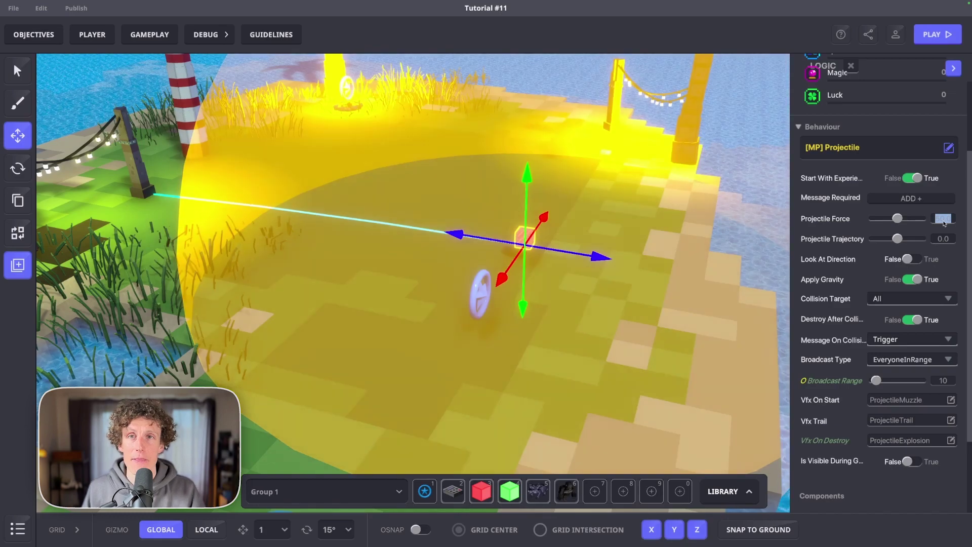
text(40)
key(Return)
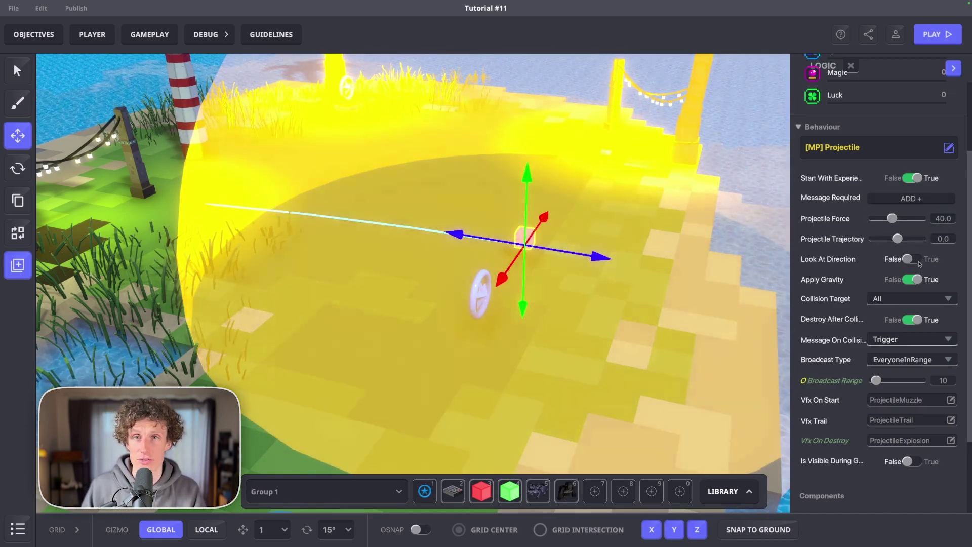
- Enable Look At Direction and limit the projectile's collision target to SpecificTags with the tag Enemy.1
click(918, 262)
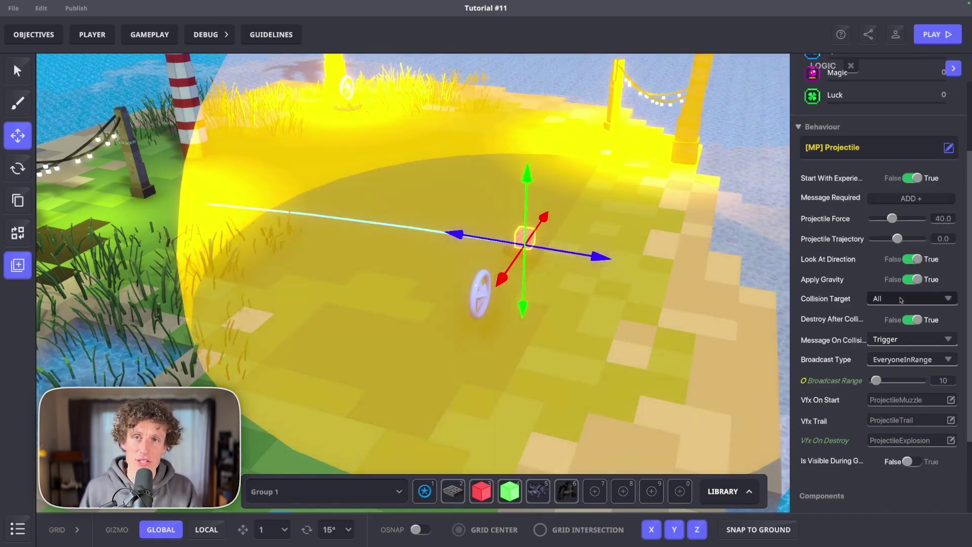
click(901, 300)
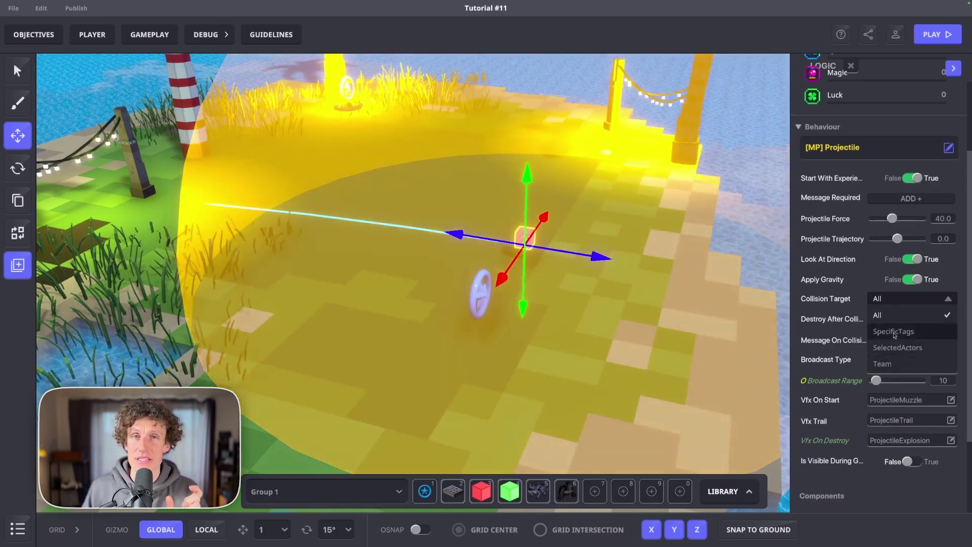
click(894, 332)
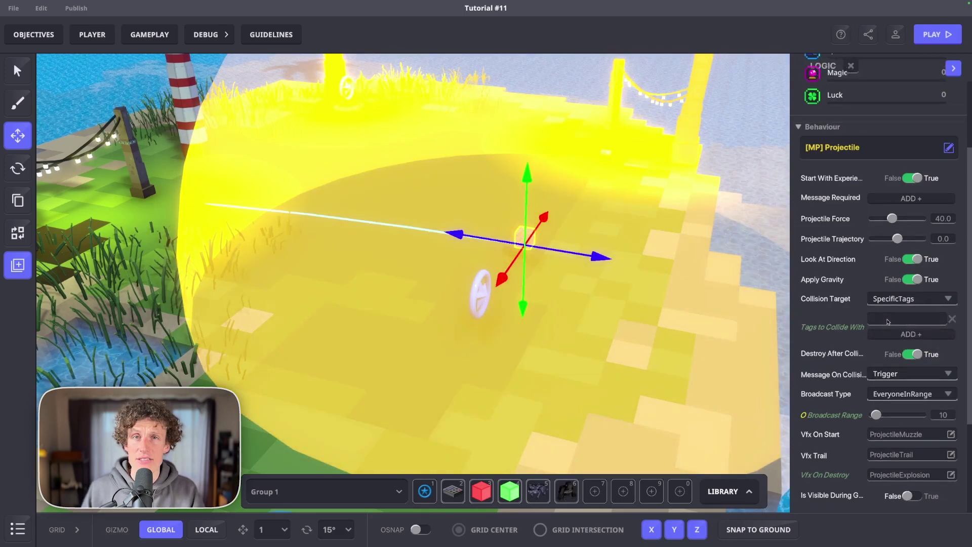
click(888, 319)
text(Enemy.1)
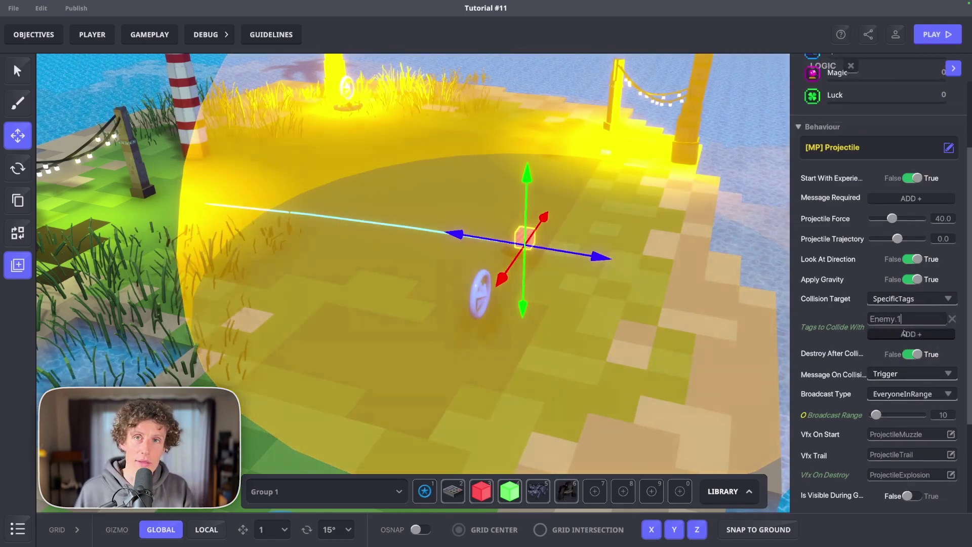
- Set the projectile's broadcast range to 1 and its message on collision to Health with a value of -35
scroll(867, 352, down, 1)
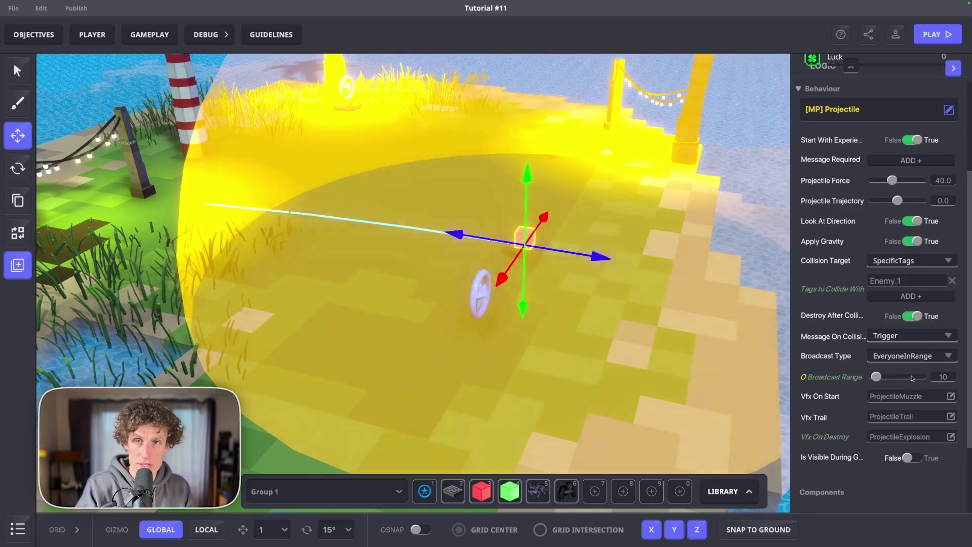
click(943, 378)
text(1)
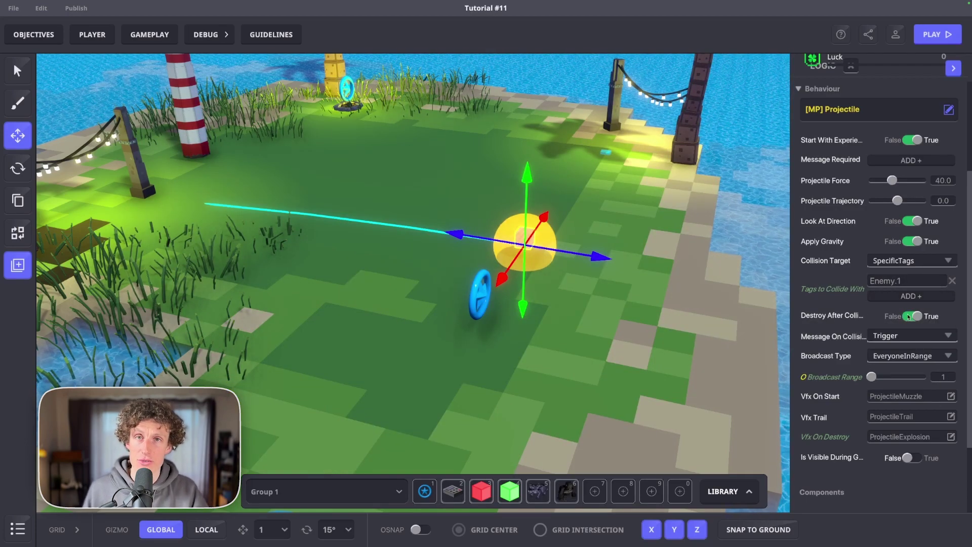
scroll(908, 317, down, 1)
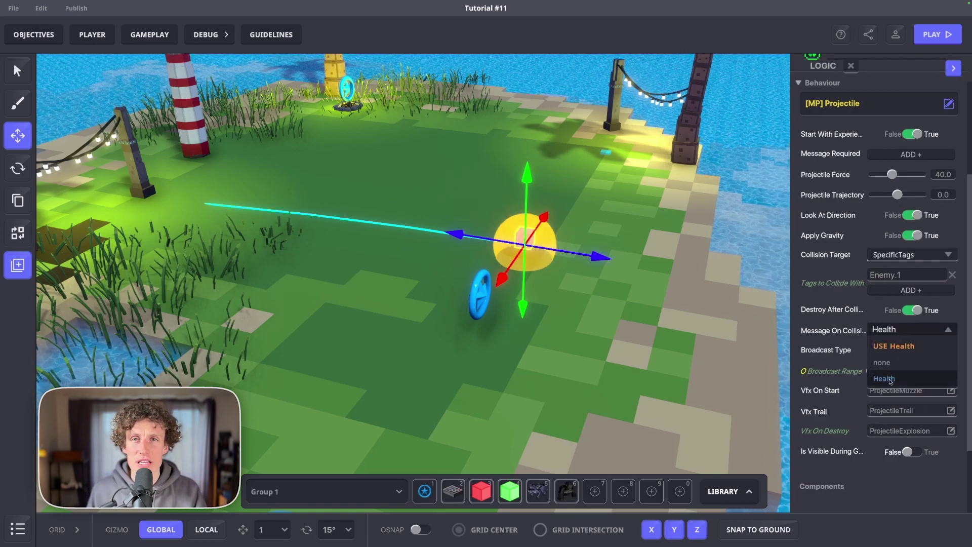
click(884, 379)
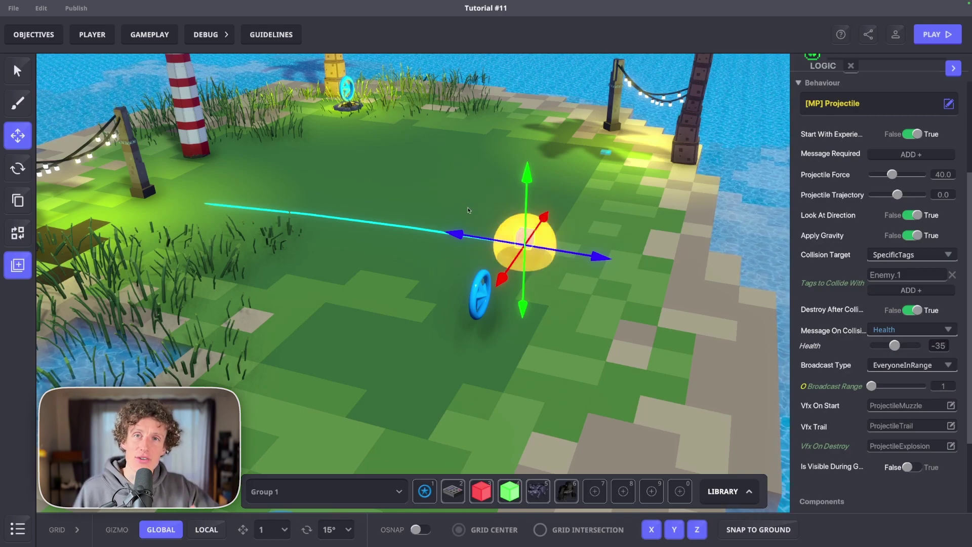
- Change the projectile's broadcast type to SpecificTagsInRange and its broadcast range to 2
right_drag(468, 210, 528, 188)
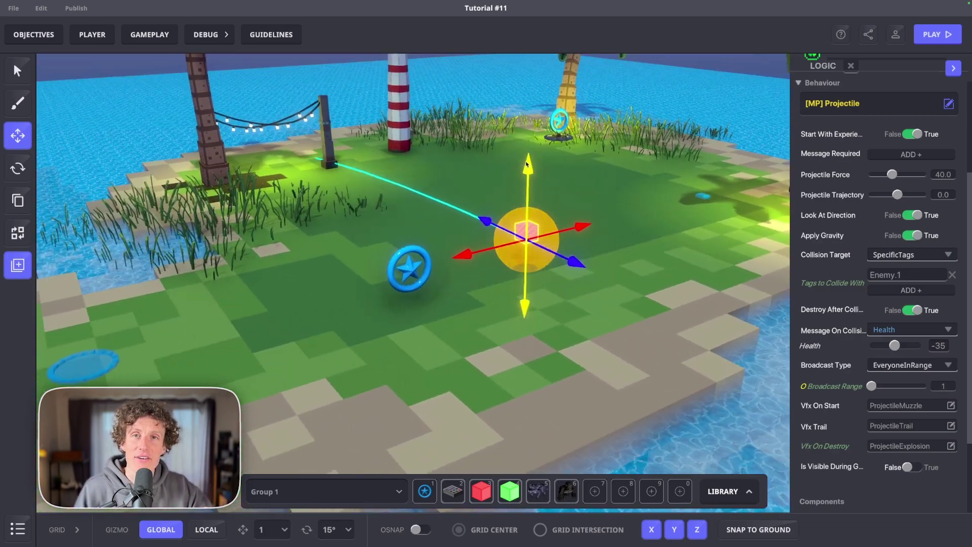
middle_drag(527, 163, 664, 280)
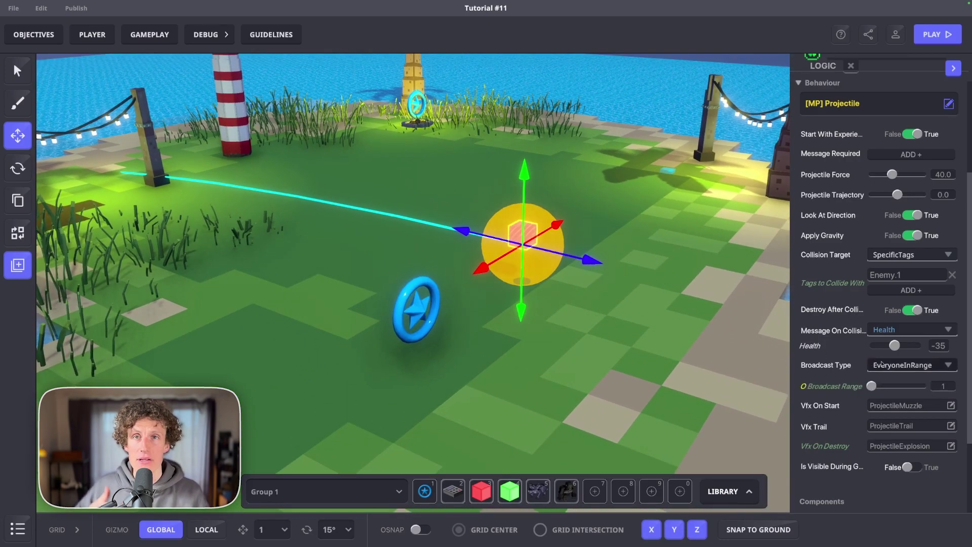
click(886, 364)
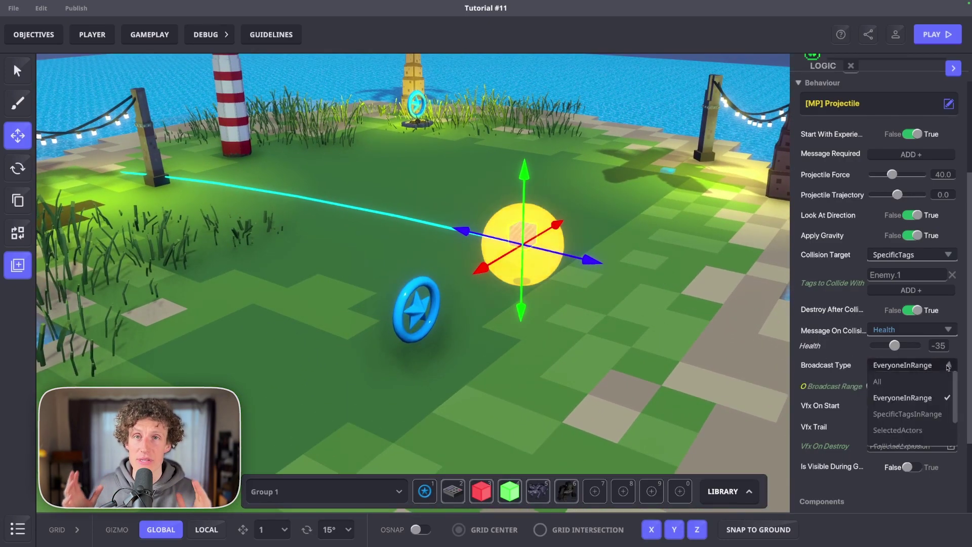
click(907, 413)
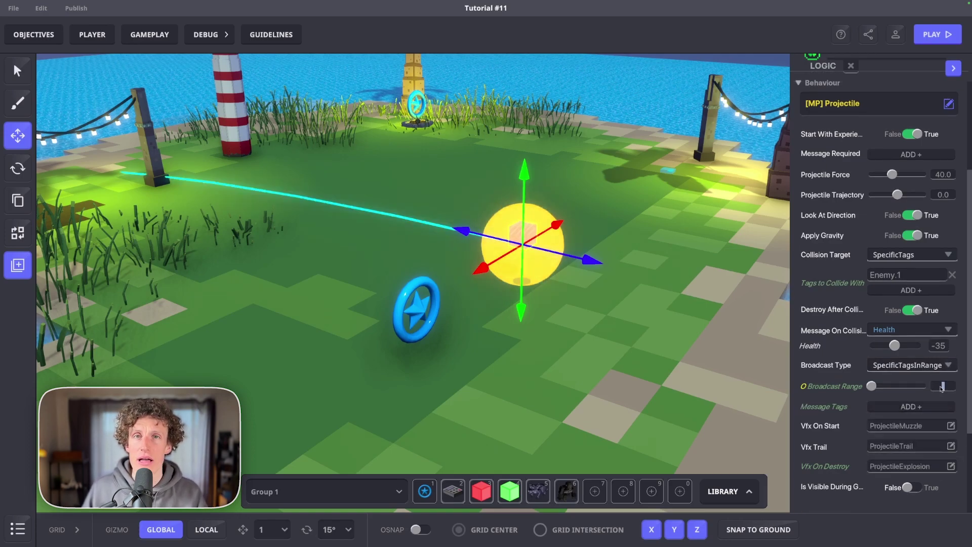
key(Return)
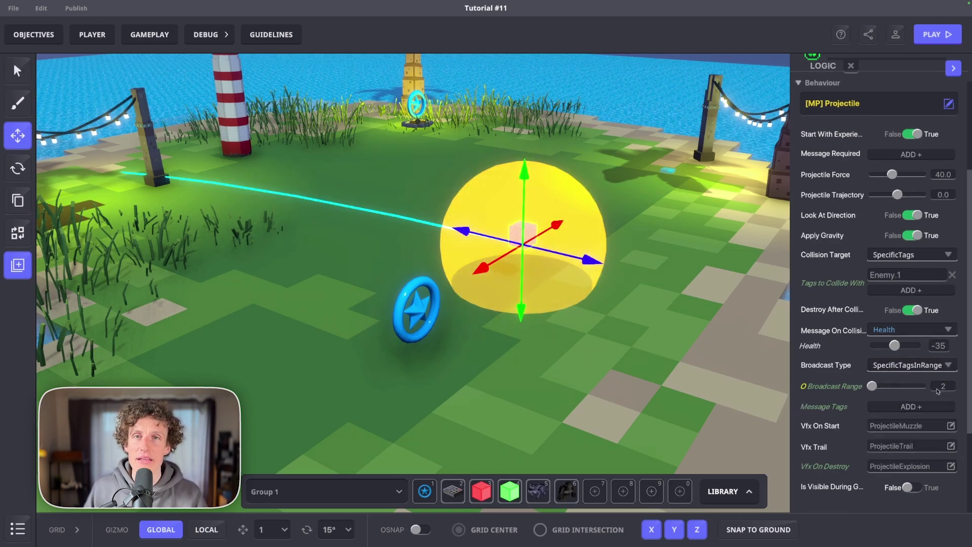
- Add Enemy.1 as a message tag for the projectile's broadcast
scroll(935, 384, down, 2)
click(933, 374)
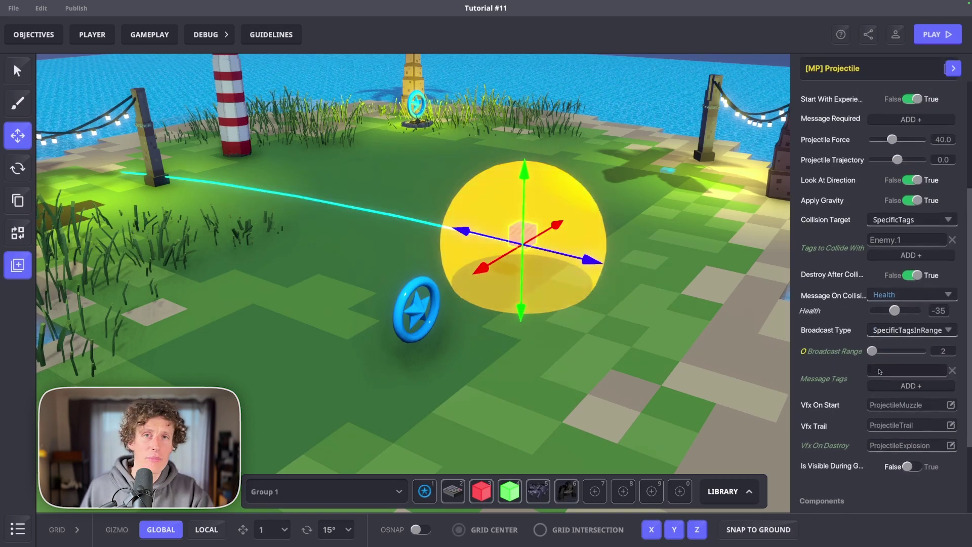
text(Enemy.1)
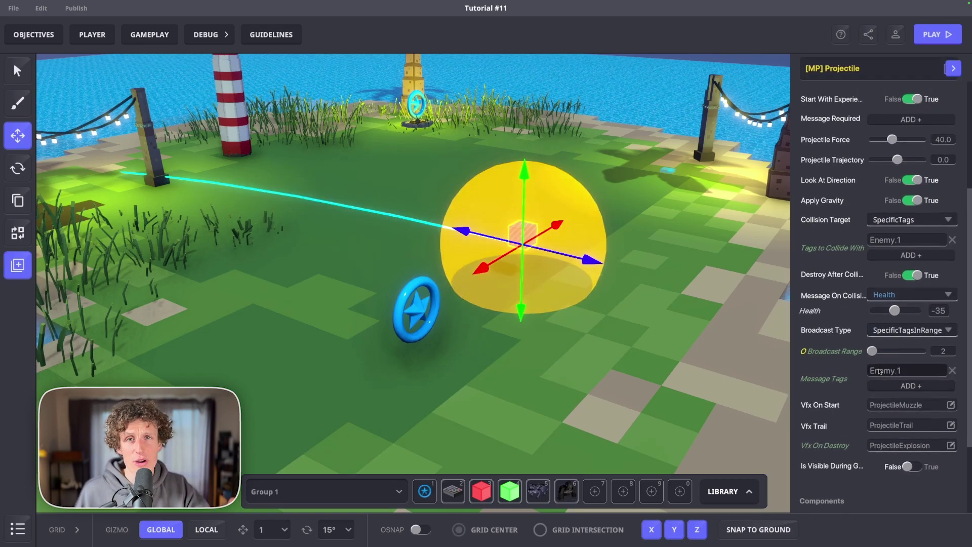
- Set the projectile's Vfx Trail to TrailElectric and Vfx On Destroy to Giant Explosion, and close the logic settings
scroll(831, 354, down, 2)
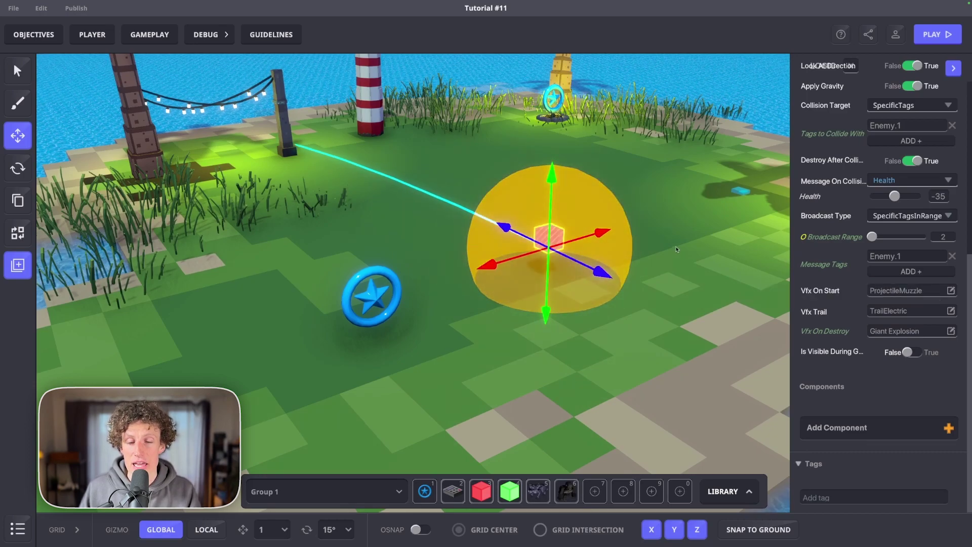
scroll(909, 306, up, 3)
click(851, 66)
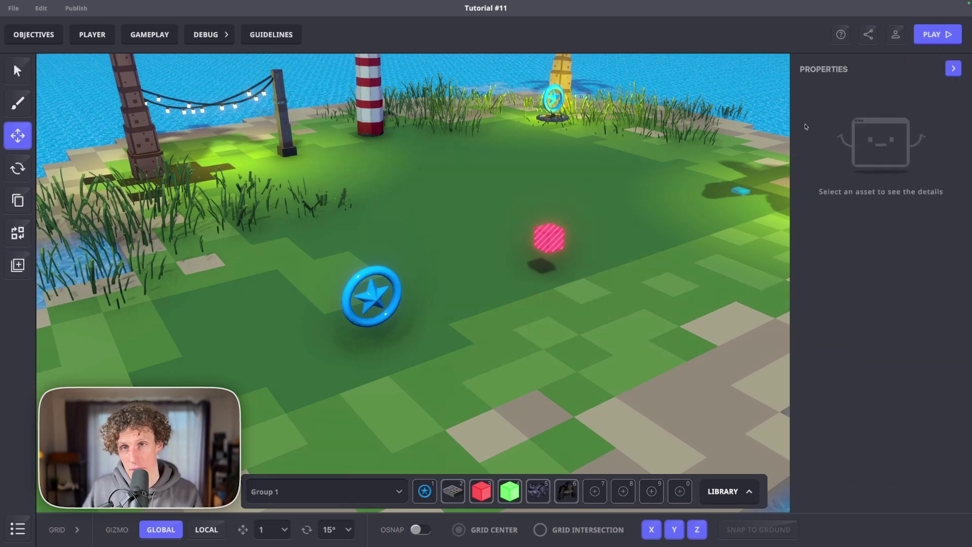
- Playtest the experience to check the projectile, and return to editor mode
click(926, 36)
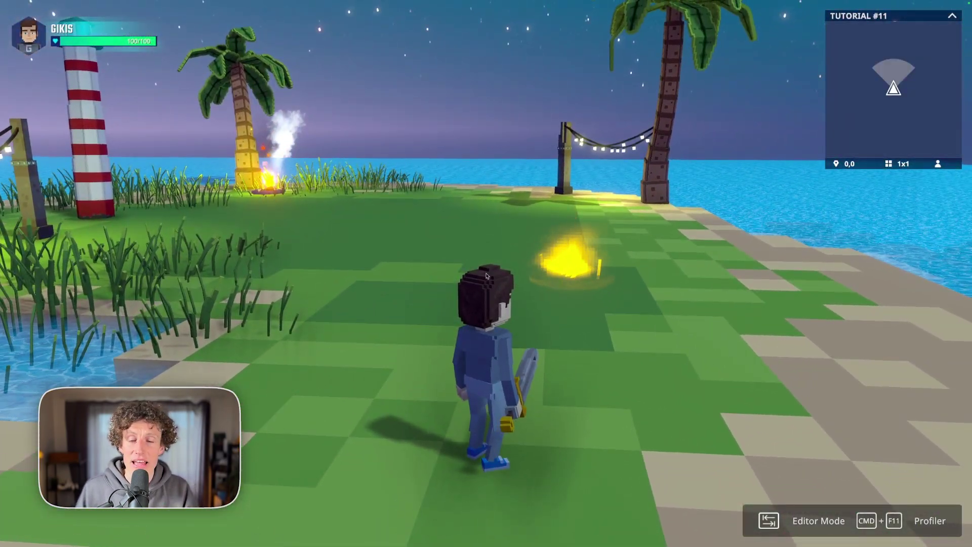
key(Tab)
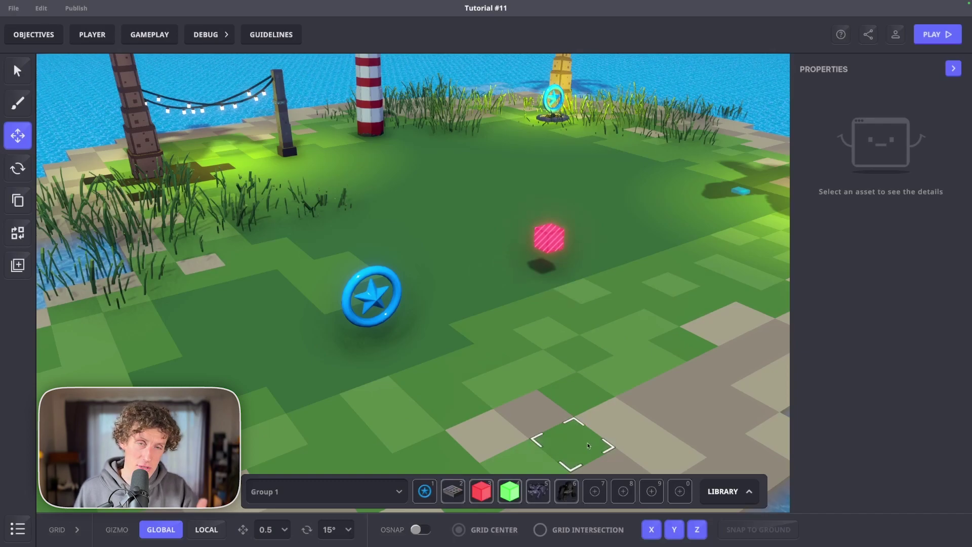
- Place a NumPad Switch on the grass beside the blue star ring and rename it Shoot1Spawn
mouse_move(497, 348)
right_down()
mouse_move(516, 335)
mouse_move(475, 430)
right_up()
key(2)
click(521, 315)
click(18, 134)
click(516, 315)
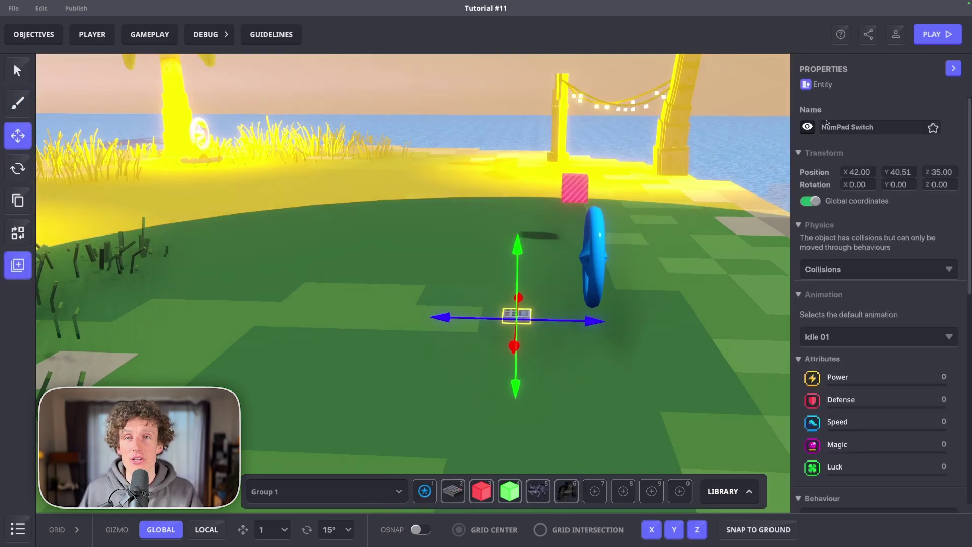
click(847, 126)
text(Shoot1Spawn)
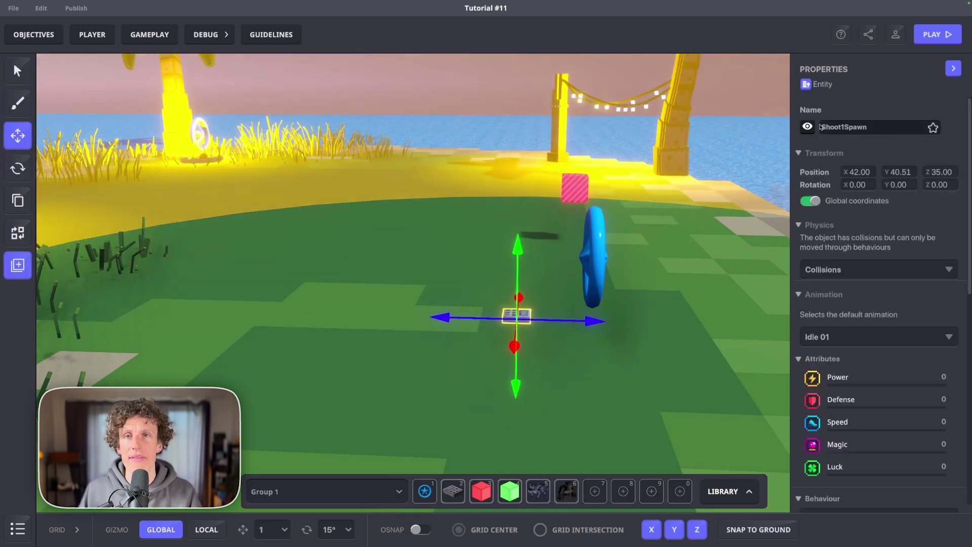
- Assign the Asset Spawner behaviour to Shoot1Spawn
scroll(865, 252, down, 4)
click(846, 339)
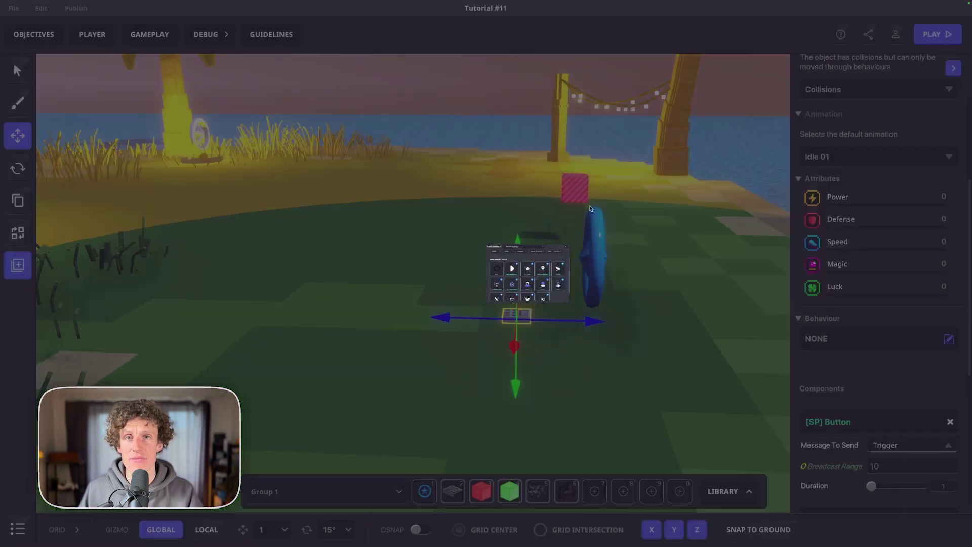
text(asset)
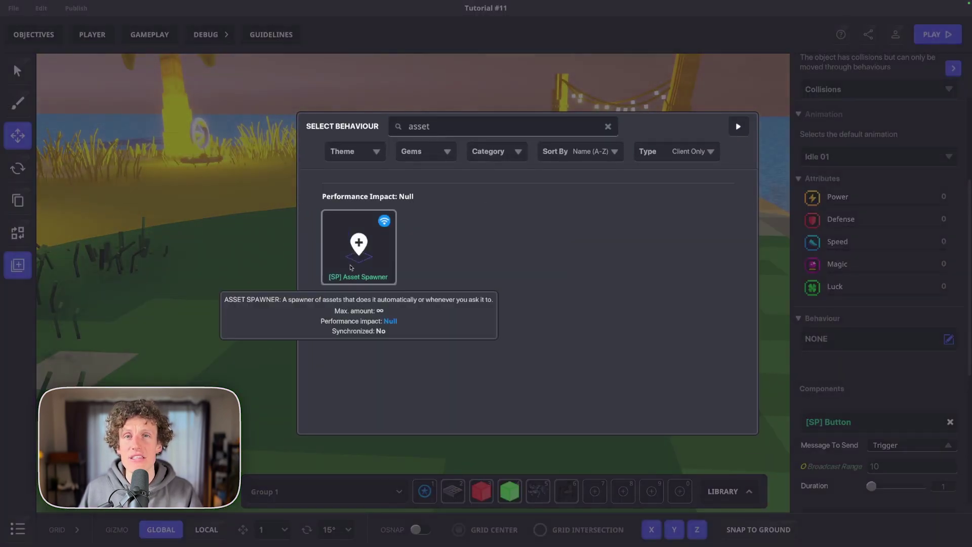
click(350, 267)
- Delete the spawner's extra required messages, including Spawn, keeping only one entry, and remove the switch's Button component
scroll(906, 354, down, 1)
click(952, 362)
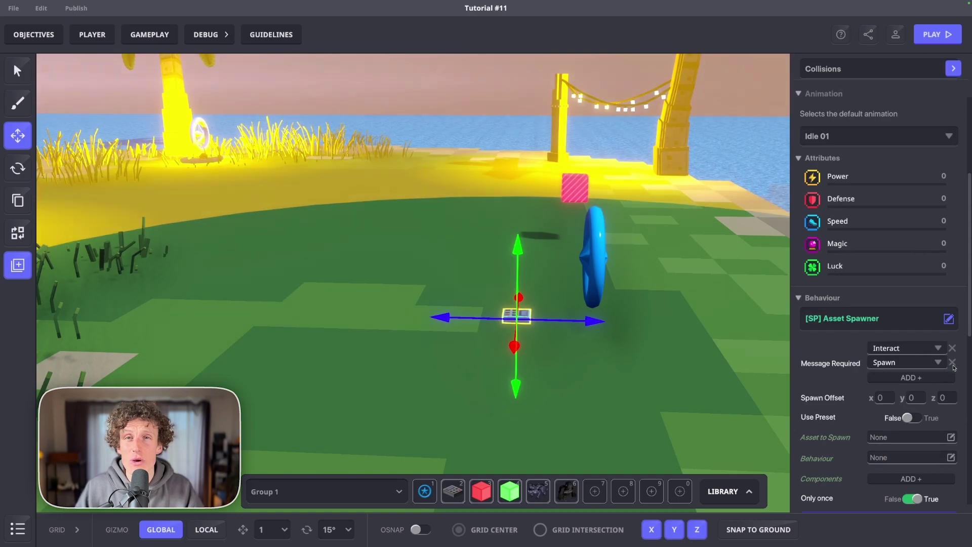
click(952, 362)
scroll(953, 385, down, 4)
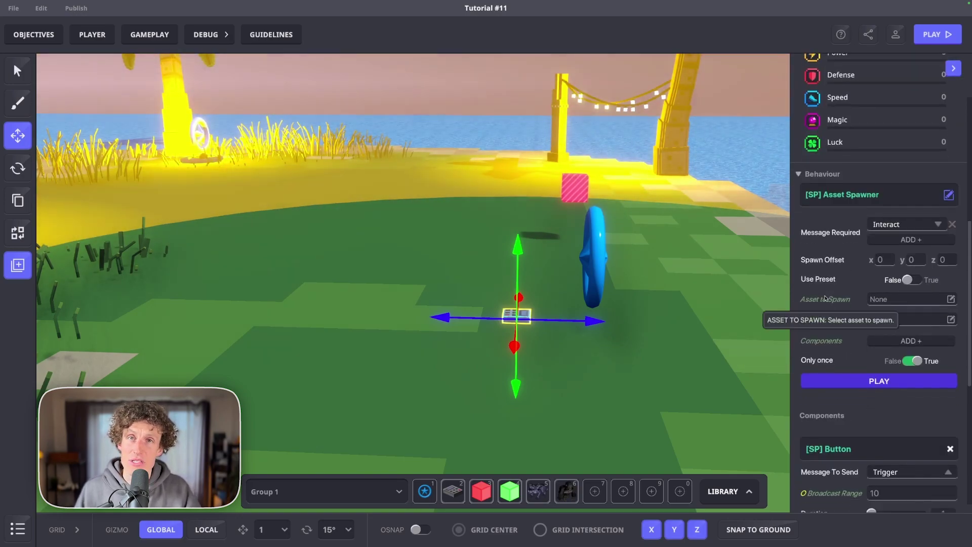
click(950, 428)
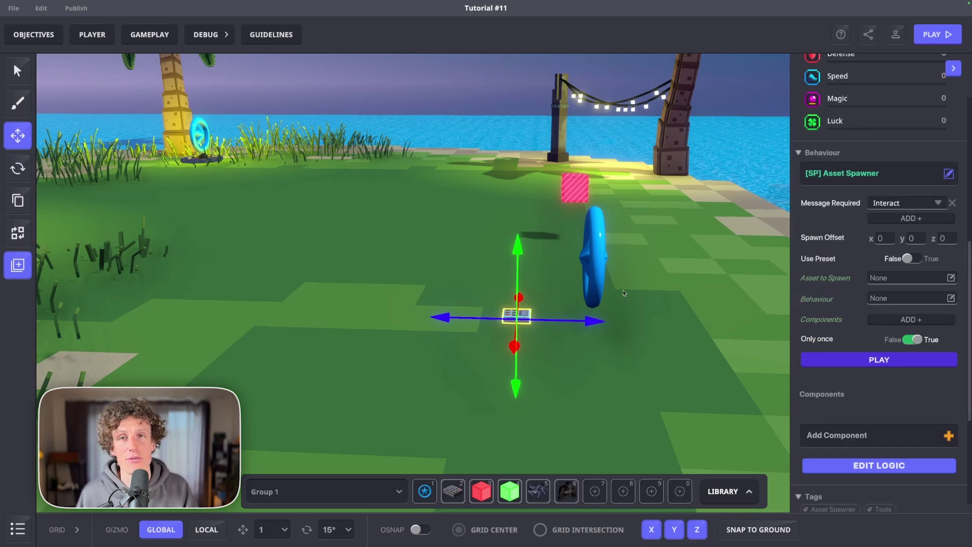
- Set the spawner's required message to Shoot1
middle_drag(639, 298, 635, 302)
click(909, 203)
text(Shoot1)
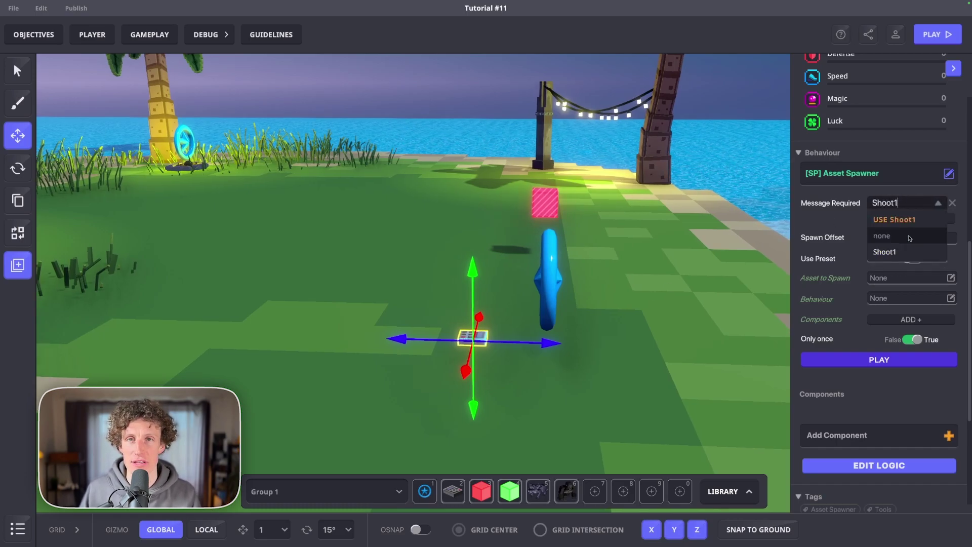
click(906, 221)
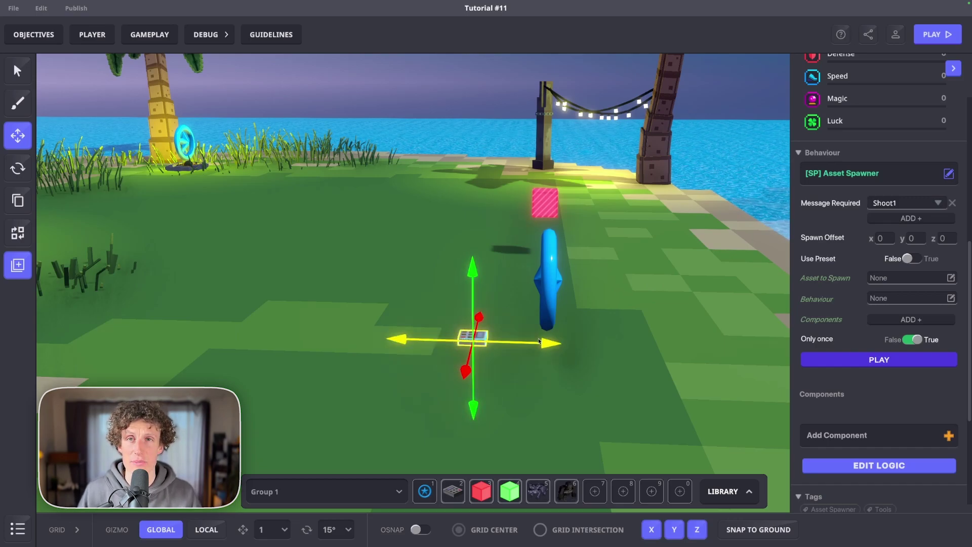
- Nudge the Shoot1Spawn switch slightly toward the star ring, enable Use Preset on its spawner, and deselect it
drag(544, 344, 553, 345)
click(910, 260)
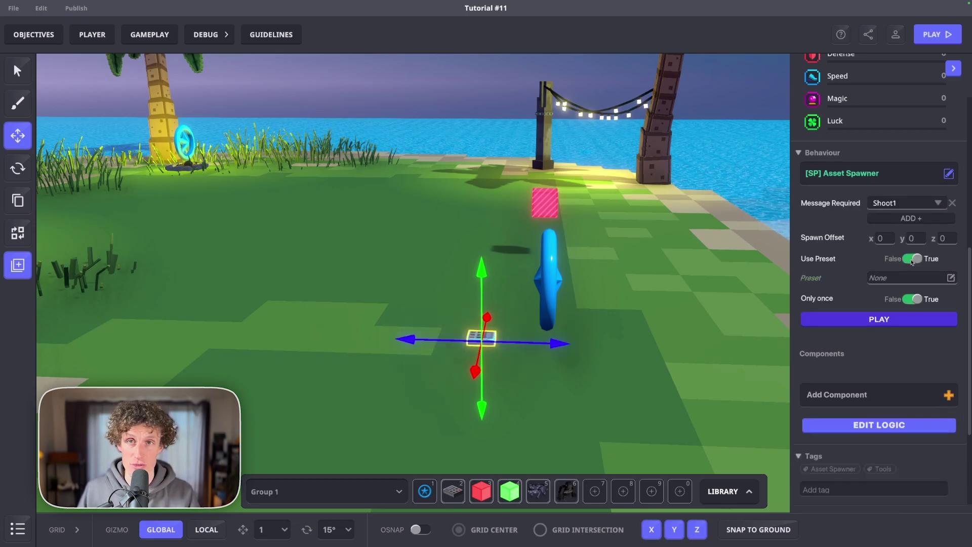
click(648, 284)
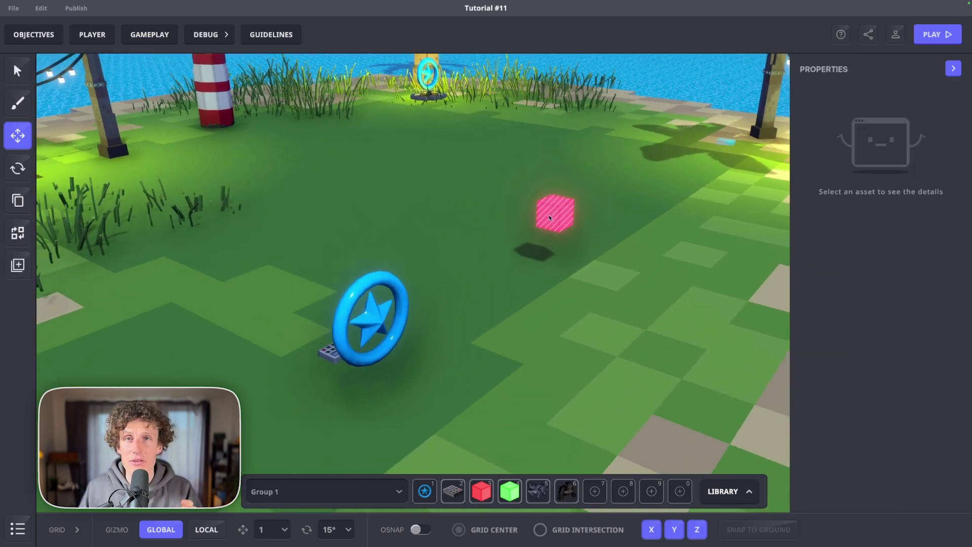
- Save the red projectile cube over the existing Shoot1Main preset
click(550, 217)
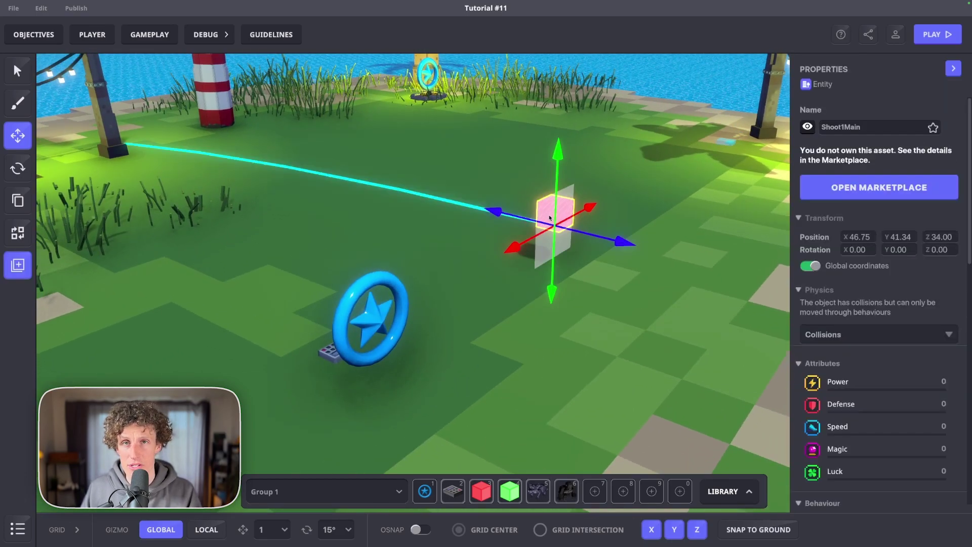
click(18, 265)
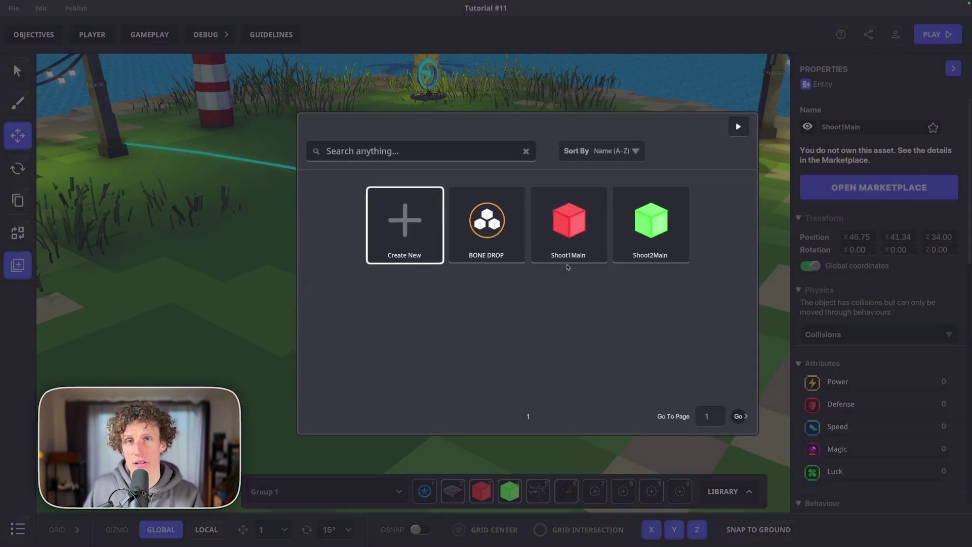
click(567, 231)
click(544, 326)
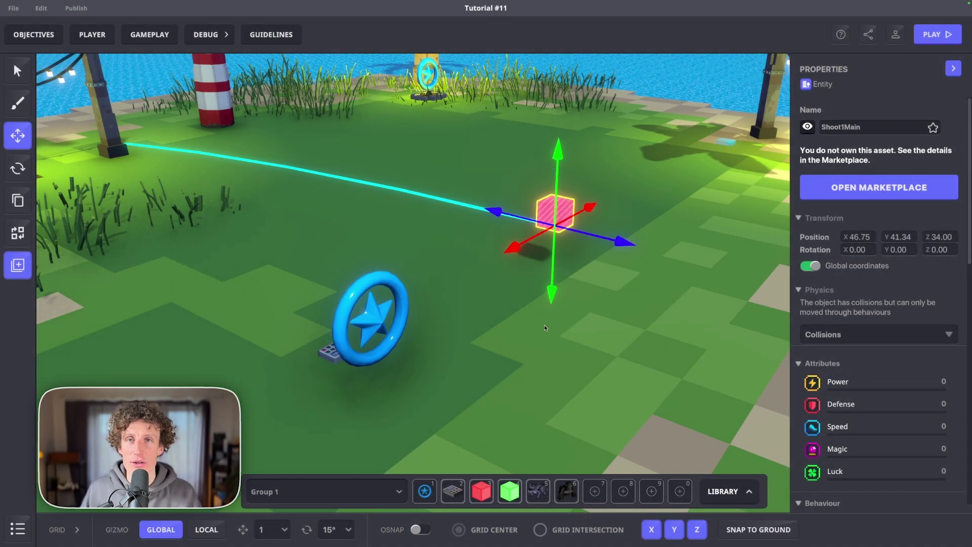
- Place a copy of the Shoot1Main preset from the library on the grass next to the original projectile cube
scroll(545, 327, down, 3)
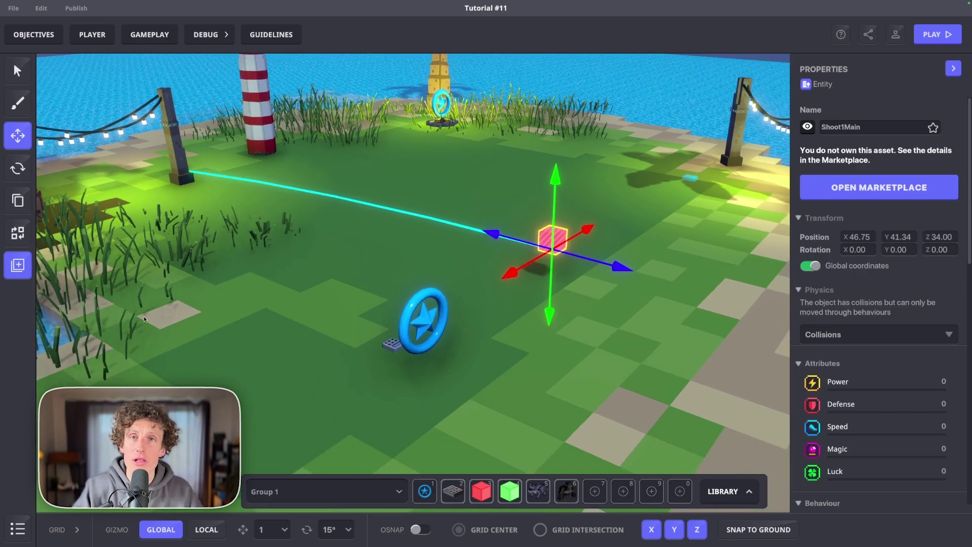
click(715, 483)
click(866, 264)
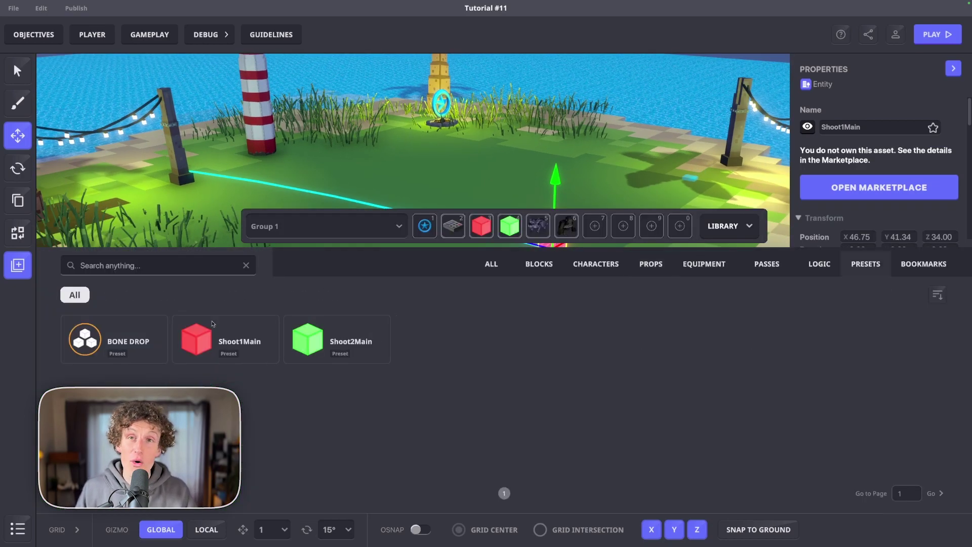
click(214, 343)
click(713, 225)
click(456, 250)
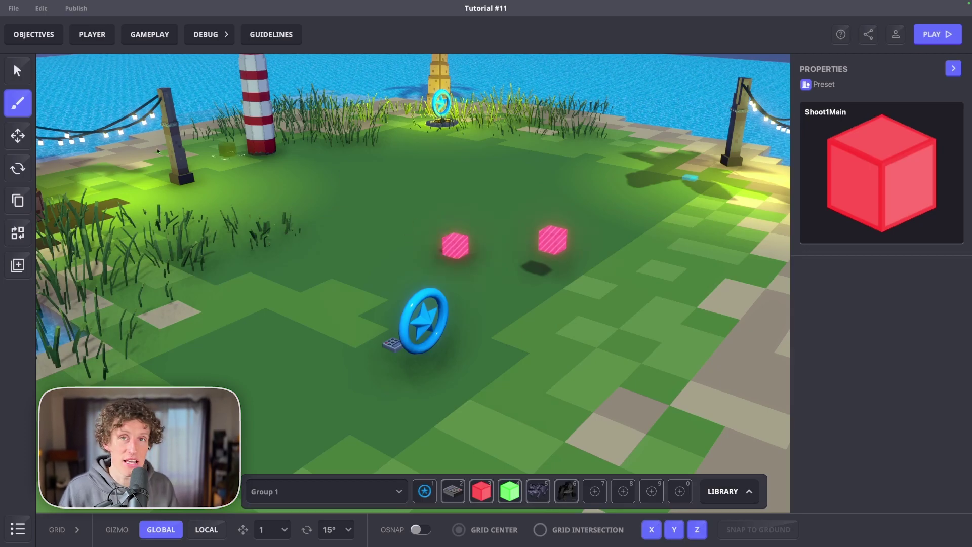
- Check the properties of the newly placed Shoot1Main copy and delete it
click(17, 135)
click(456, 245)
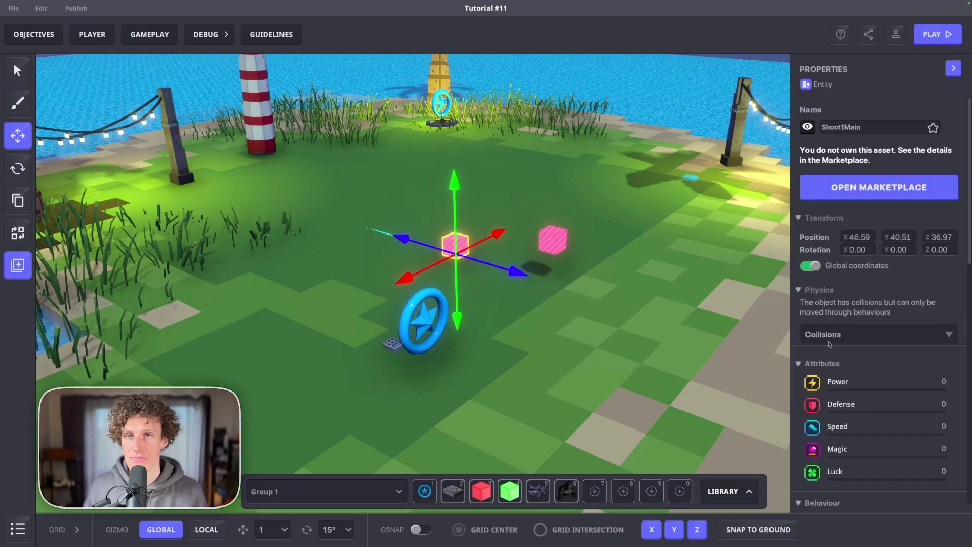
scroll(828, 338, down, 5)
key(Delete)
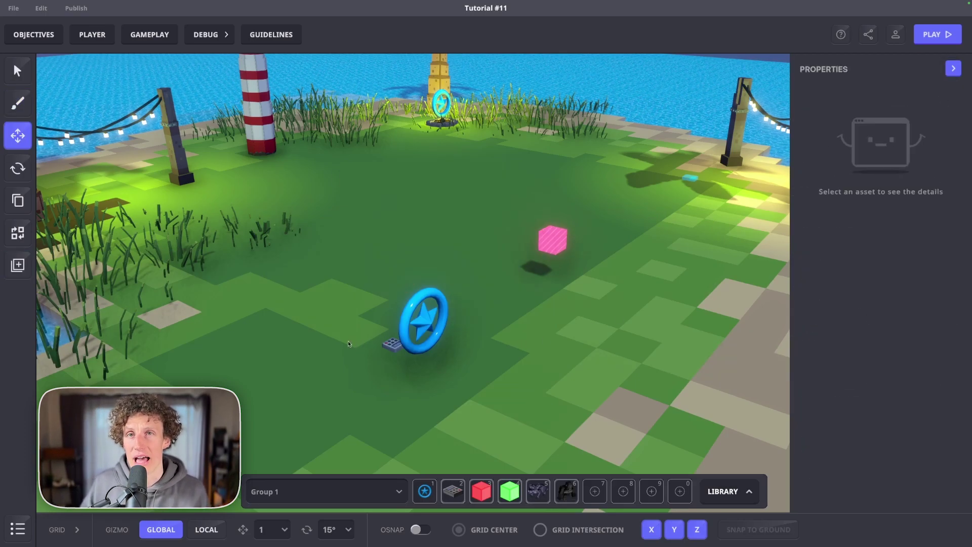
- Review the Shoot1Spawn spawner's preset choices, Only once option and delay between spawns
right_drag(349, 344, 459, 306)
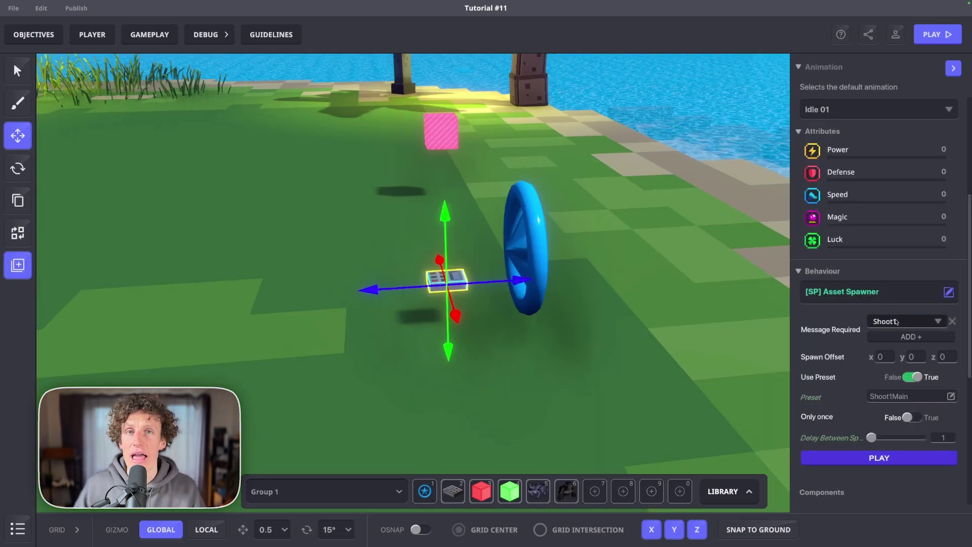
scroll(897, 322, down, 1)
click(886, 396)
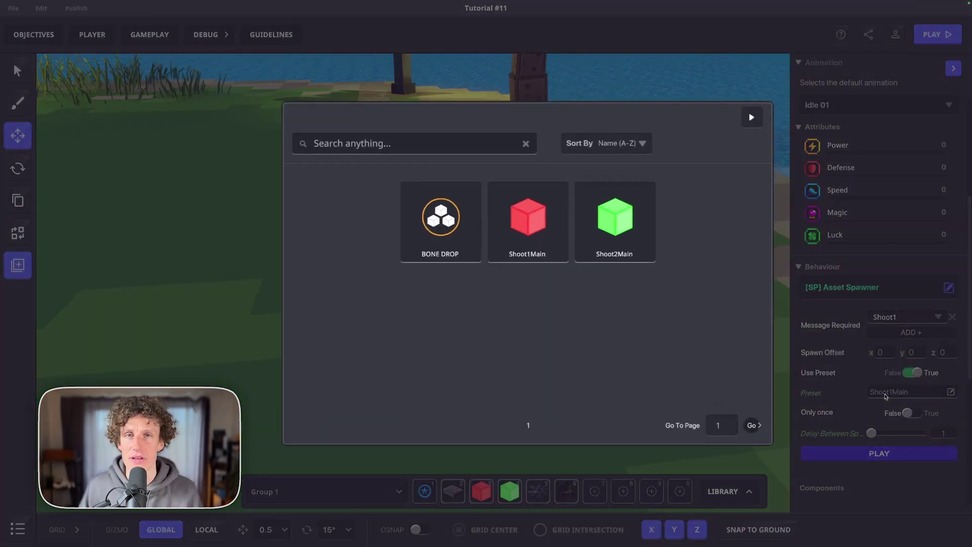
key(Escape)
scroll(898, 390, down, 1)
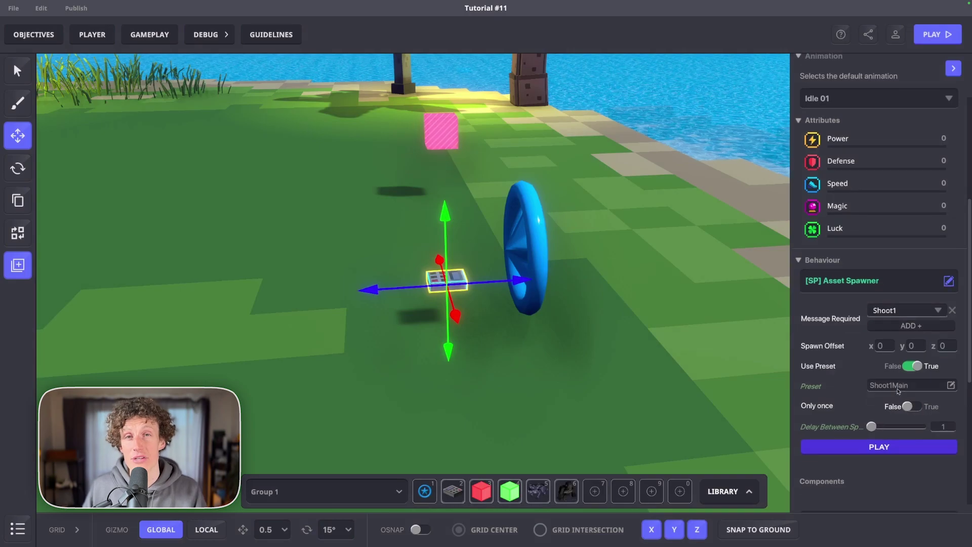
scroll(899, 403, down, 1)
scroll(901, 411, up, 1)
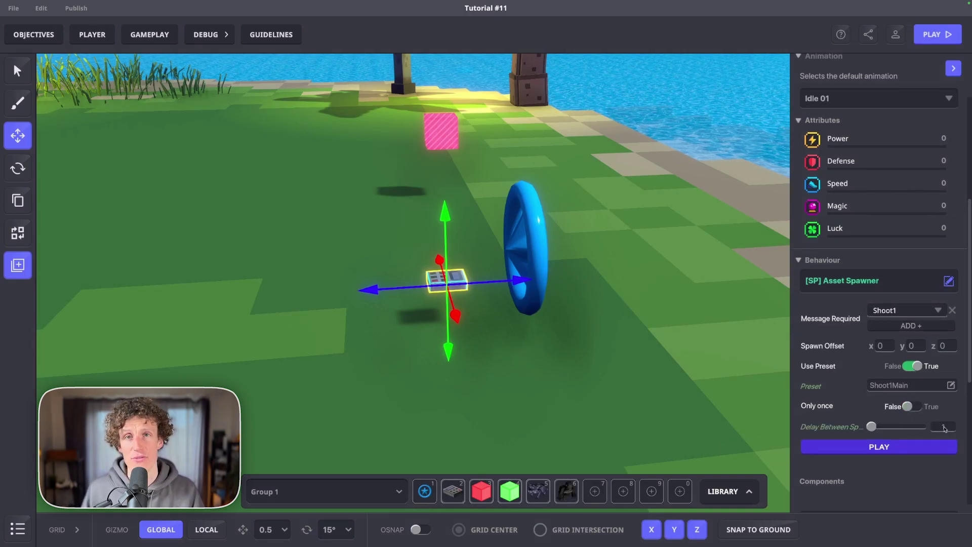
scroll(934, 354, down, 5)
scroll(930, 295, up, 3)
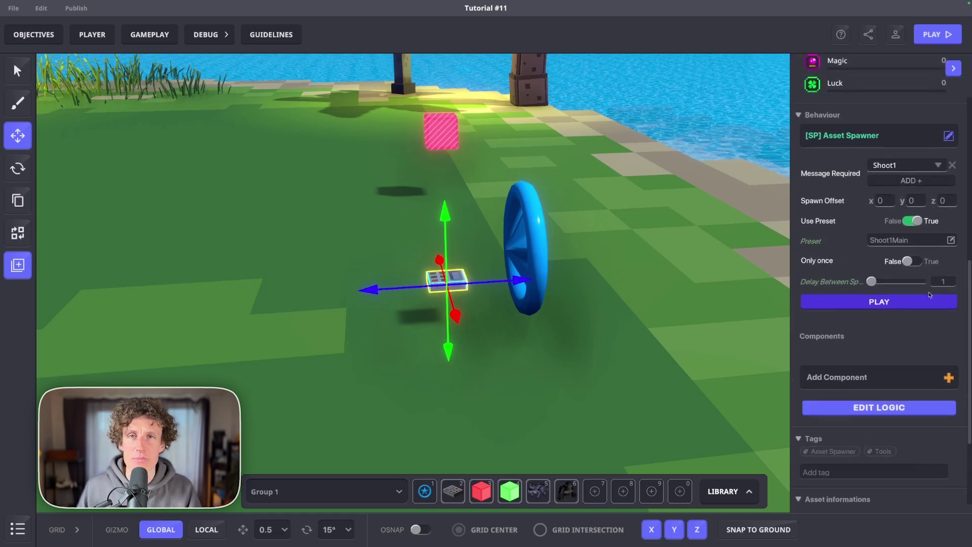
- Preview the Asset Spawner behaviour of Shoot1Spawn several times in a row
click(886, 305)
click(886, 304)
click(886, 305)
click(886, 305)
click(886, 305)
click(886, 305)
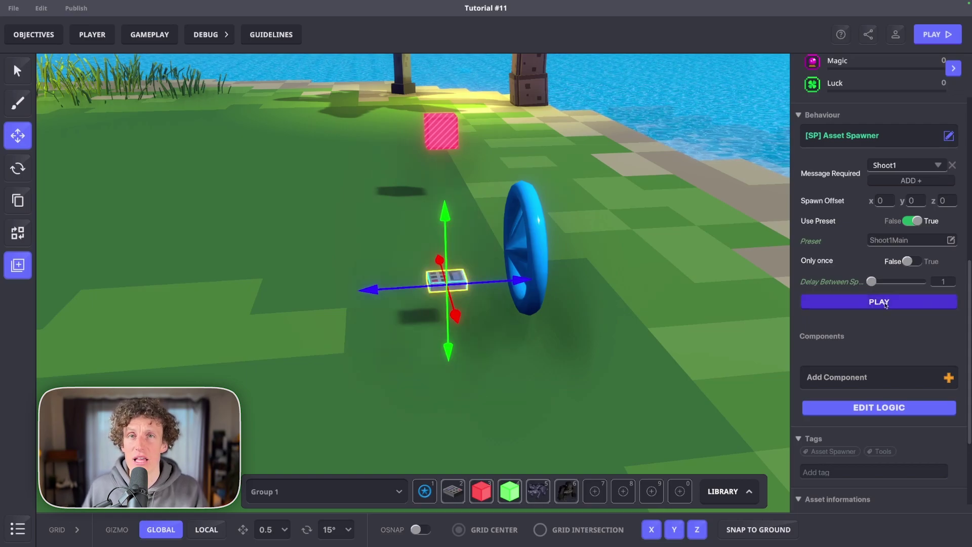
click(886, 304)
click(886, 305)
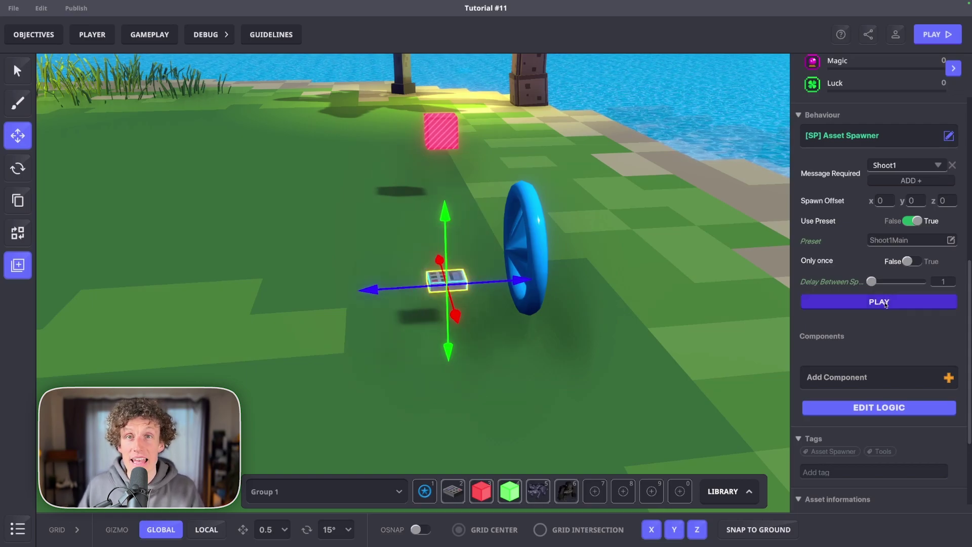
- Add a Toggle component to Shoot1Spawn and give it one Turn On Message entry left at none
click(843, 379)
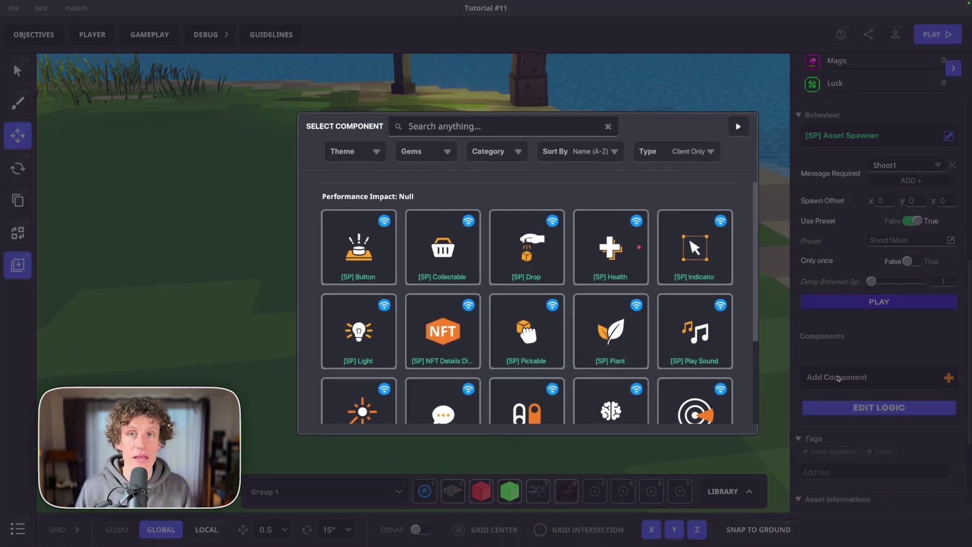
text(togg)
click(358, 244)
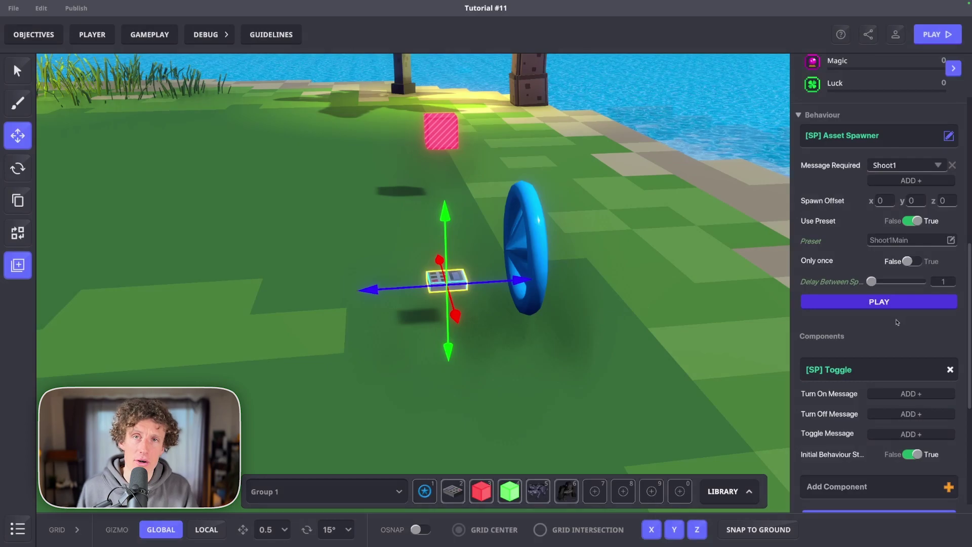
scroll(928, 388, down, 3)
click(904, 260)
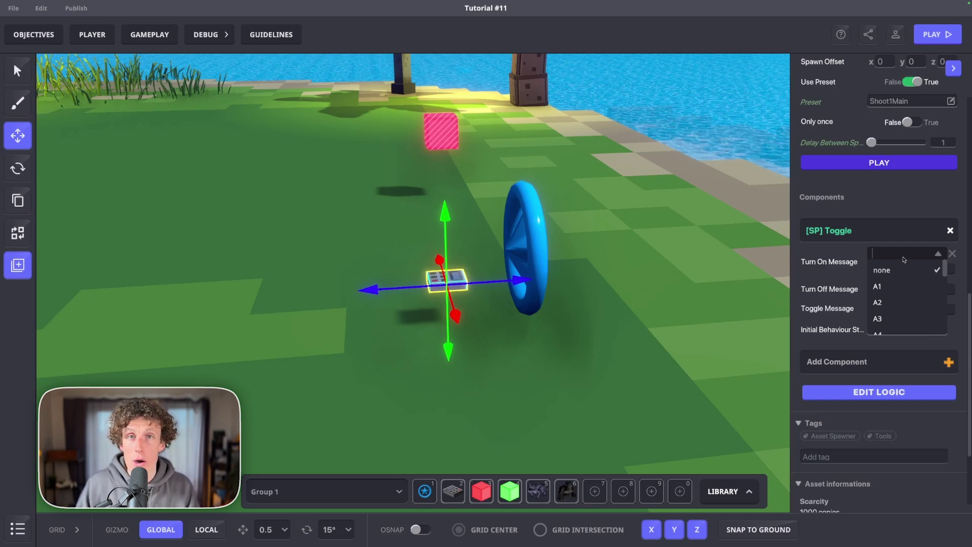
click(672, 258)
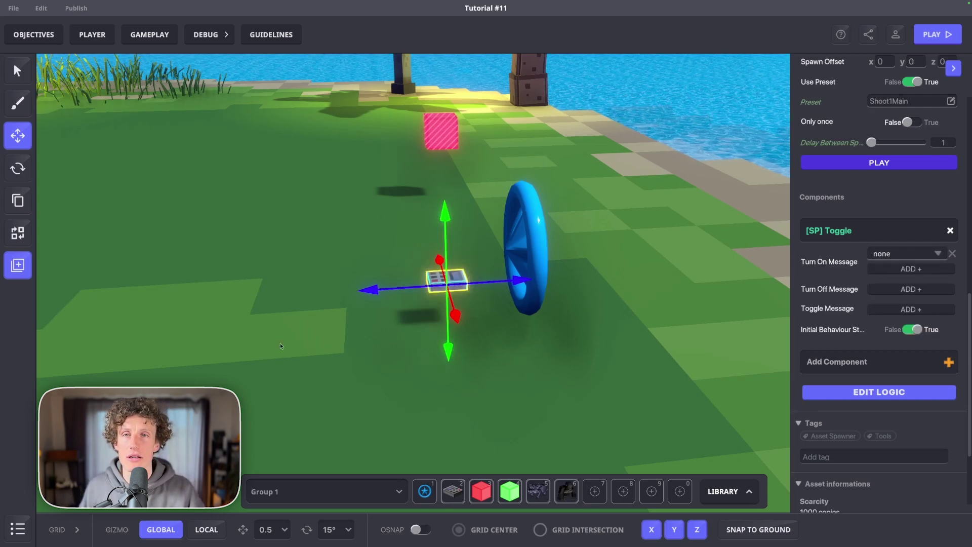
- Delete the original Shoot1Main projectile cube from the scene
scroll(463, 317, down, 4)
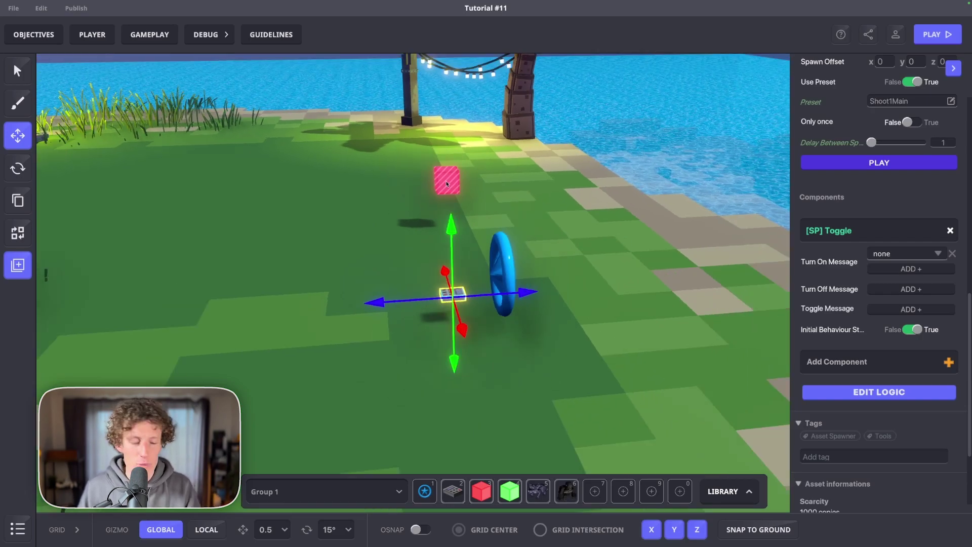
click(447, 184)
key(Delete)
- Check the star ring's Pickable messages for picking and dropping, and return to the Shoot1Spawn settings
click(451, 295)
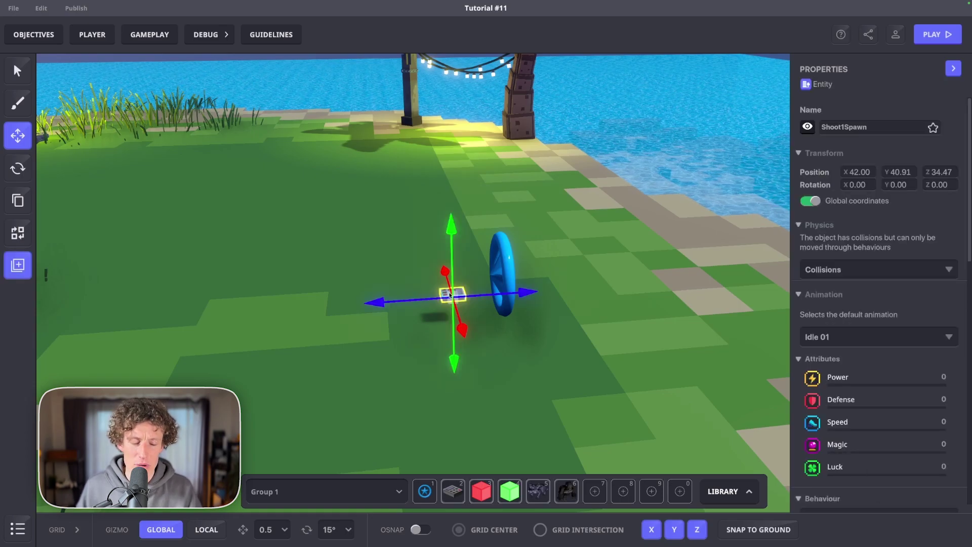
scroll(852, 298, down, 5)
scroll(853, 297, down, 5)
click(503, 263)
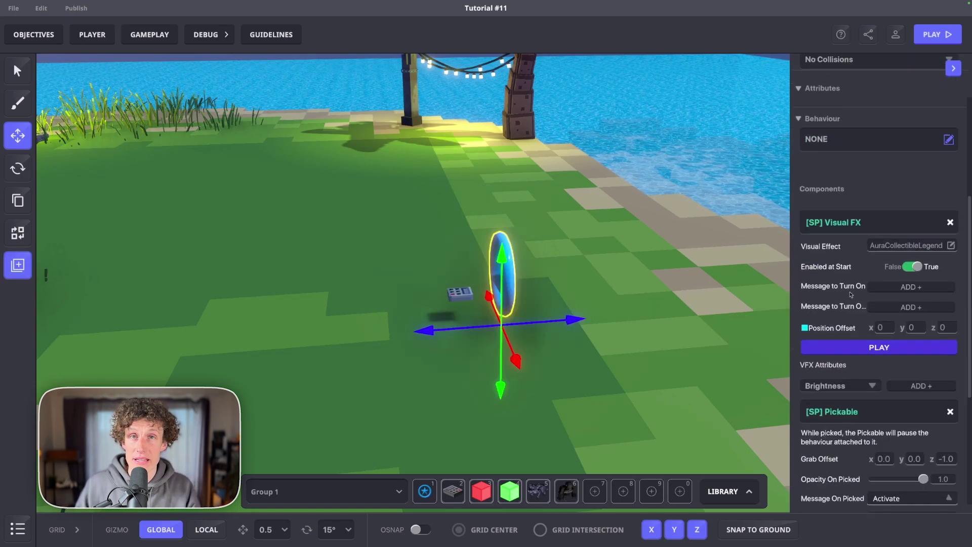
scroll(930, 299, down, 3)
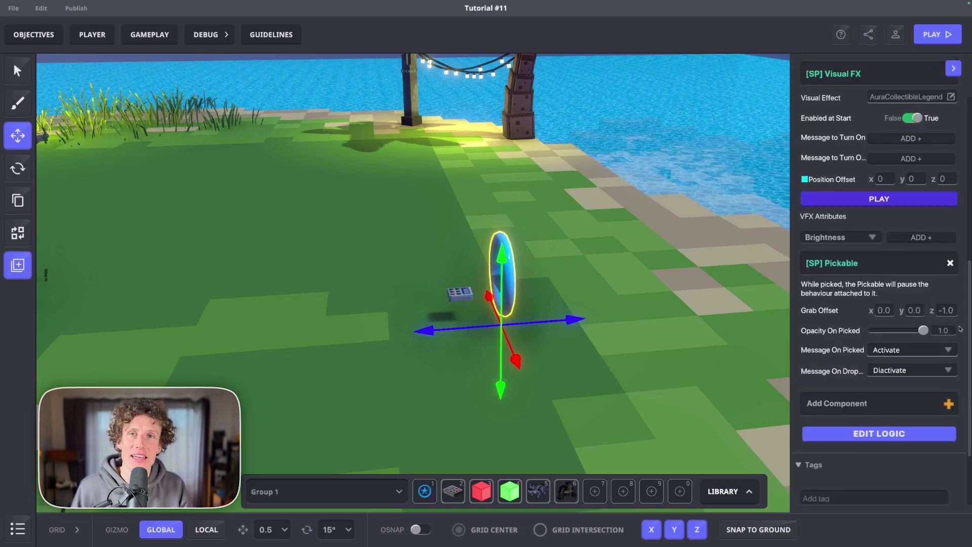
click(457, 297)
scroll(941, 330, down, 5)
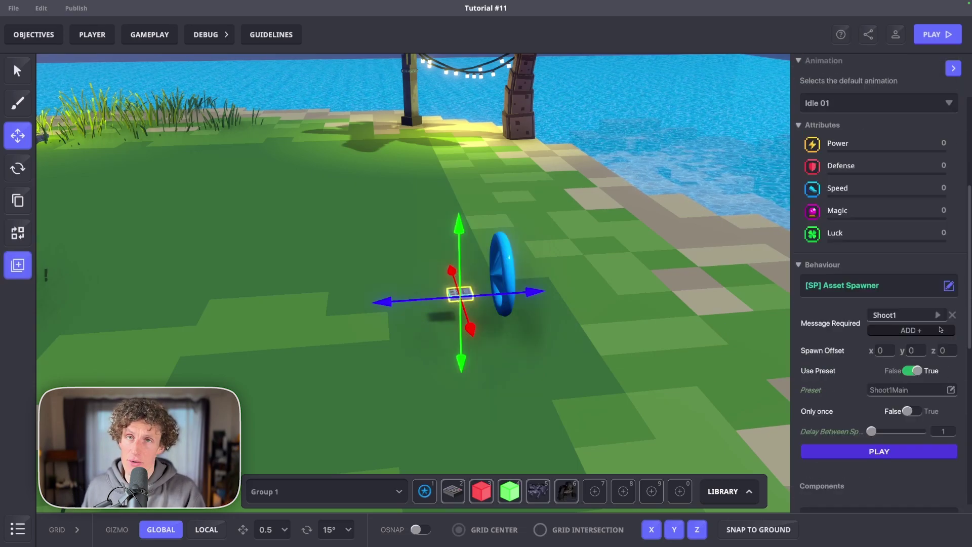
- Set Shoot1Spawn's Toggle messages to Activate for on and Diactivate for off, and nudge the spawner slightly toward the star ring
scroll(921, 324, down, 5)
click(880, 292)
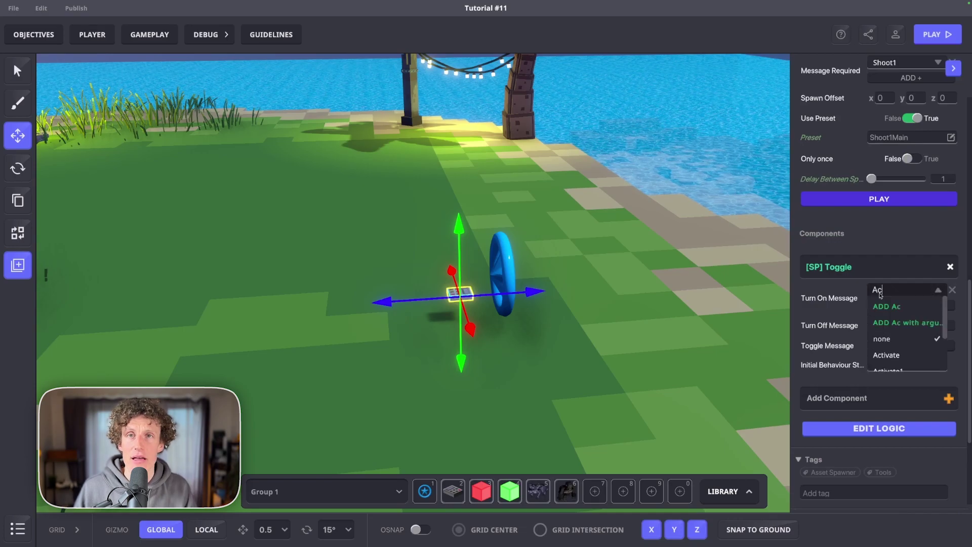
click(886, 355)
click(881, 324)
text(Dia)
click(889, 389)
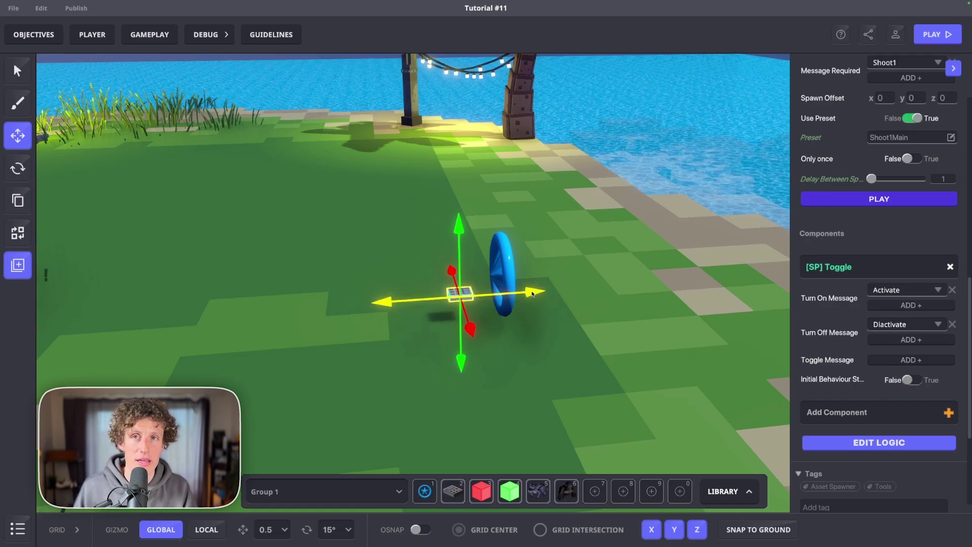
mouse_move(534, 292)
mouse_down()
mouse_move(547, 291)
mouse_move(471, 292)
mouse_move(539, 293)
mouse_up()
click(286, 253)
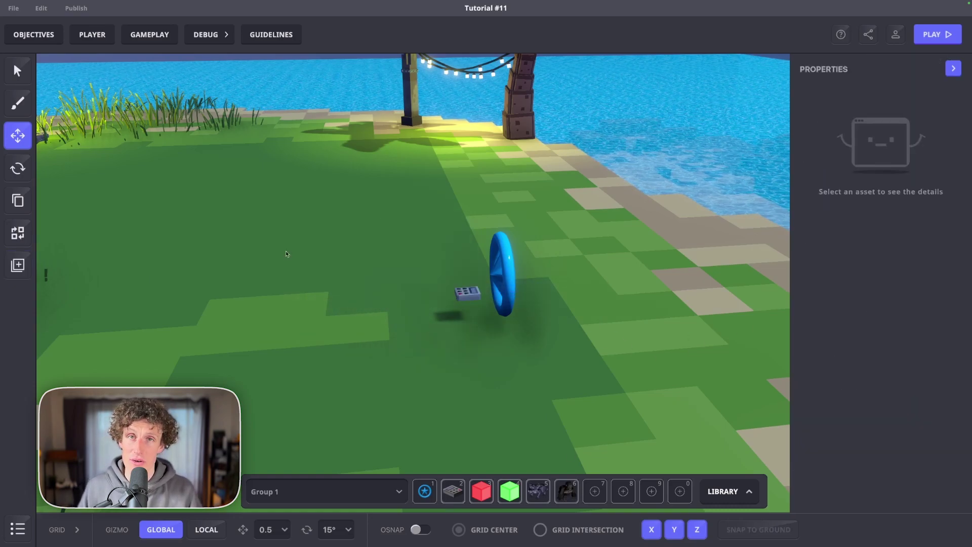
- Show the scene hierarchy and nest Shoot1Spawn under Pick-Shooting as its child
click(15, 530)
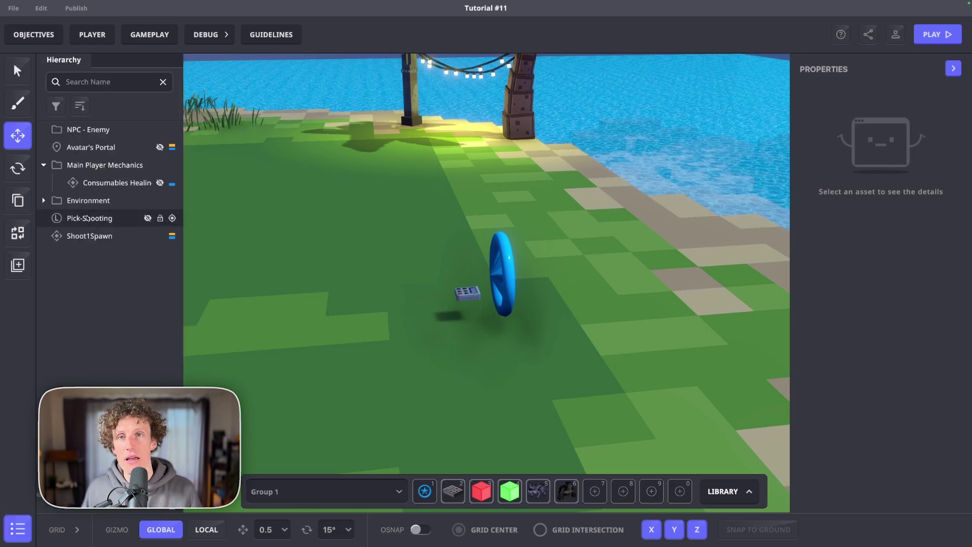
click(87, 219)
click(91, 237)
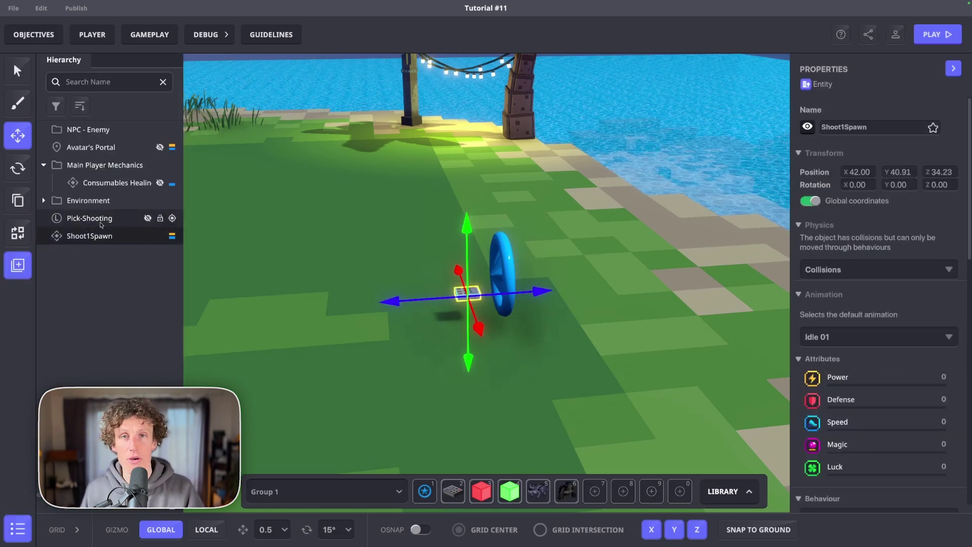
click(87, 218)
click(87, 236)
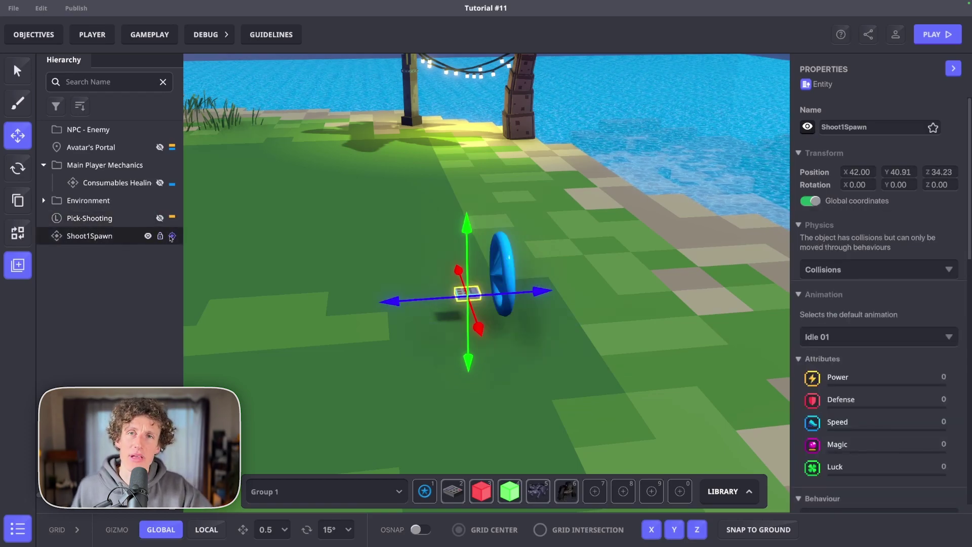
drag(123, 240, 91, 221)
- Move the Pick-Shooting parent slightly to check whether the spawner follows it, and deselect it
click(91, 221)
mouse_move(500, 252)
mouse_down()
mouse_move(499, 187)
mouse_move(501, 268)
mouse_move(511, 254)
mouse_up()
mouse_move(429, 326)
mouse_down()
mouse_move(259, 335)
mouse_move(428, 321)
mouse_up()
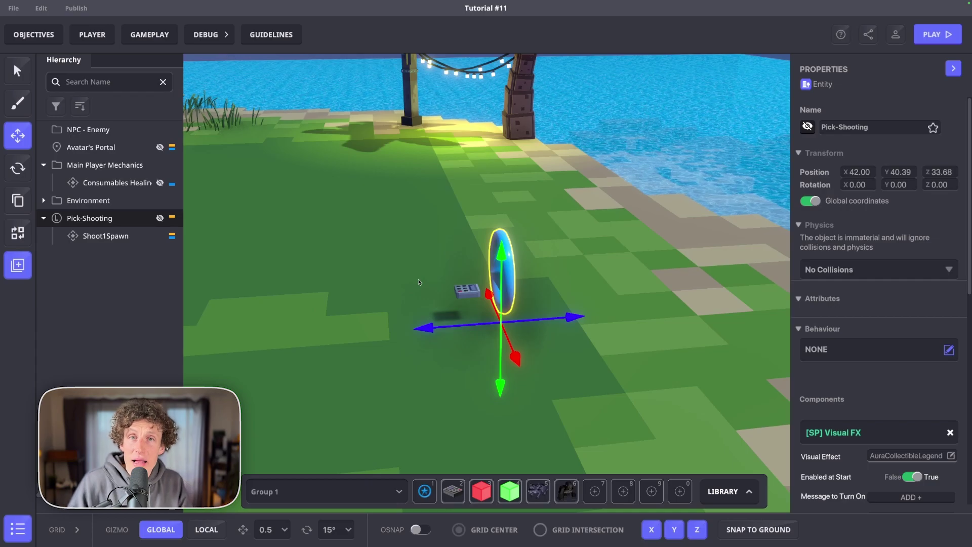
click(408, 267)
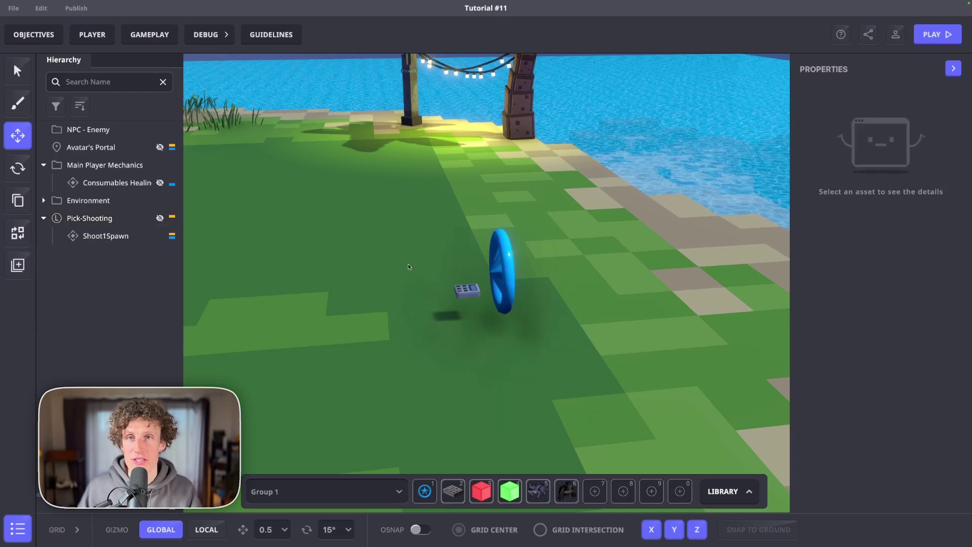
- Look up the Key input and Mouse input triggers among the game rules and examine the existing ruleset
click(152, 35)
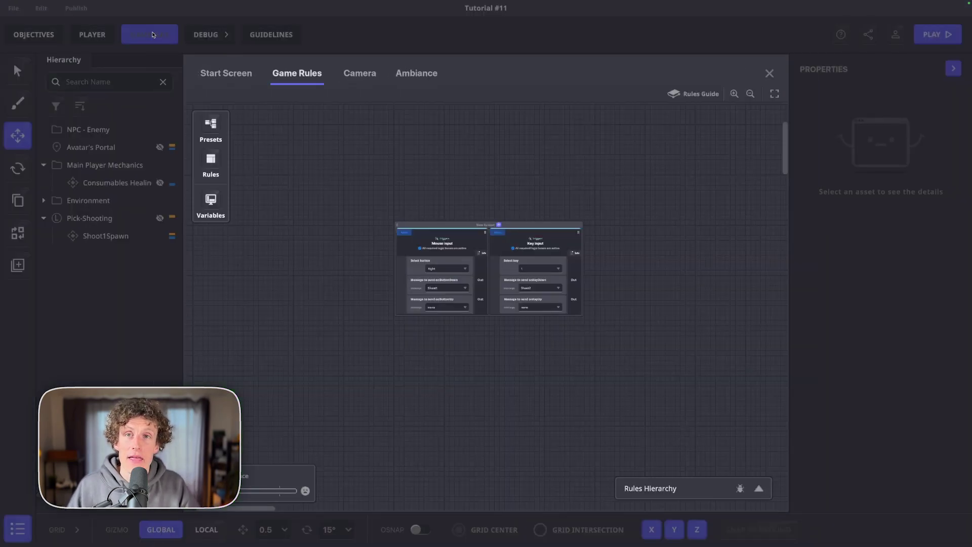
click(206, 159)
click(311, 233)
click(311, 233)
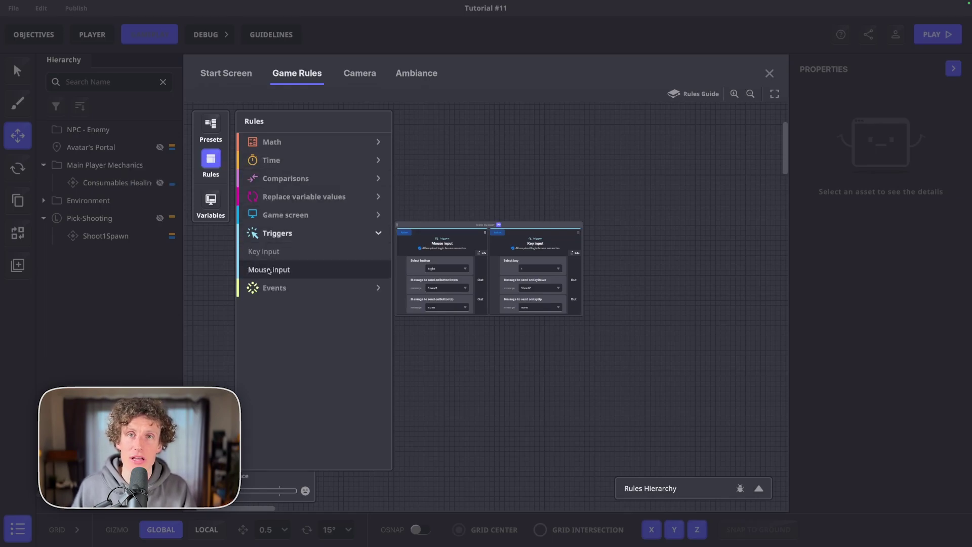
click(212, 165)
scroll(484, 274, up, 3)
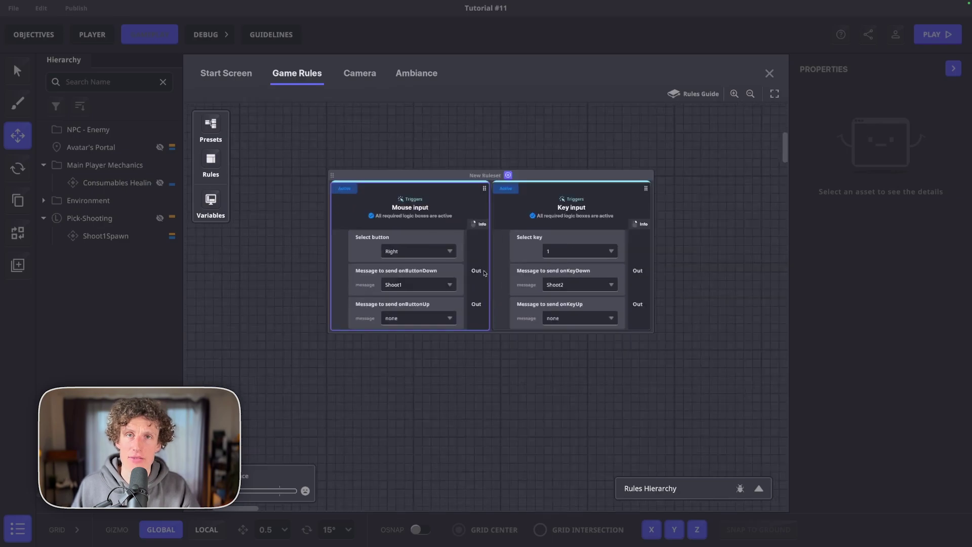
scroll(484, 273, up, 2)
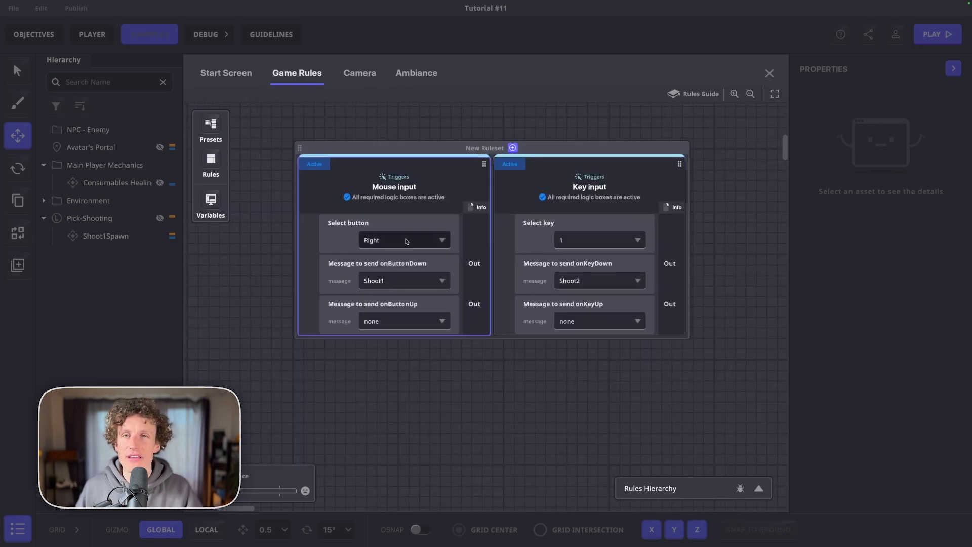
- Review the button choices of the Mouse input trigger and the key choices of the Key input trigger
click(406, 241)
scroll(405, 283, up, 3)
scroll(405, 296, down, 3)
click(400, 291)
click(607, 240)
scroll(610, 268, down, 2)
scroll(607, 273, down, 5)
scroll(605, 278, up, 2)
click(603, 290)
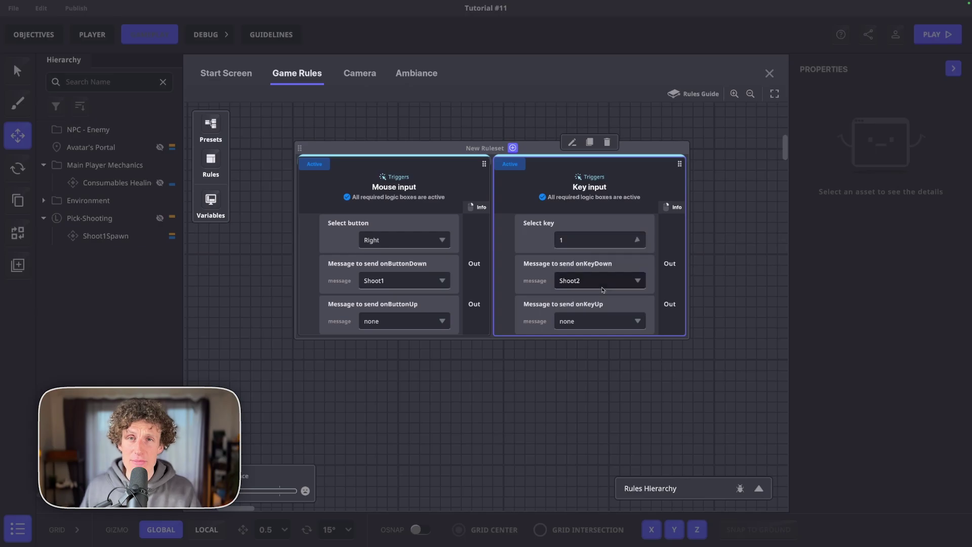
- Set the Mouse input's onButtonDown message to Shoot1 and the Key input's onKeyDown message to Shoot2, and close the game rules
click(410, 281)
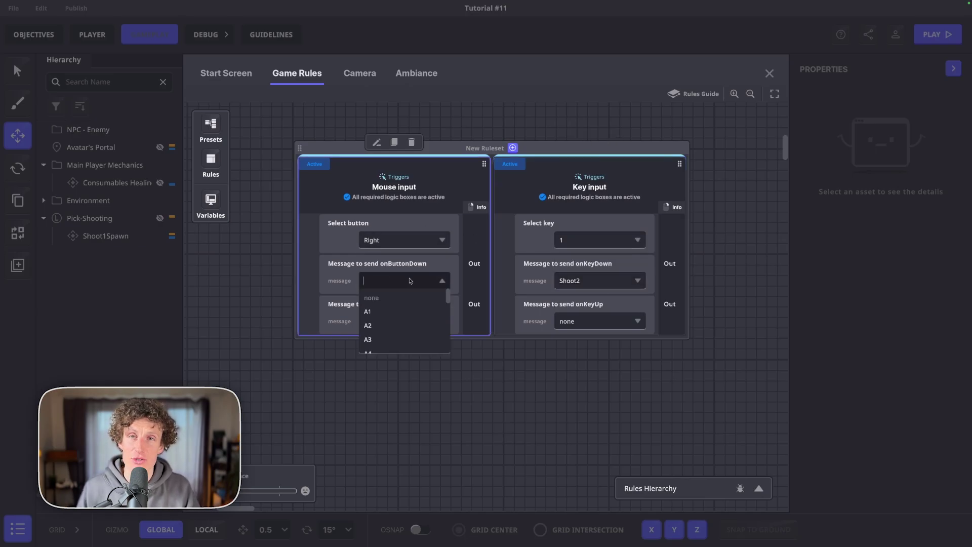
text(Shoot1)
click(413, 317)
click(585, 280)
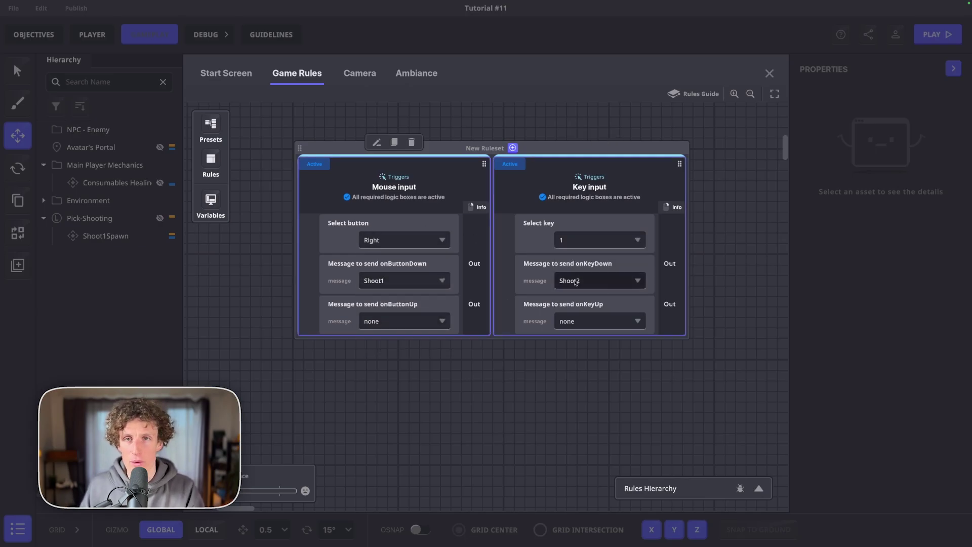
text(Shoot2)
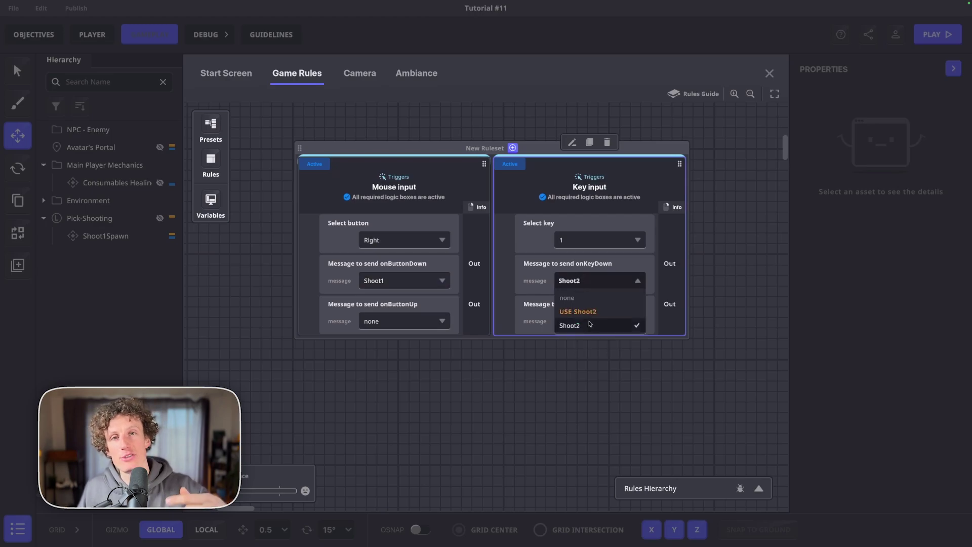
click(588, 321)
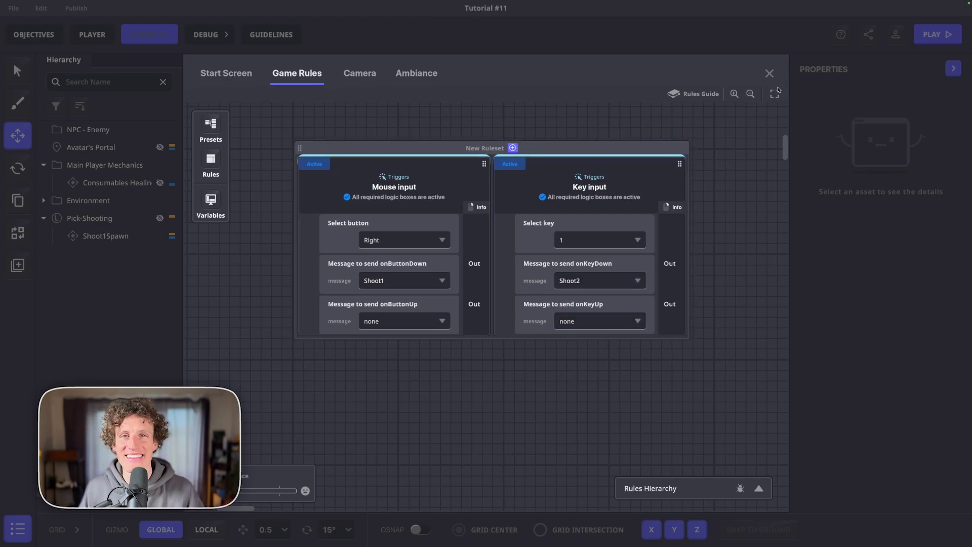
click(770, 74)
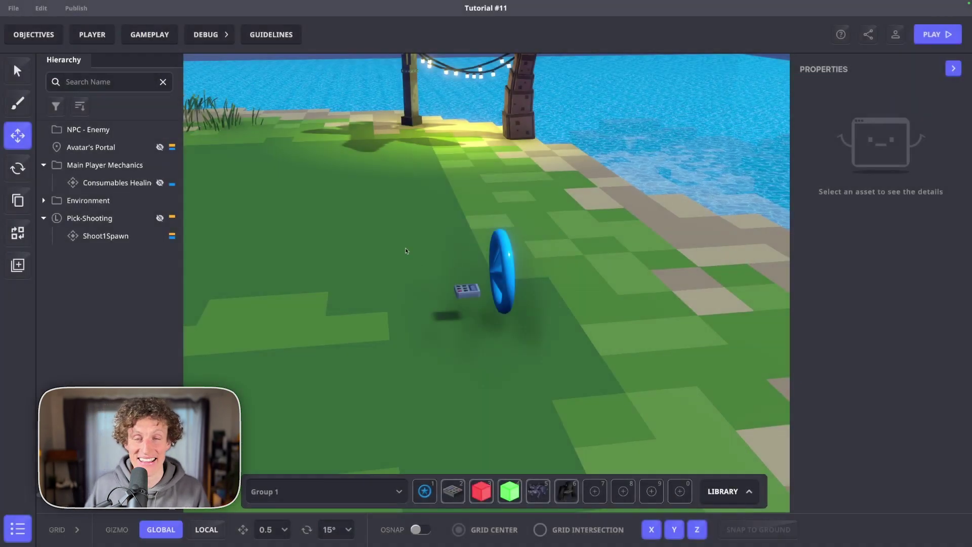
- Play-test the experience by walking into the aura to pick it up and firing the projectile several times, and return to editing
click(917, 39)
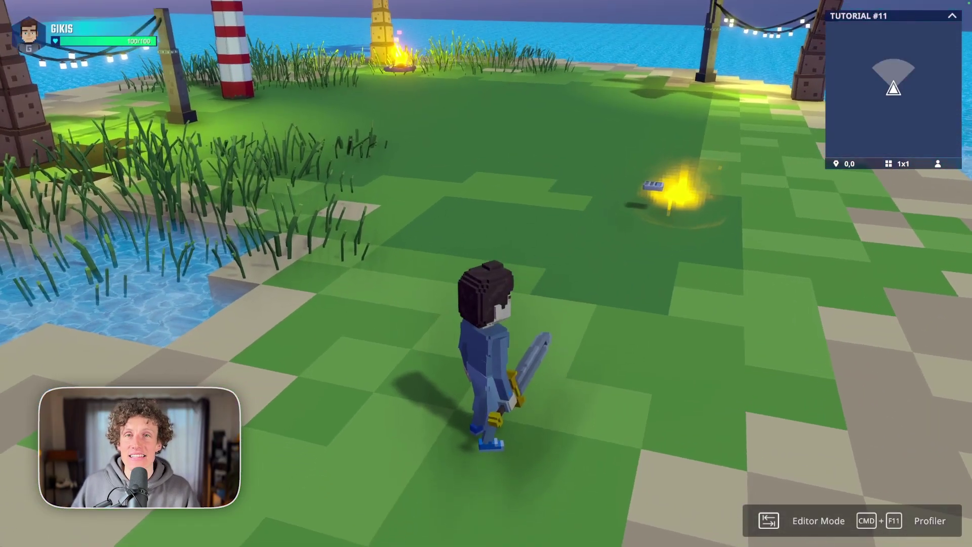
key(w)
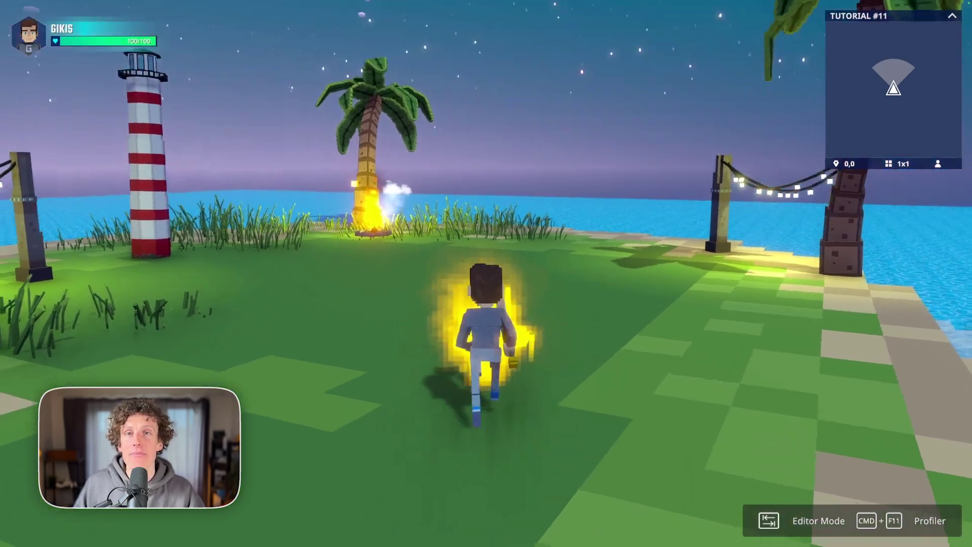
click(486, 273)
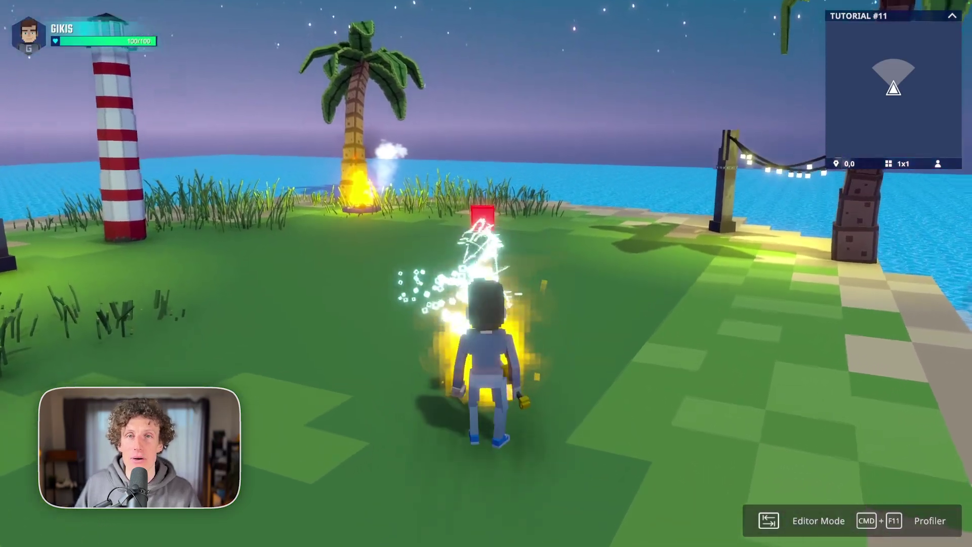
scroll(486, 273, down, 5)
click(486, 273)
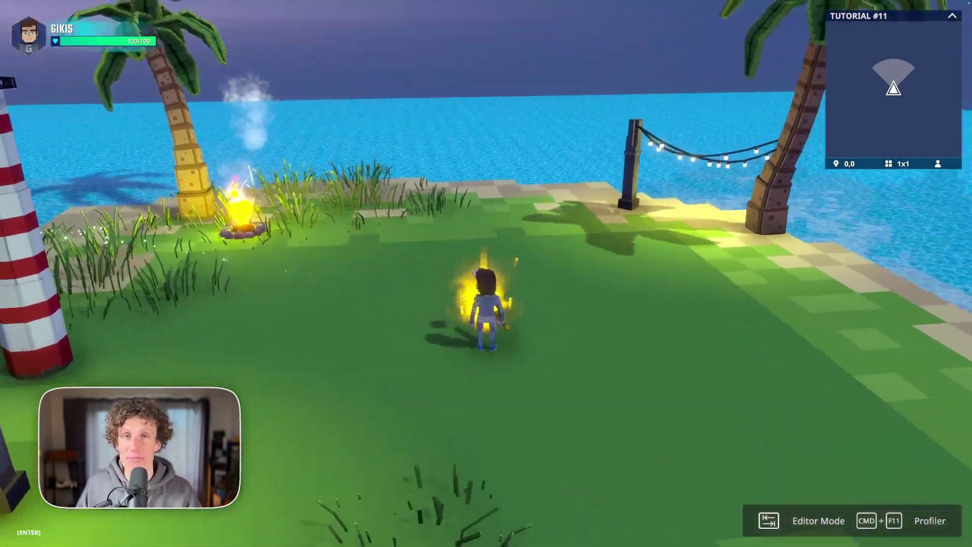
click(486, 273)
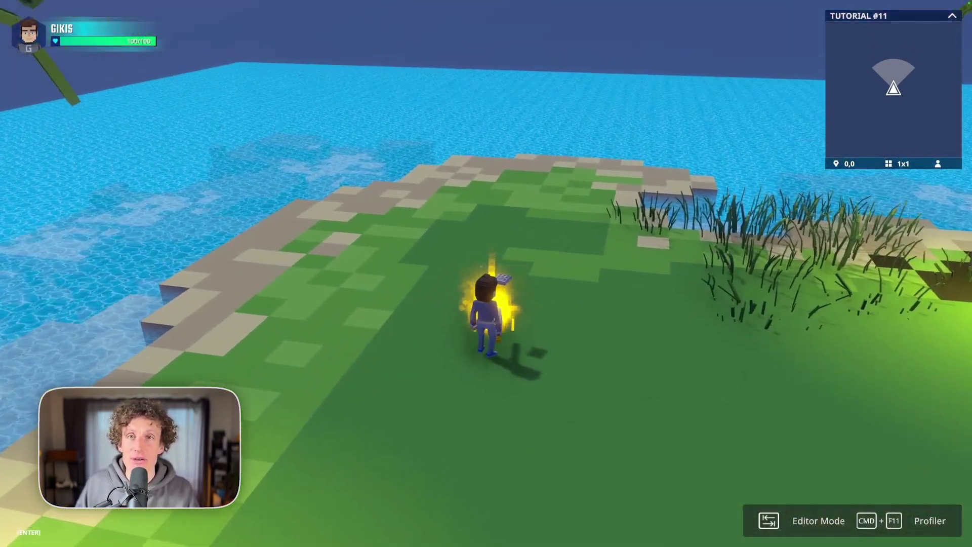
click(486, 274)
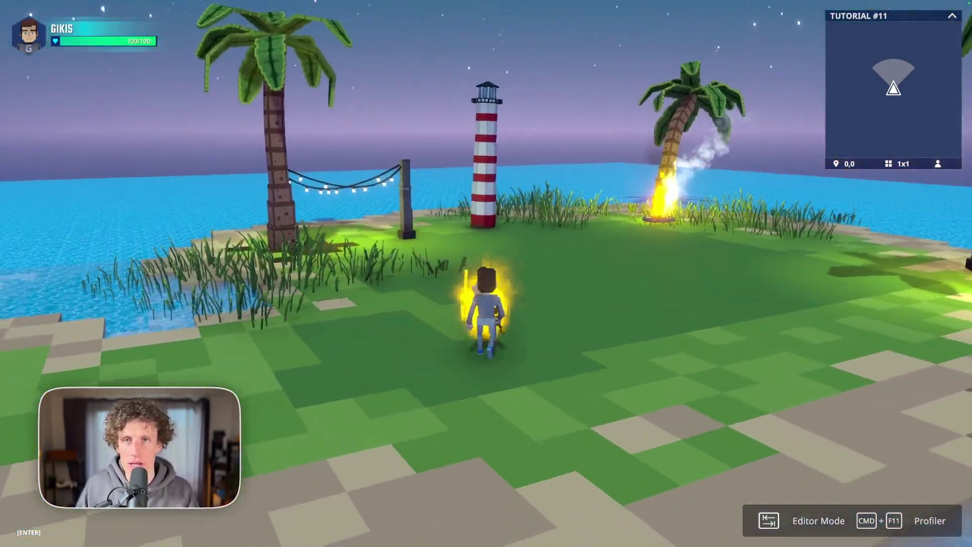
click(486, 274)
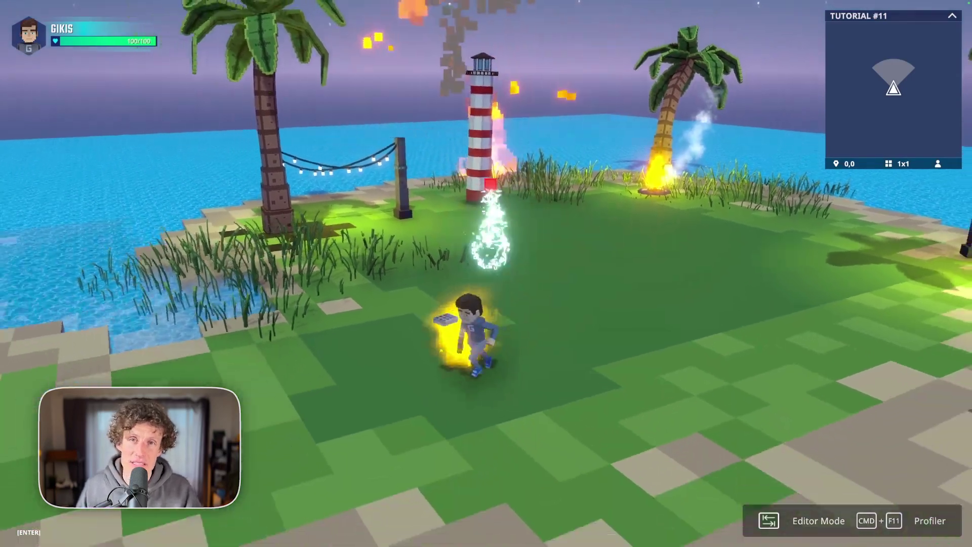
key(Tab)
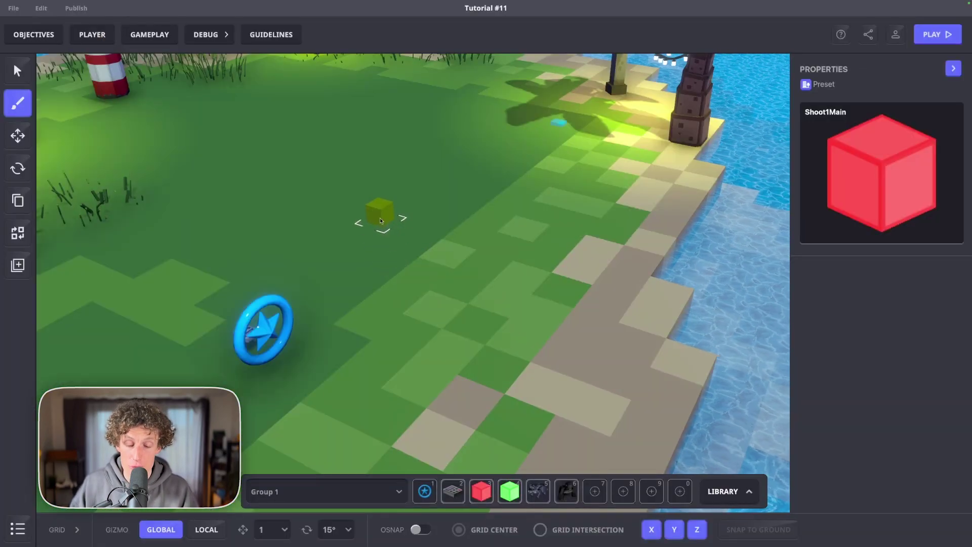
- Place the Shoot1Main preset on the grass and replace the selected copy with Green Cube 16x16
click(382, 221)
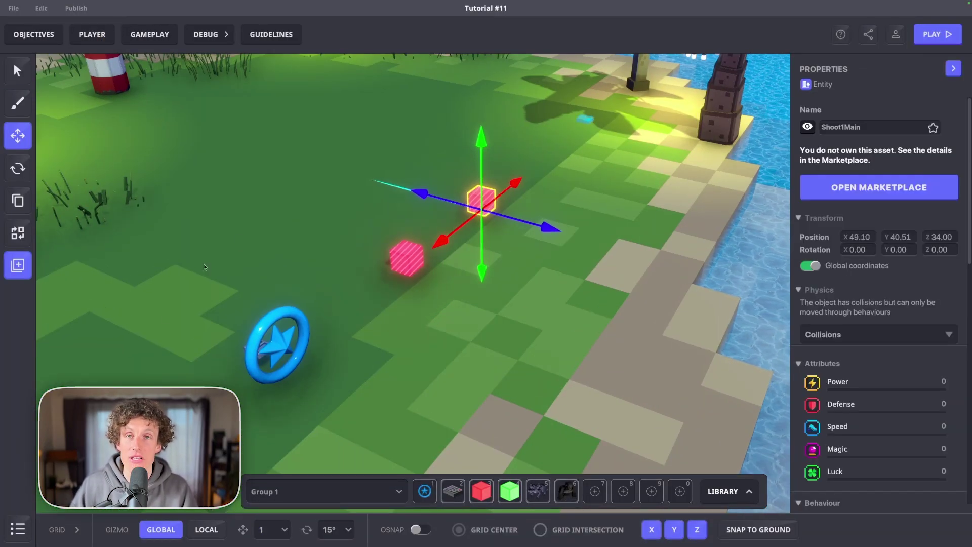
click(20, 232)
click(84, 189)
text(green)
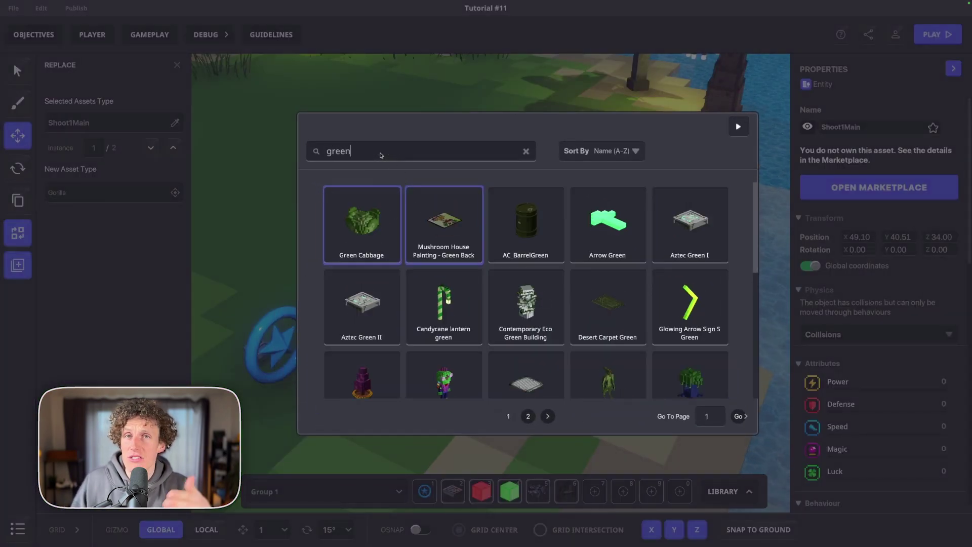
text( cube)
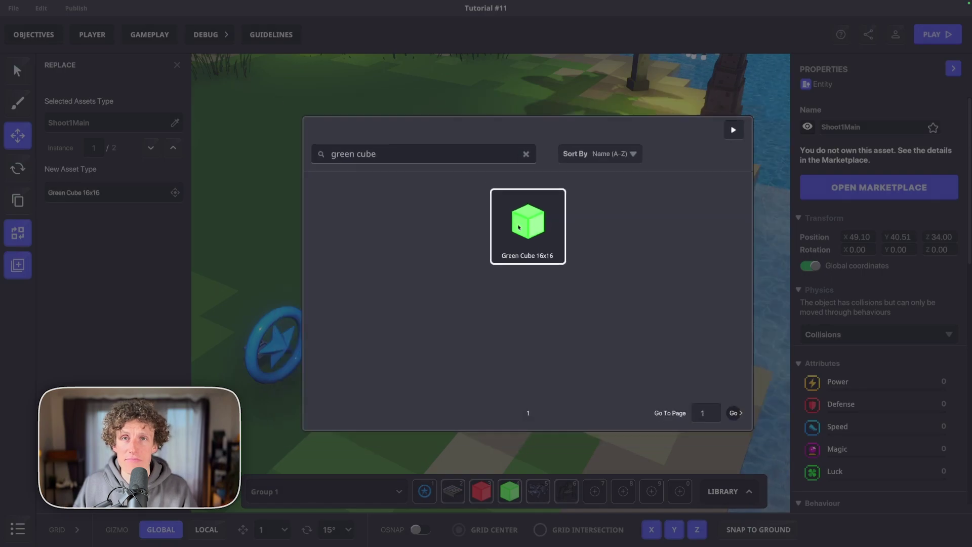
click(528, 226)
click(113, 490)
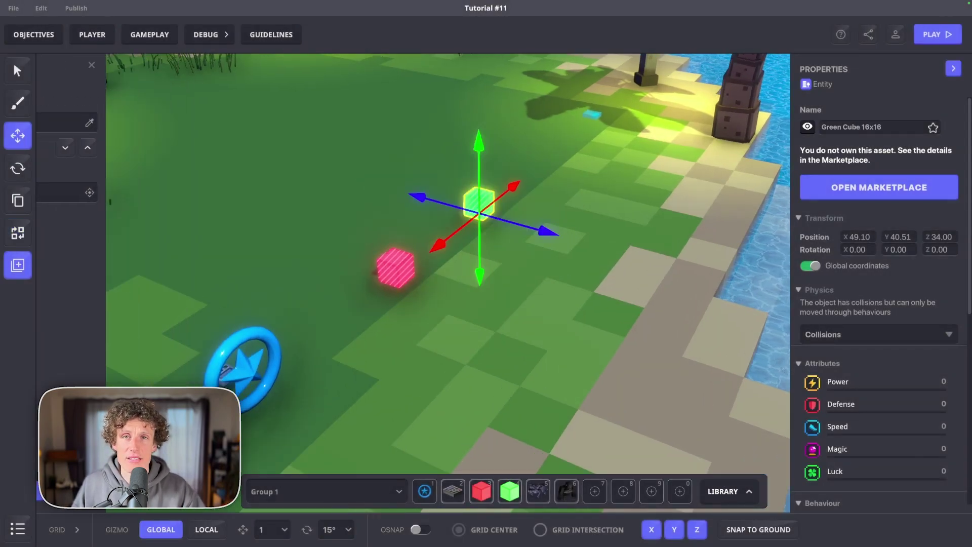
- Set the green projectile's collision Health to -20, its Vfx Trail to TrailRainbow and its Vfx On Destroy to CurseSpell
scroll(433, 160, up, 3)
middle_drag(433, 160, 434, 168)
scroll(890, 280, down, 3)
scroll(889, 279, down, 4)
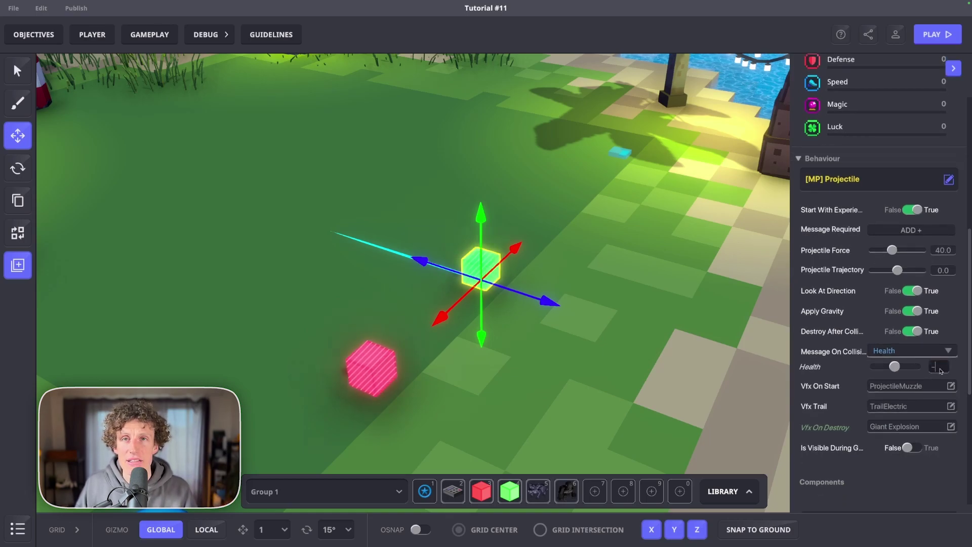
click(887, 408)
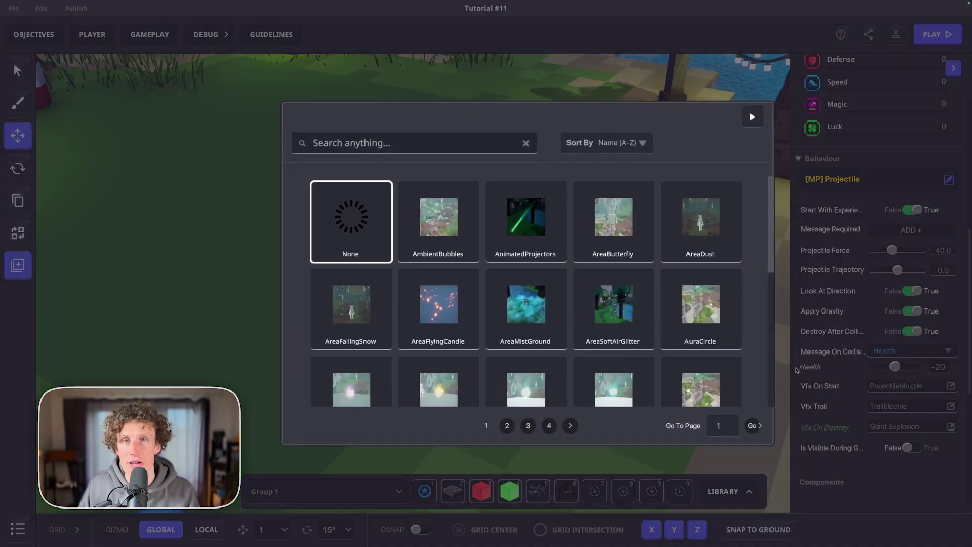
text(trail ra)
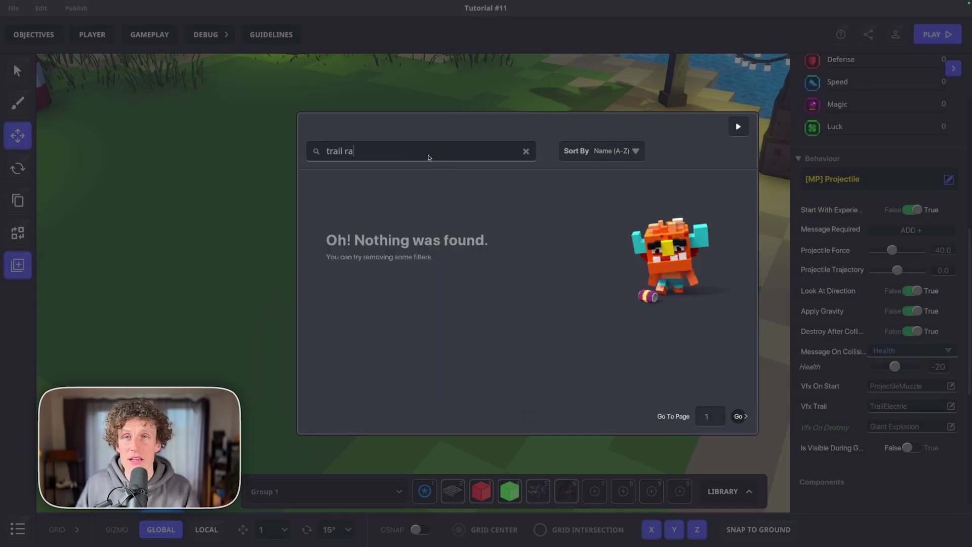
text(ain)
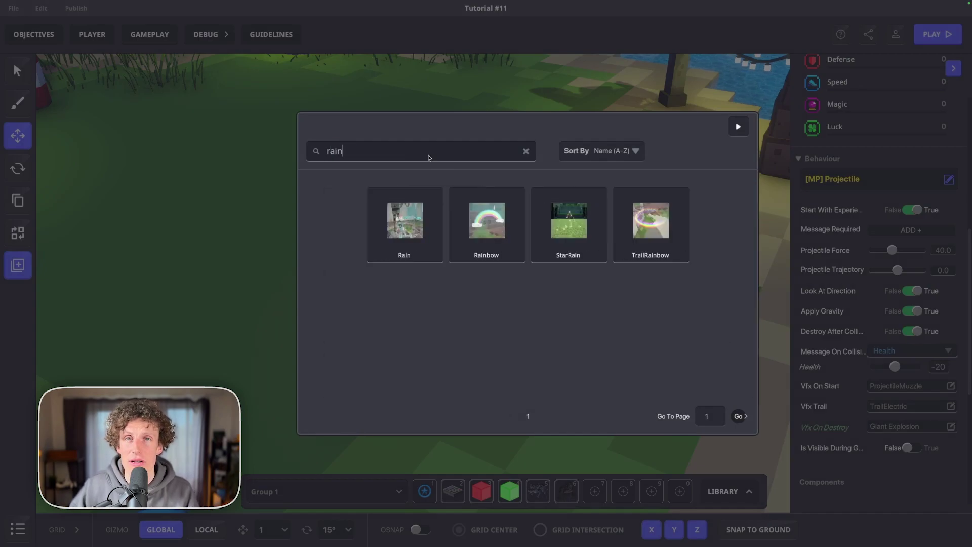
click(641, 229)
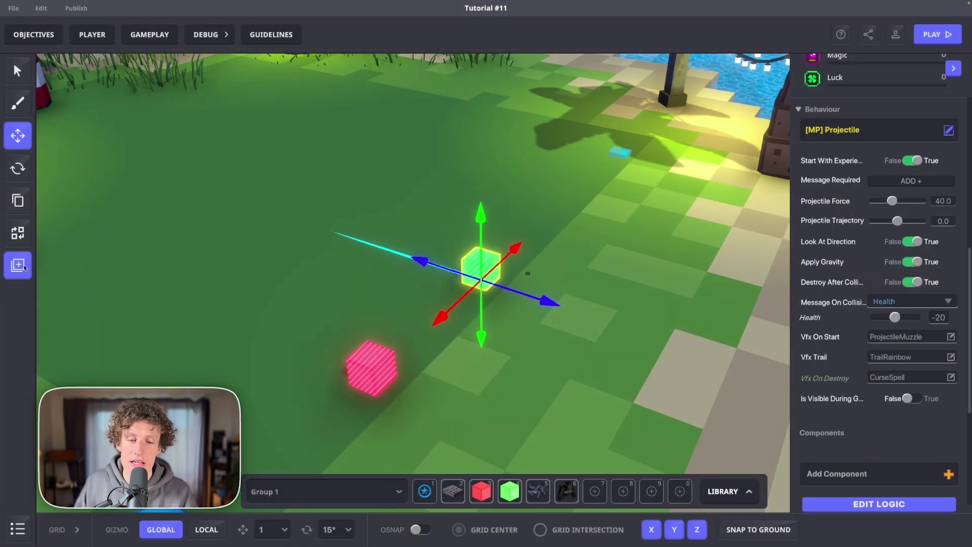
- Save the green projectile as a new preset named Shoot2Main
click(24, 267)
click(673, 224)
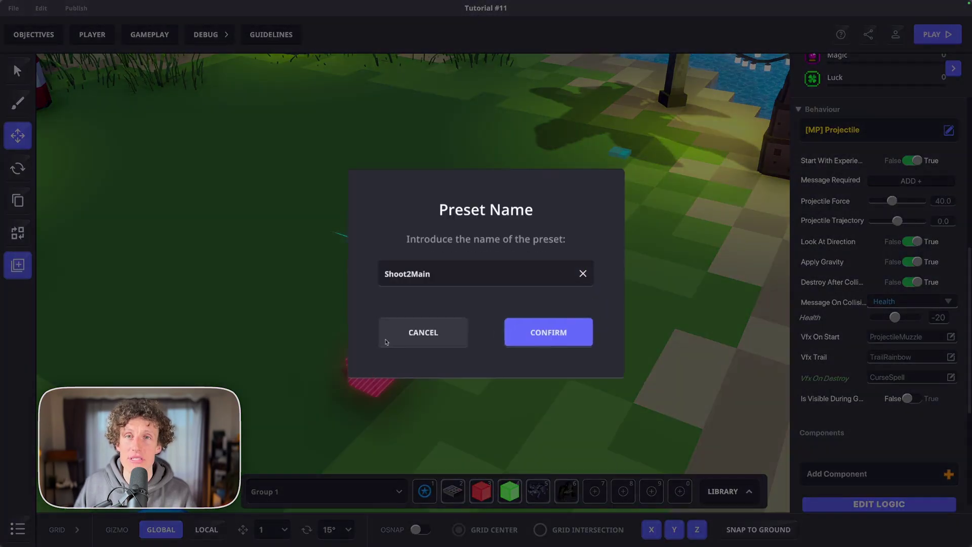
click(546, 326)
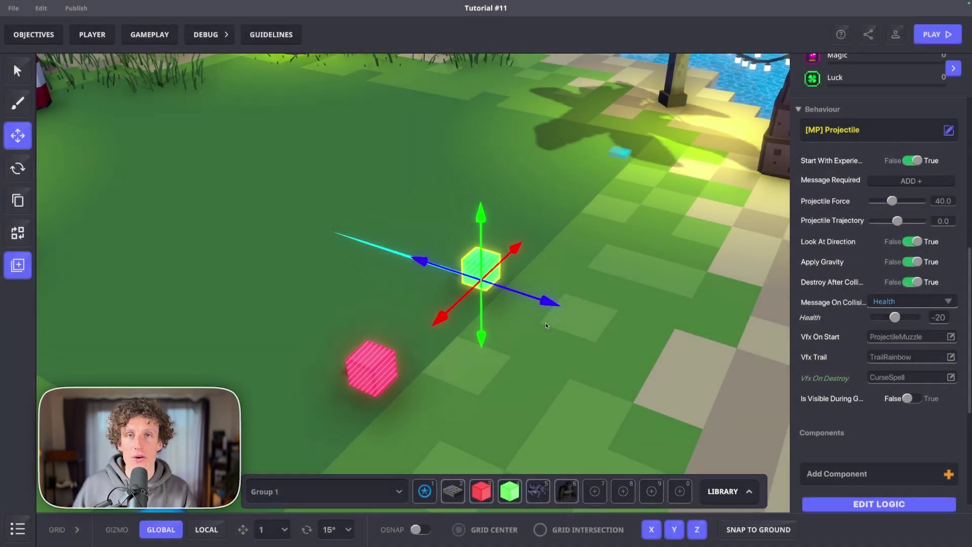
- Name the second spawner Shoot2Spawn, set its required message to Shoot2 and choose Shoot2Main as its preset
click(628, 278)
right_drag(628, 278, 422, 353)
click(424, 301)
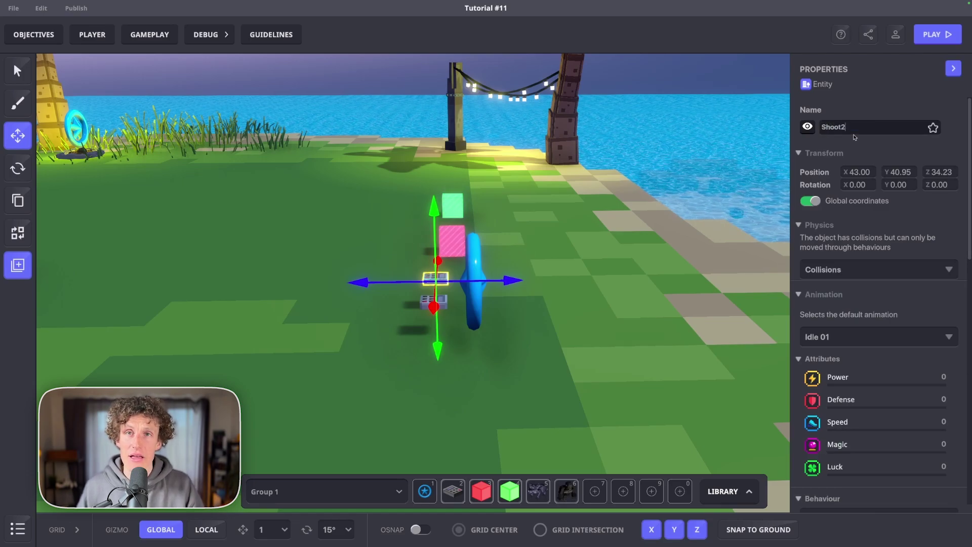
scroll(883, 233, down, 5)
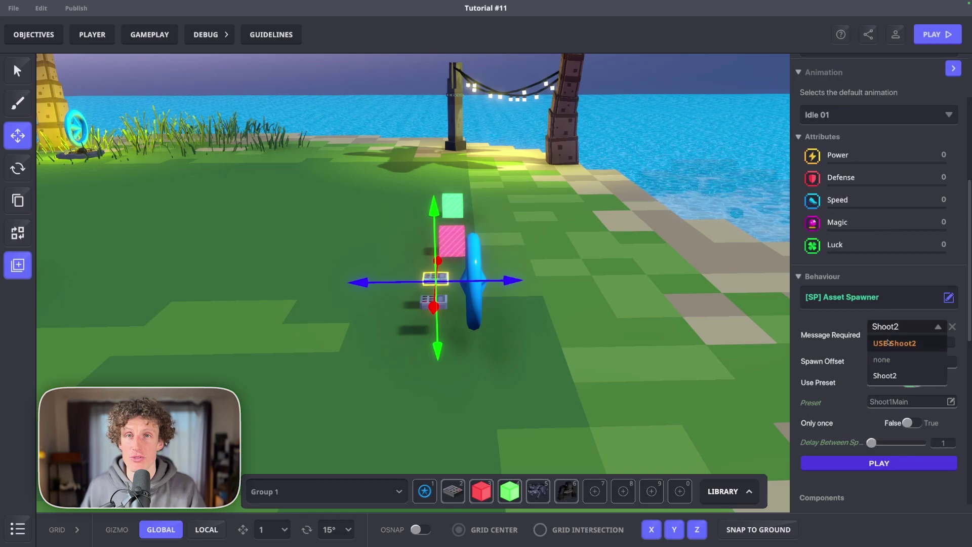
click(887, 403)
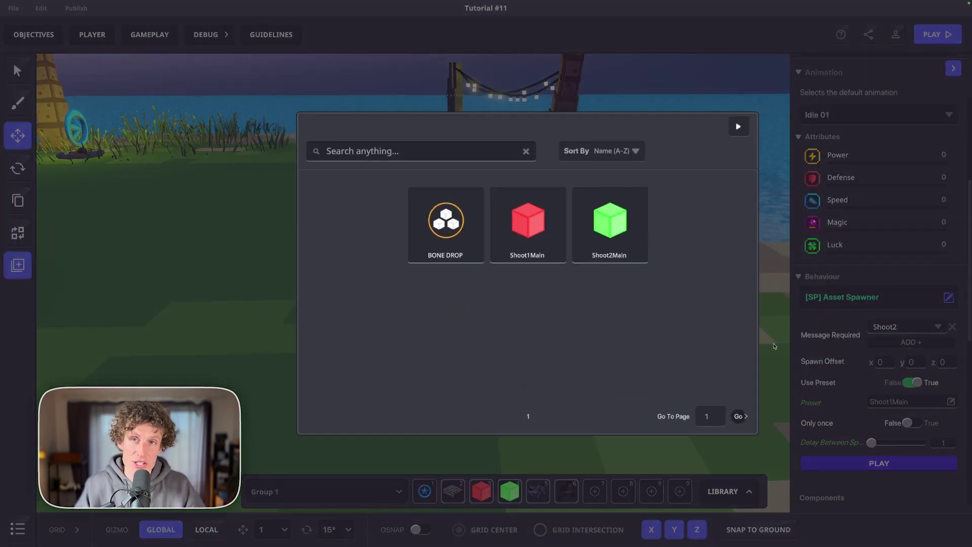
click(616, 239)
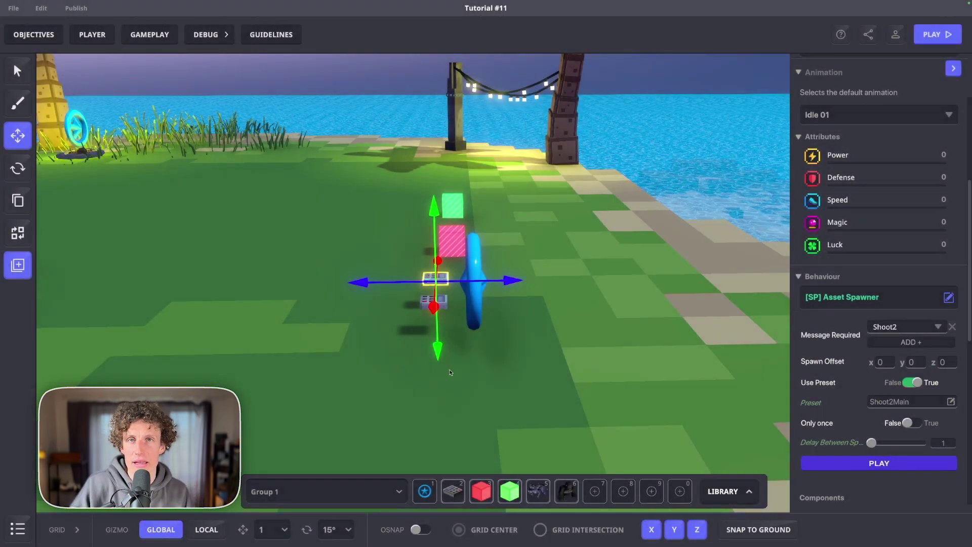
- Move Shoot2Spawn directly above the first spawner beside the blue star aura
right_drag(484, 374, 574, 349)
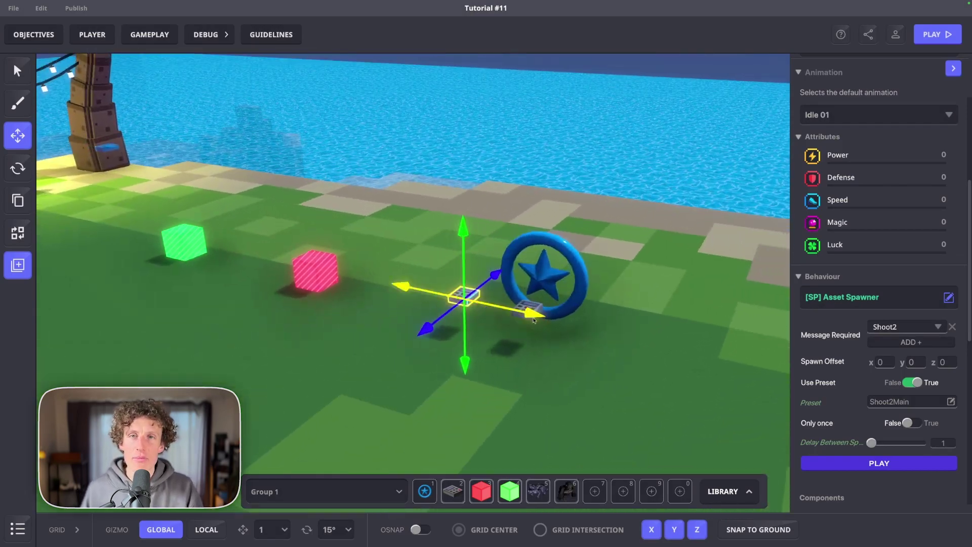
drag(538, 312, 604, 318)
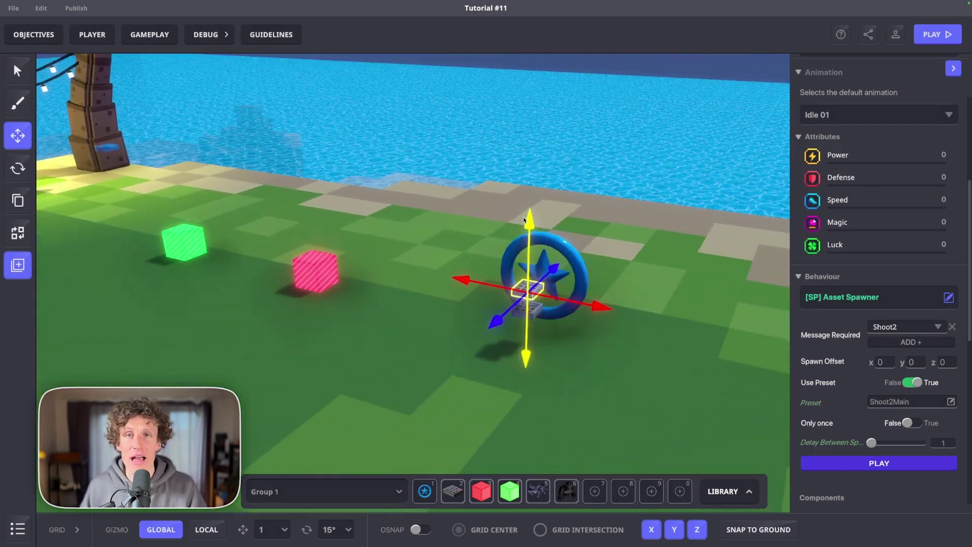
right_drag(597, 329, 573, 333)
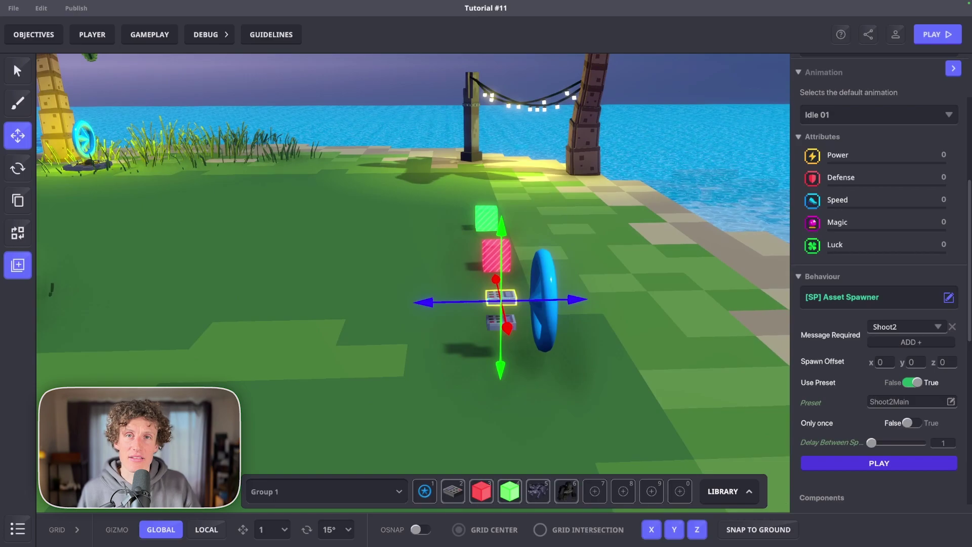
- Raise the Pick-Shooting aura with its spawners slightly, and hide Shoot1Spawn and Shoot2Spawn
click(19, 529)
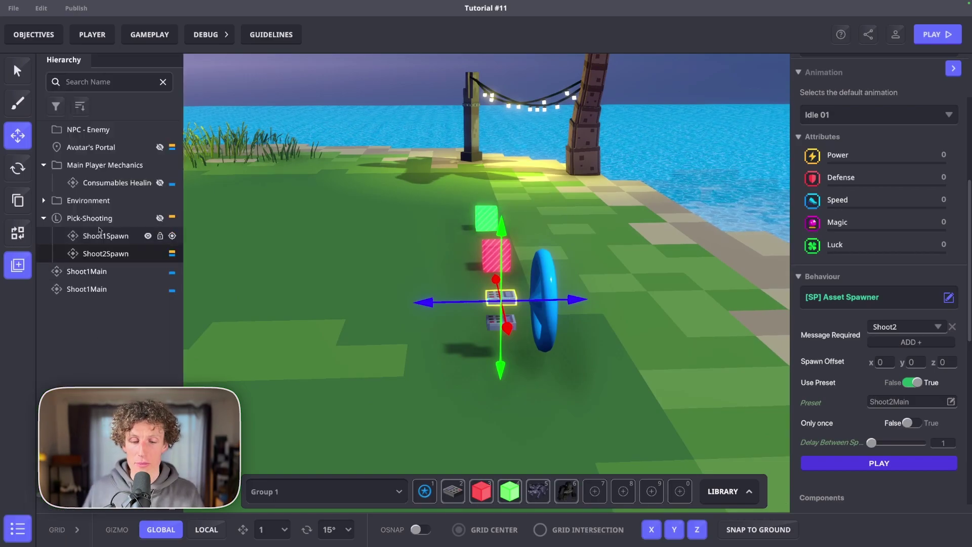
click(542, 300)
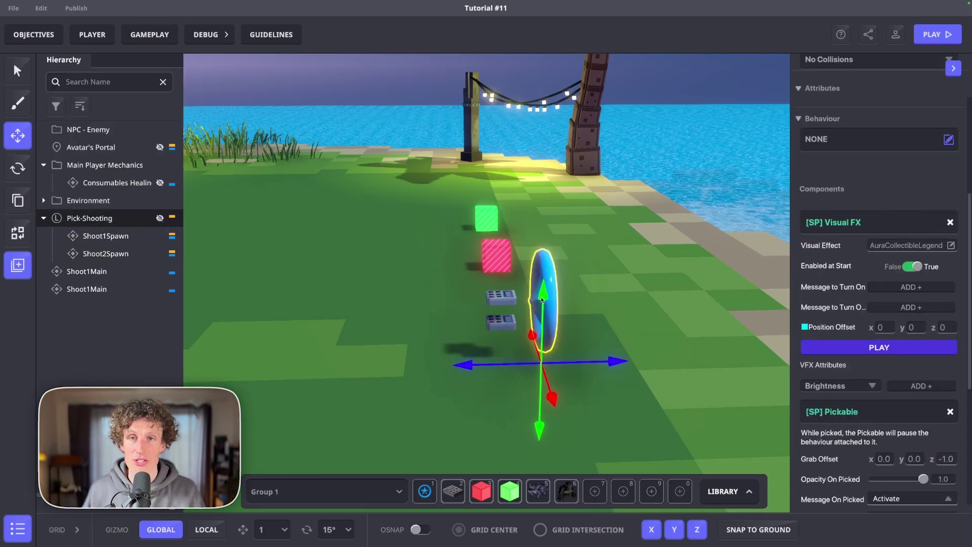
click(113, 239)
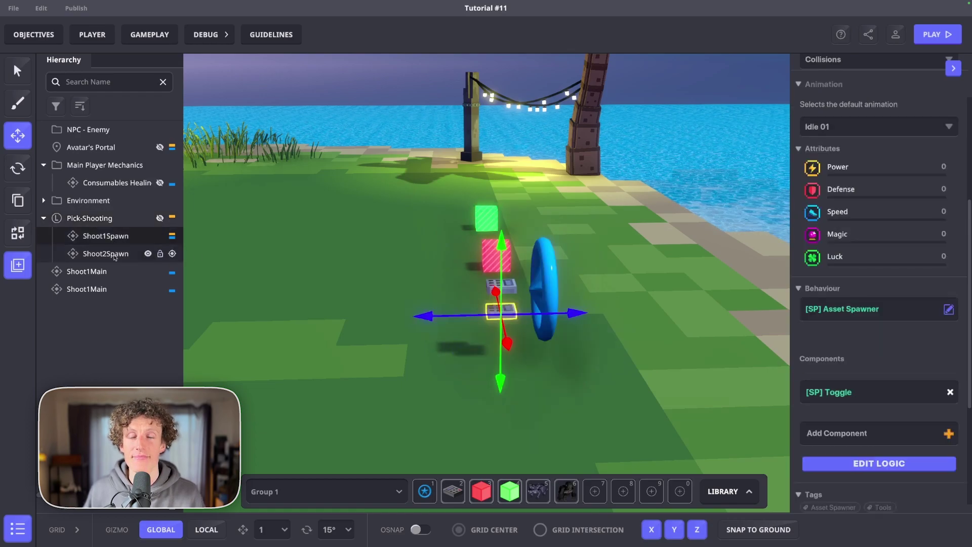
shift+click(117, 253)
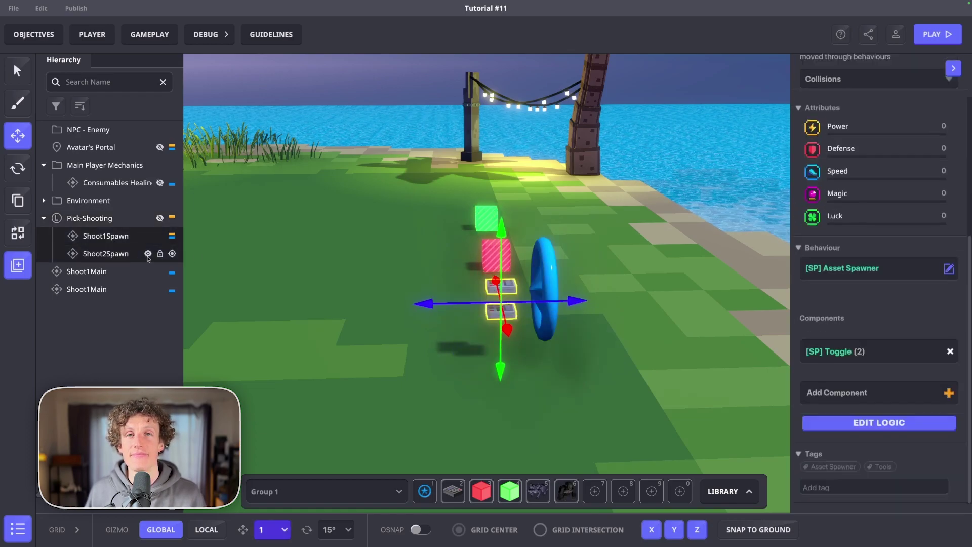
click(373, 360)
- Start a play-test and walk the avatar into the aura to pick it up
click(931, 35)
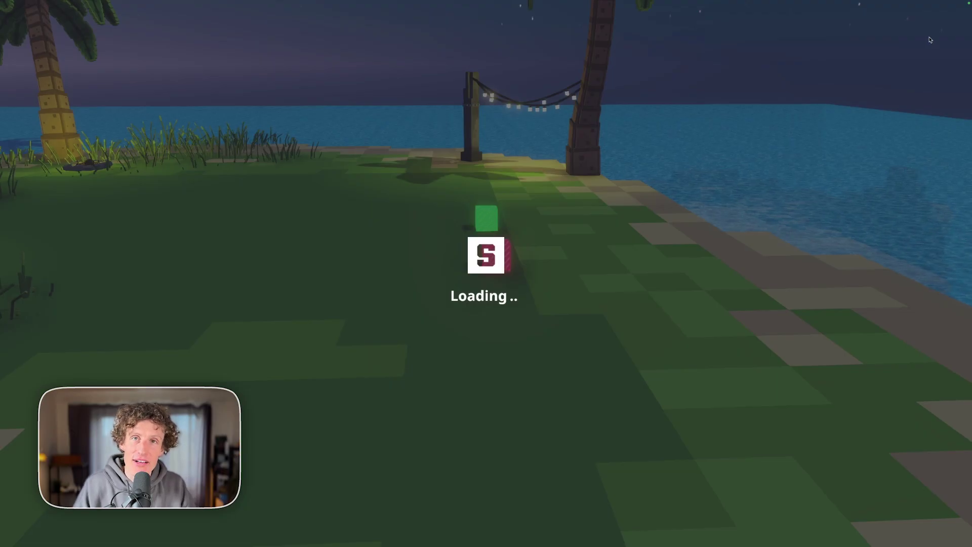
key(w)
key(d)
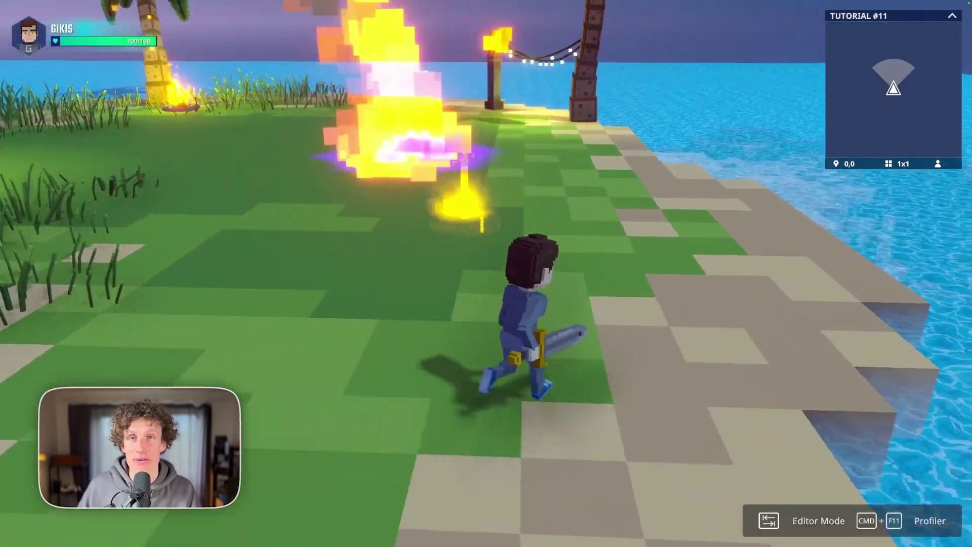
key(w)
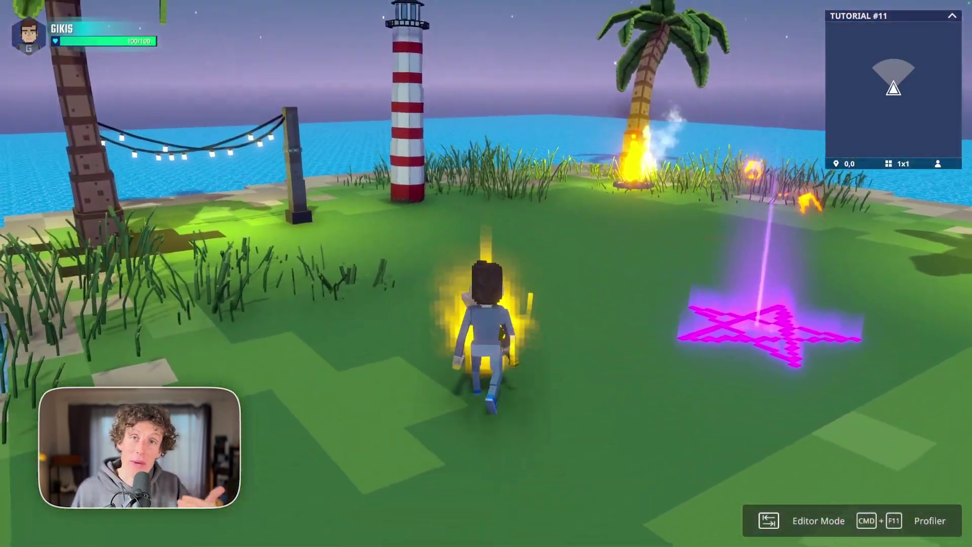
- Fire the red and green projectiles repeatedly while running around the island, and return to editing
click(486, 273)
key(a)
click(486, 273)
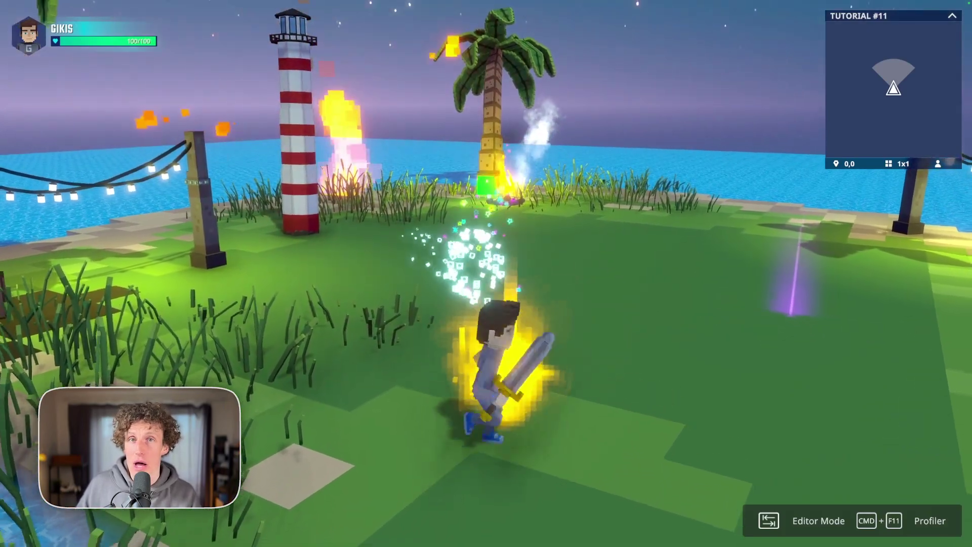
key(s)
click(486, 273)
key(d)
click(486, 274)
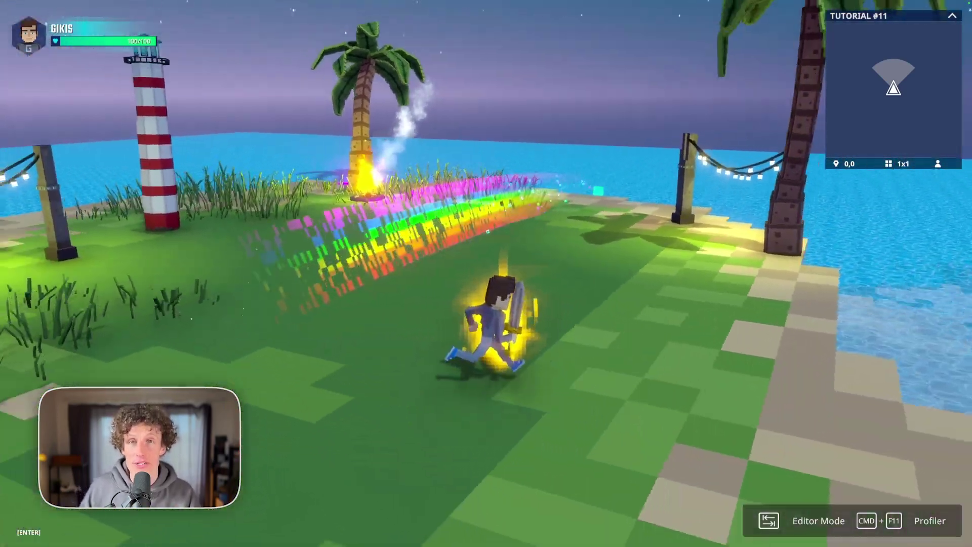
key(w)
click(486, 273)
key(a)
click(486, 273)
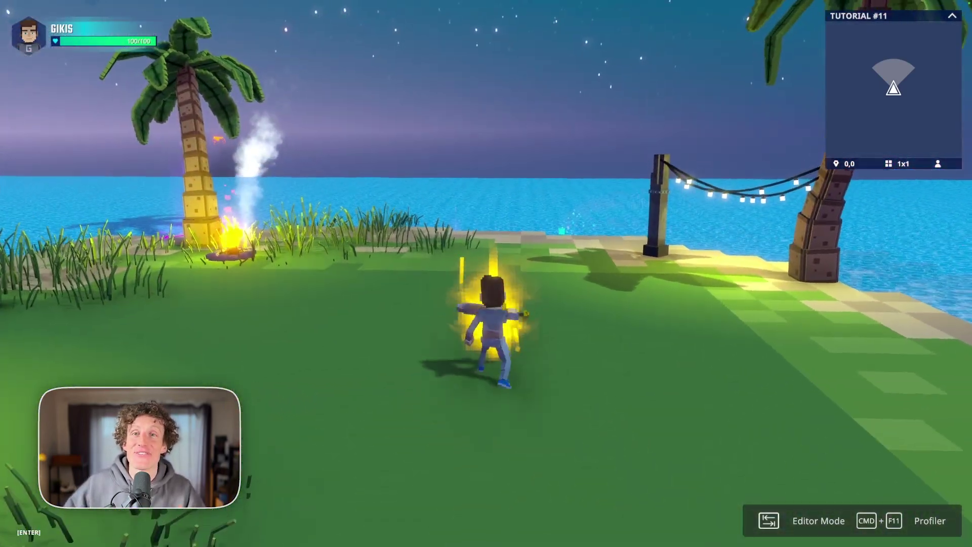
click(486, 273)
key(a)
key(w)
click(486, 274)
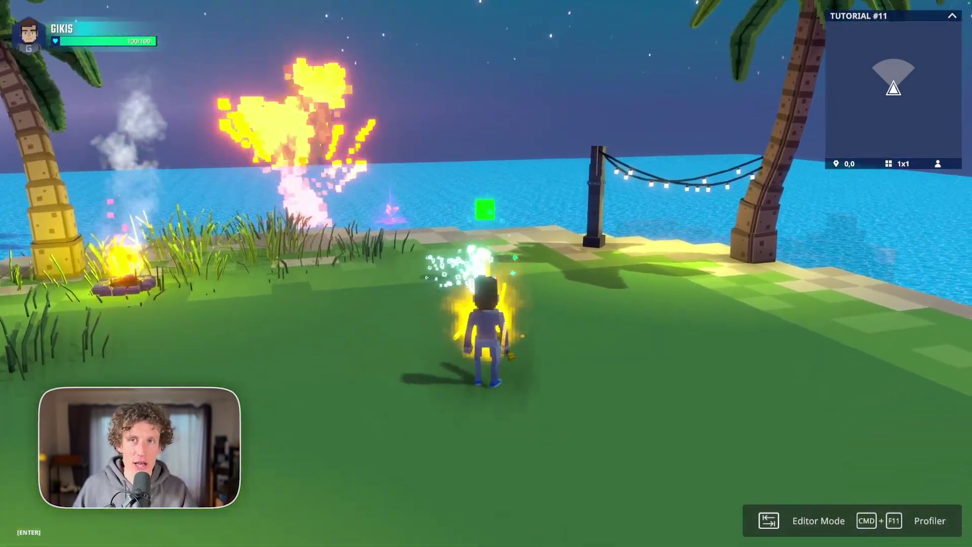
key(d)
key(a)
click(486, 273)
key(a)
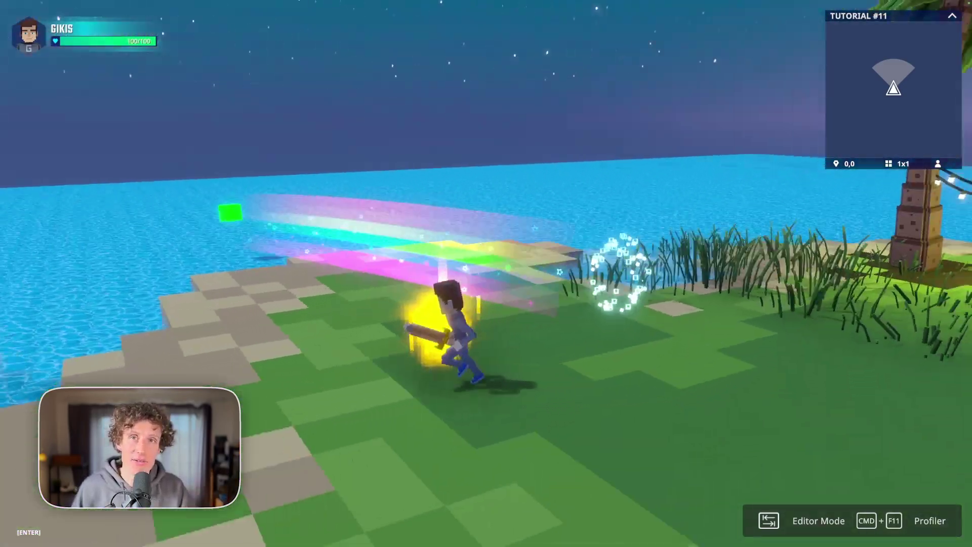
key(w)
click(486, 274)
key(a)
key(w)
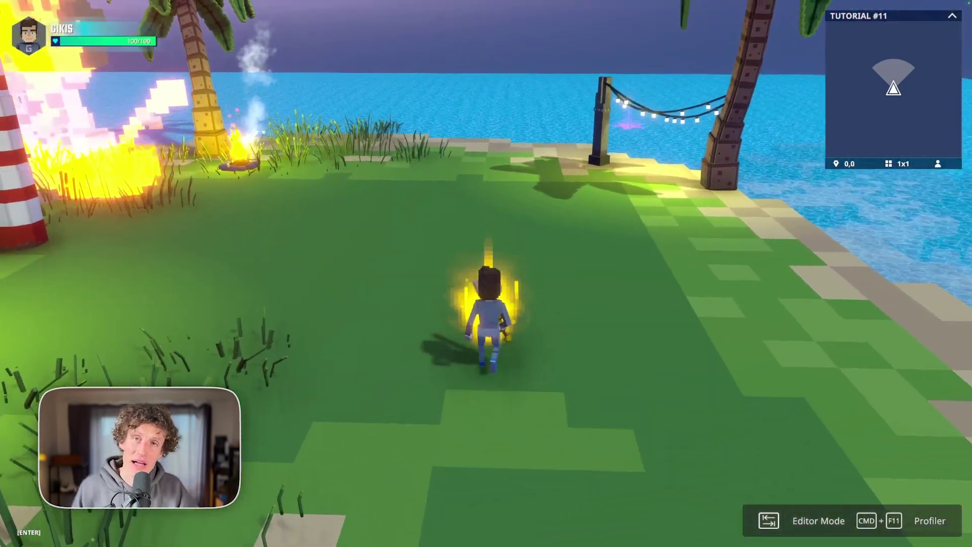
click(486, 273)
key(d)
key(w)
click(486, 274)
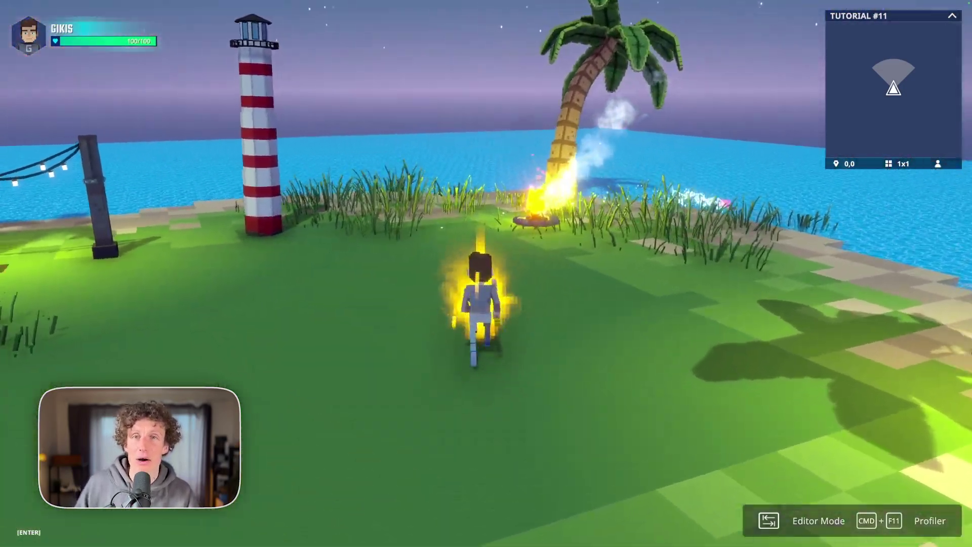
key(d)
click(486, 273)
key(w)
key(a)
click(486, 273)
click(486, 273)
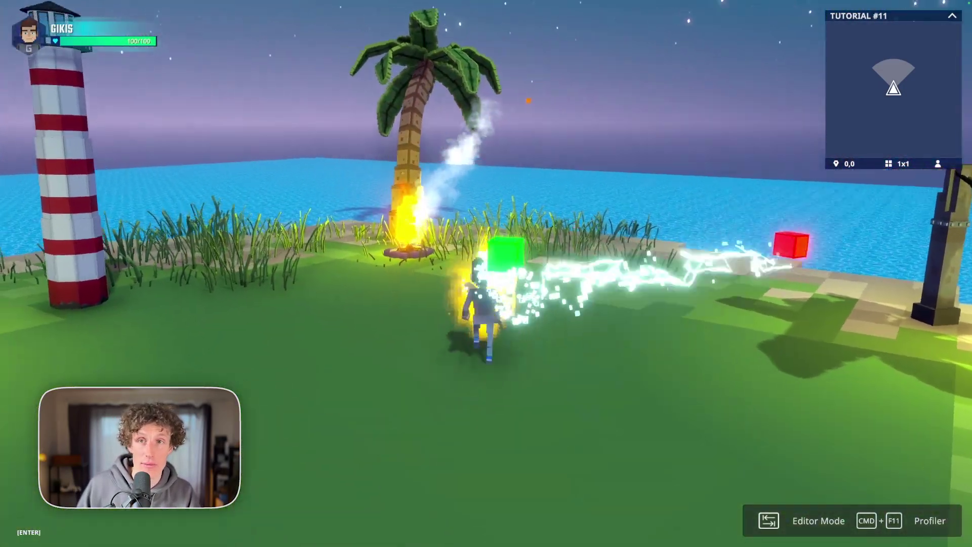
key(d)
click(486, 273)
click(486, 274)
key(d)
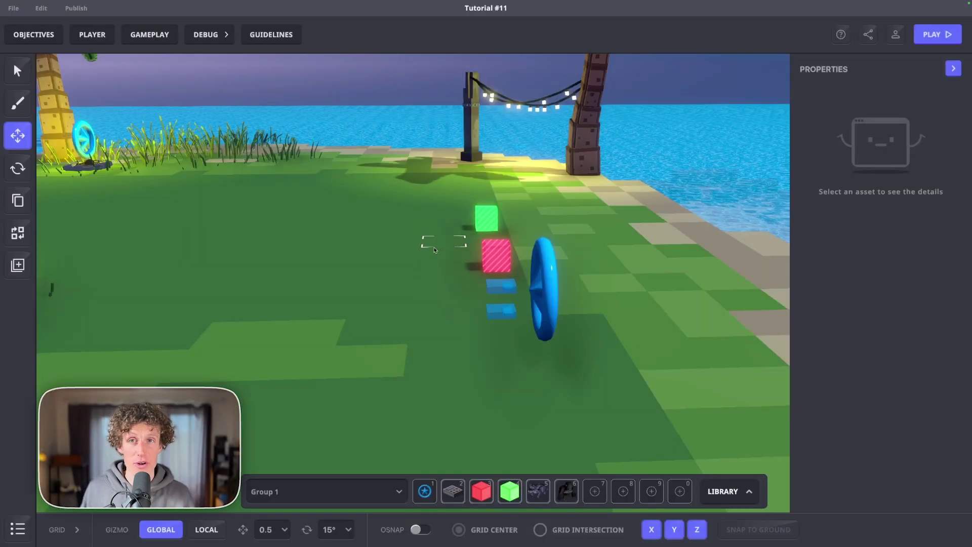
- Delete the red and green projectile cubes from the grass
right_drag(434, 249, 374, 275)
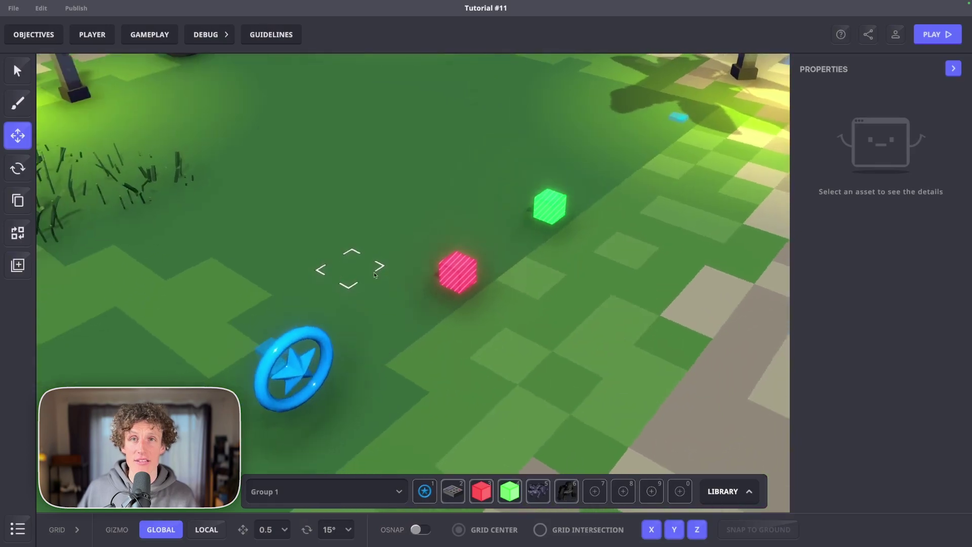
click(460, 280)
key(Delete)
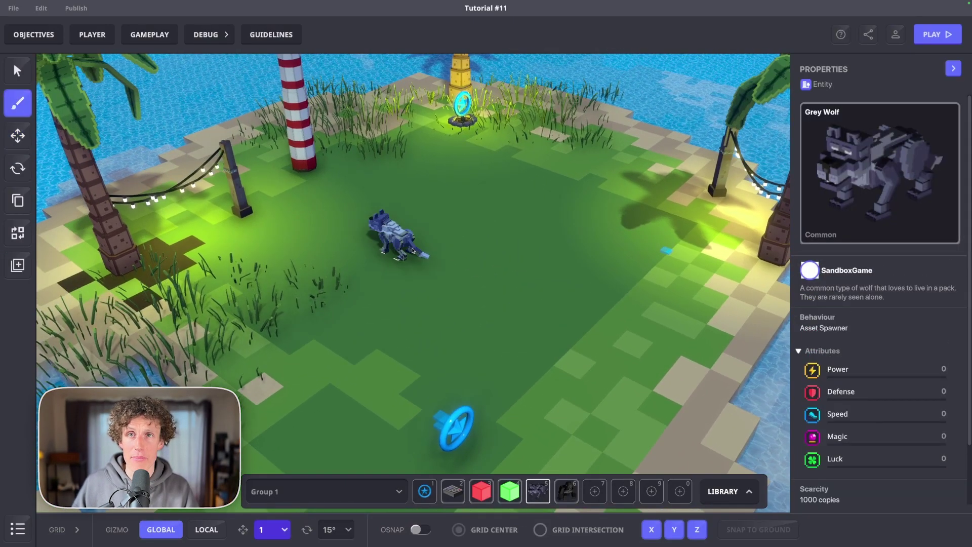
- Place a Grey Wolf in the middle of the grass and change its behaviour to Soldier
click(17, 136)
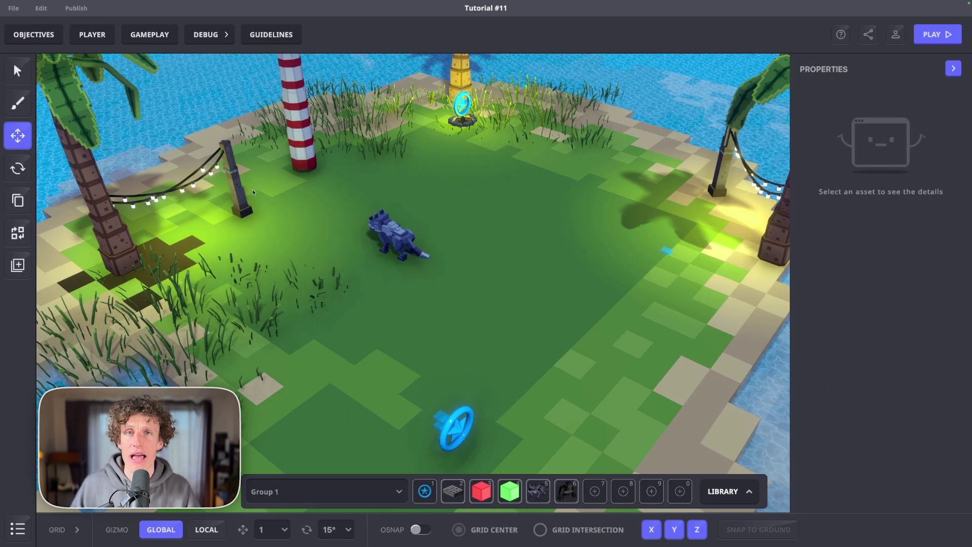
click(397, 228)
scroll(867, 287, down, 5)
click(839, 246)
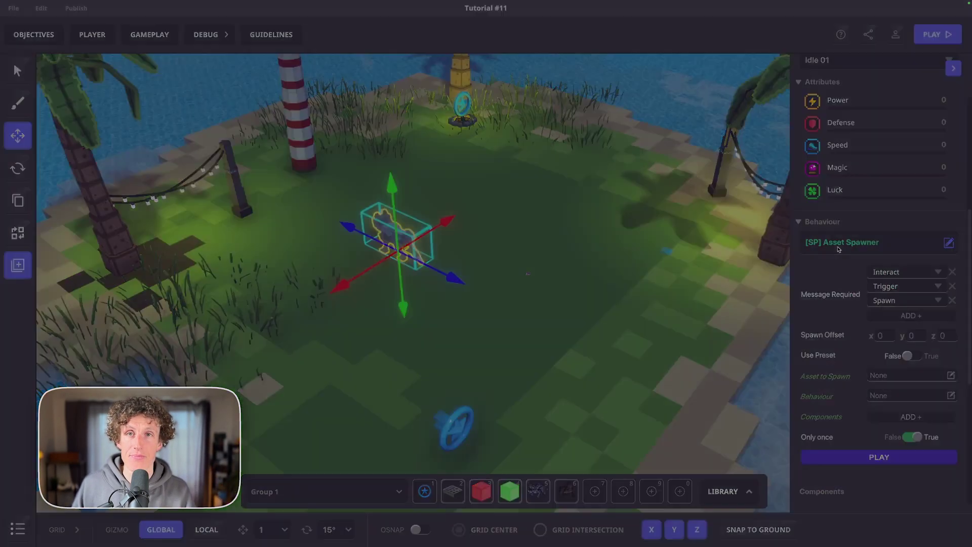
text(soldi)
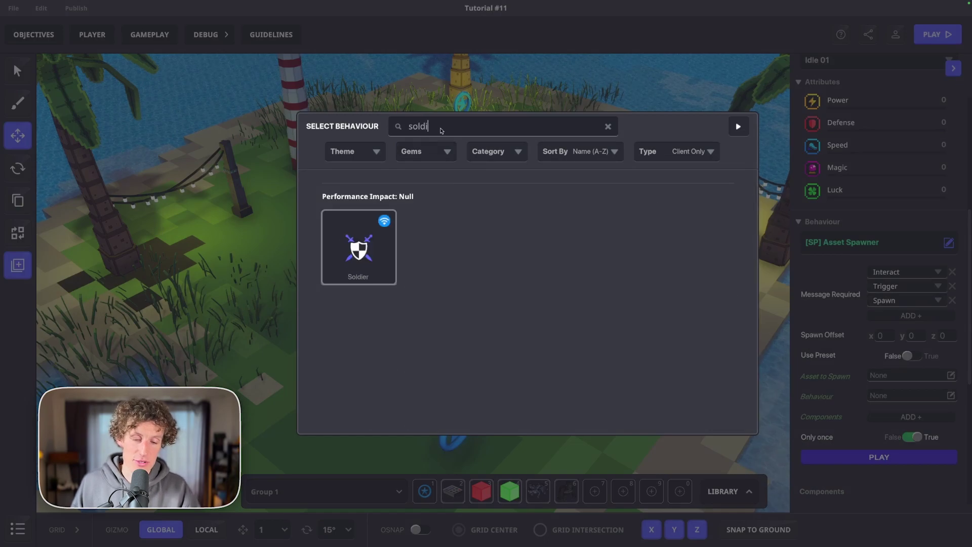
click(358, 250)
- Set the Grey Wolf's Soldier behaviour to attack the Avatar tag with a detection range of 5
scroll(863, 310, down, 3)
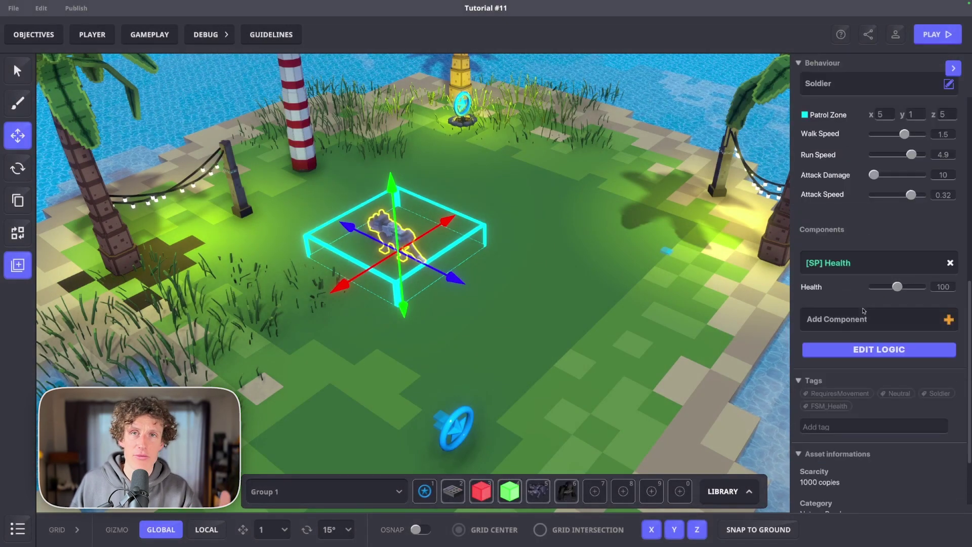
scroll(868, 354, up, 3)
scroll(881, 335, down, 1)
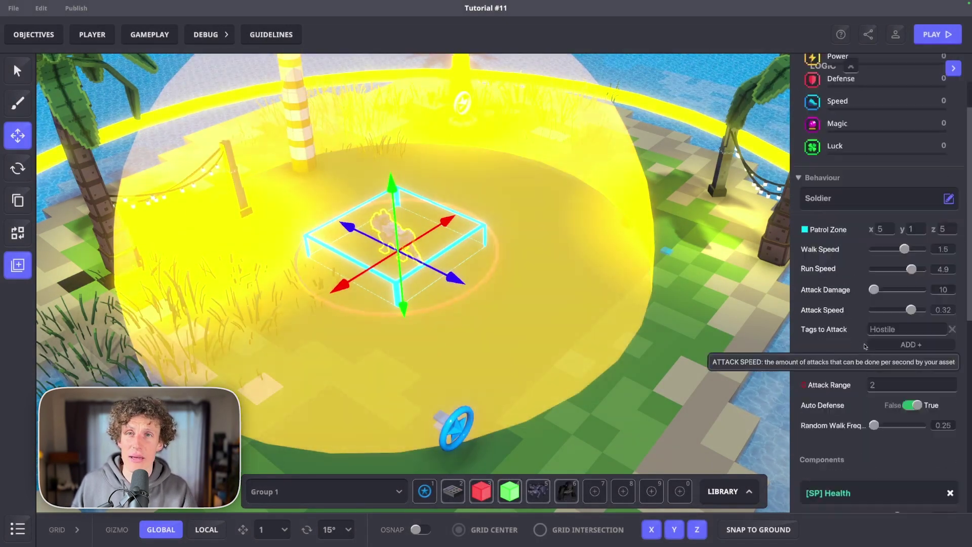
mouse_move(797, 339)
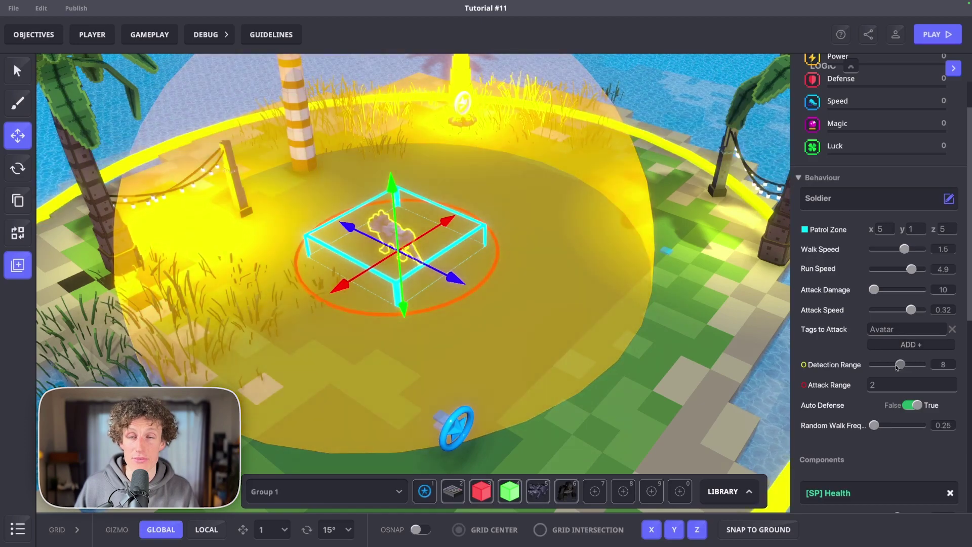
scroll(890, 370, down, 3)
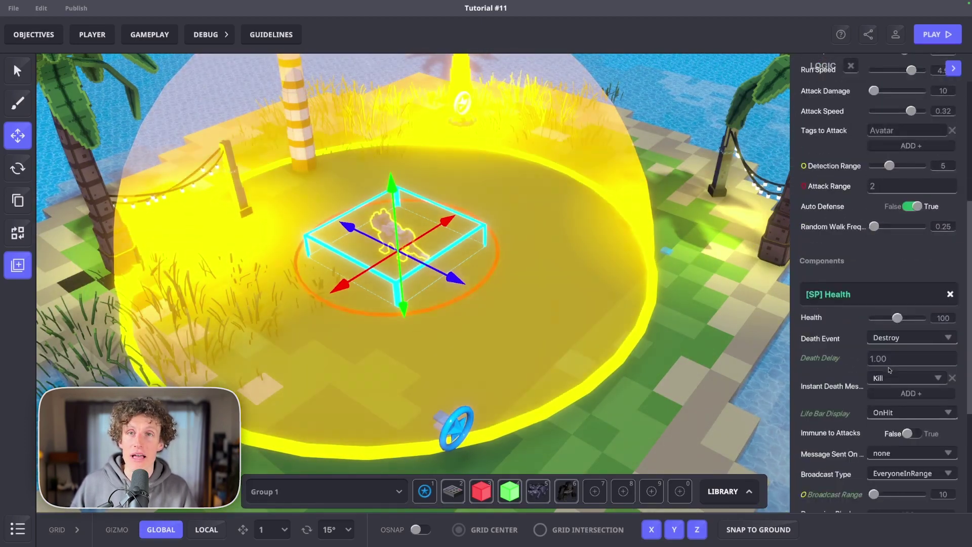
- Set the Grey Wolf's health to 80 and its death delay to -2.00 in the Health component
scroll(890, 370, down, 1)
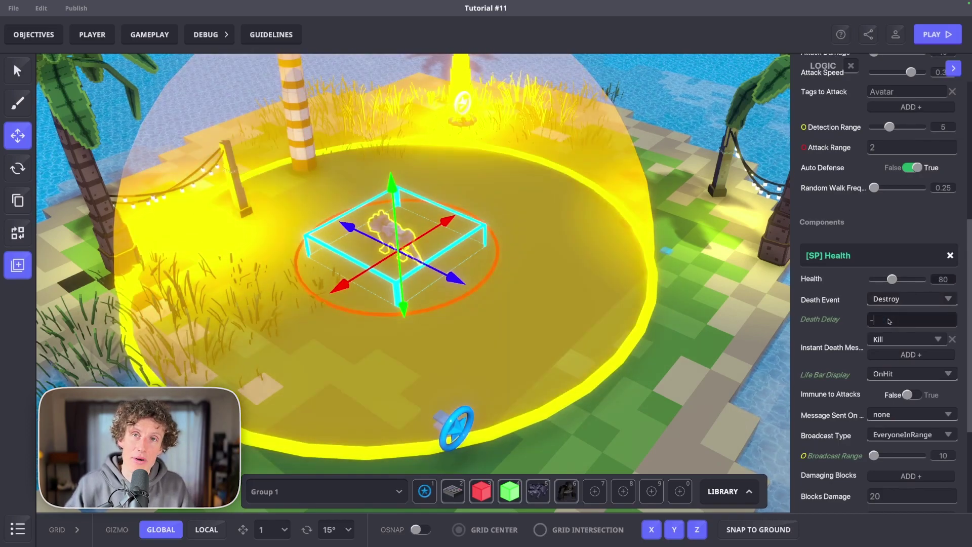
scroll(890, 321, down, 2)
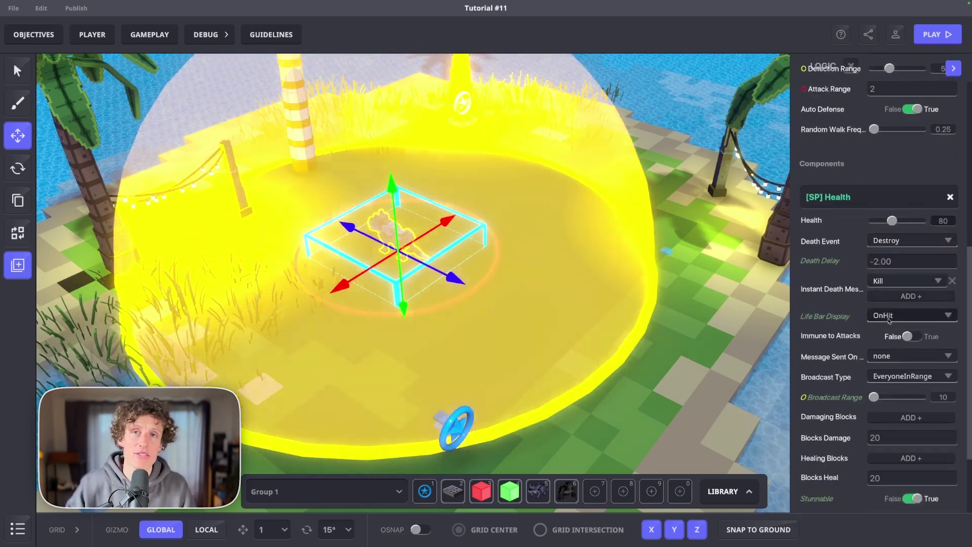
- Add the tag "Enemy 1" to the Grey Wolf and deselect it
scroll(890, 321, down, 1)
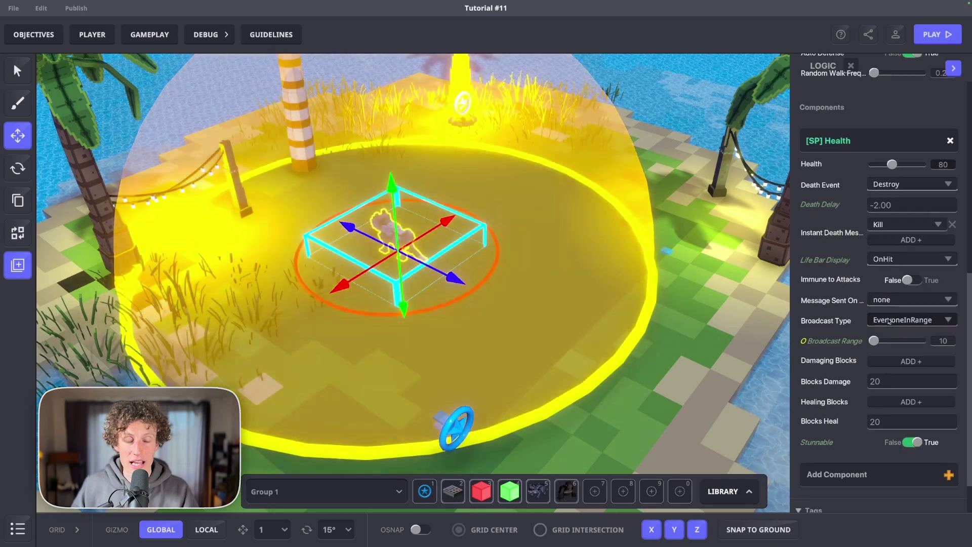
scroll(890, 320, down, 1)
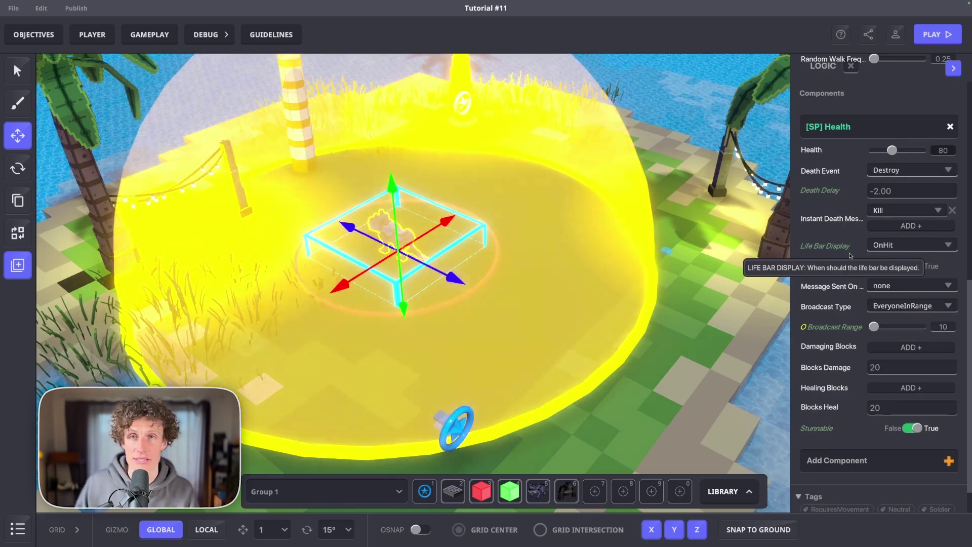
scroll(853, 284, down, 1)
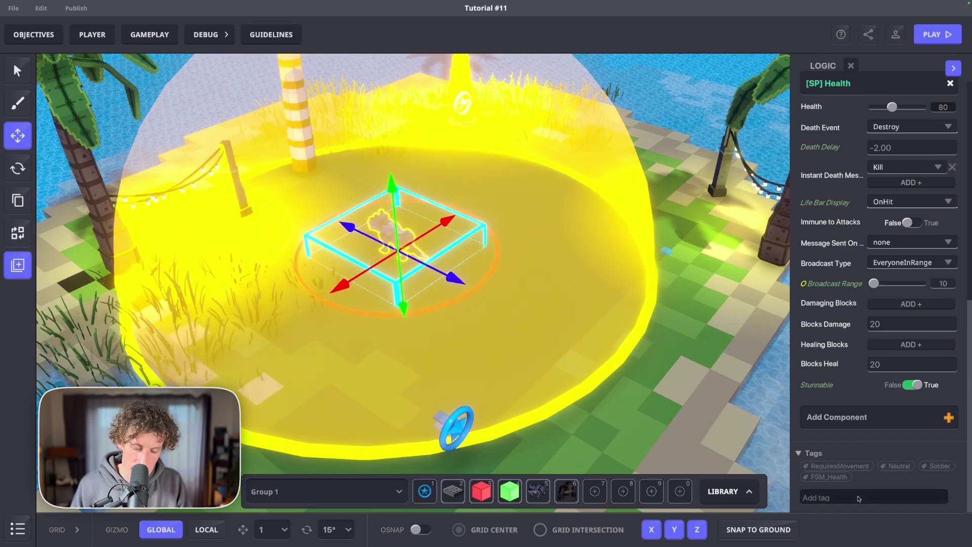
click(860, 499)
text(Enemy 1)
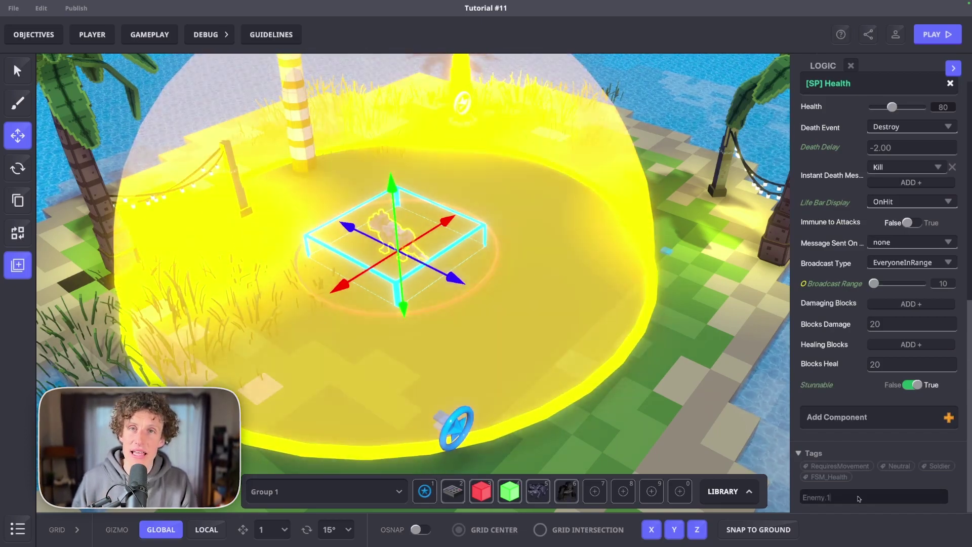
key(Return)
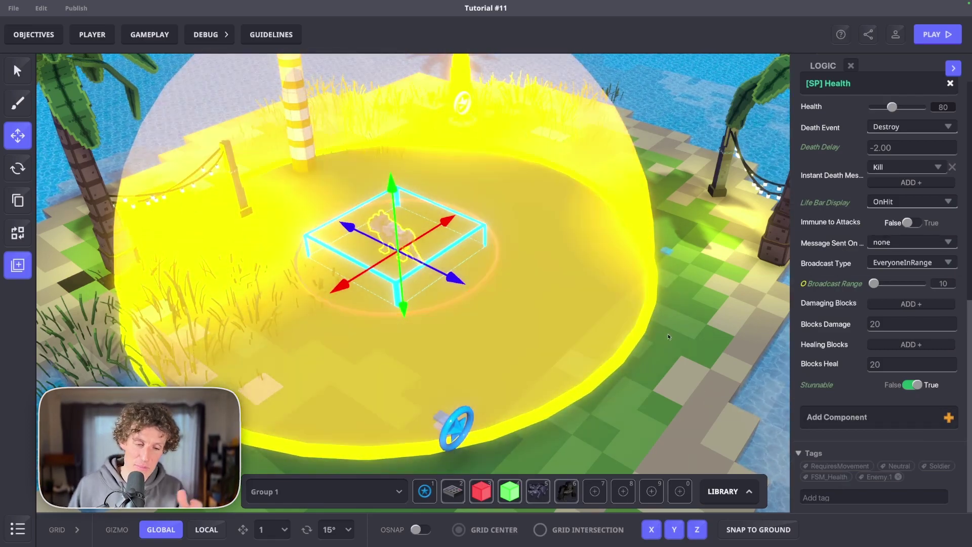
click(686, 337)
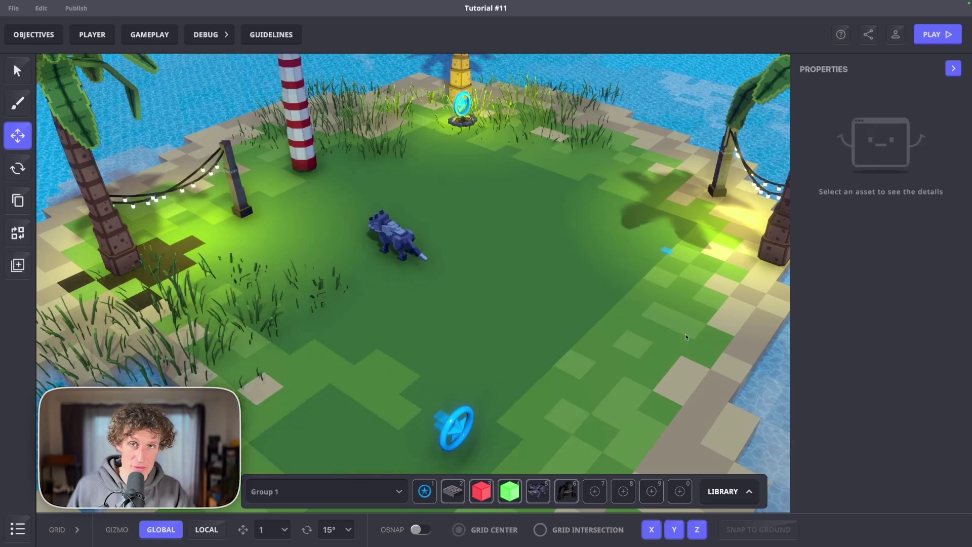
- Start a play-test and walk the avatar forward to collect the aura
click(938, 35)
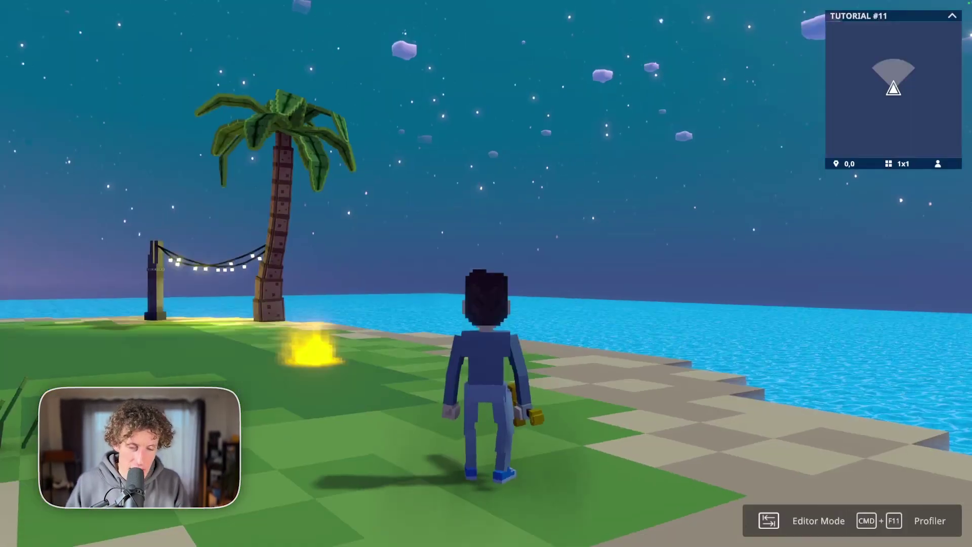
key(w)
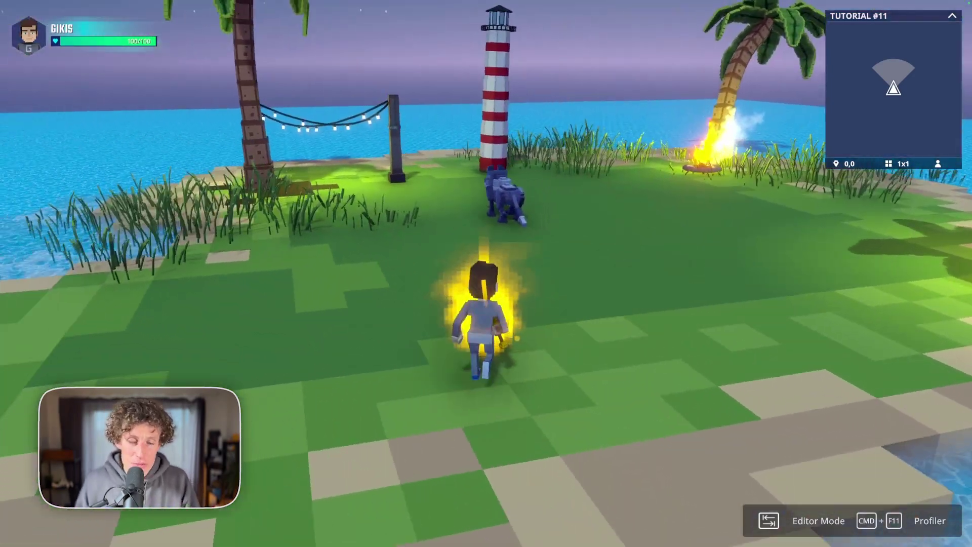
- Fire projectiles at the Grey Wolf while moving around until it is defeated, and return to editing
click(487, 274)
key(s)
key(w)
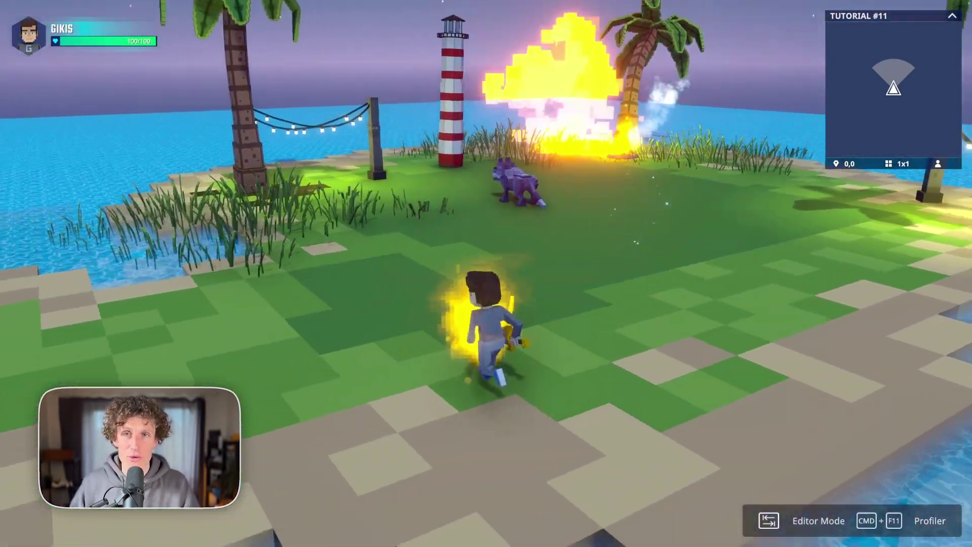
click(486, 273)
key(s)
key(d)
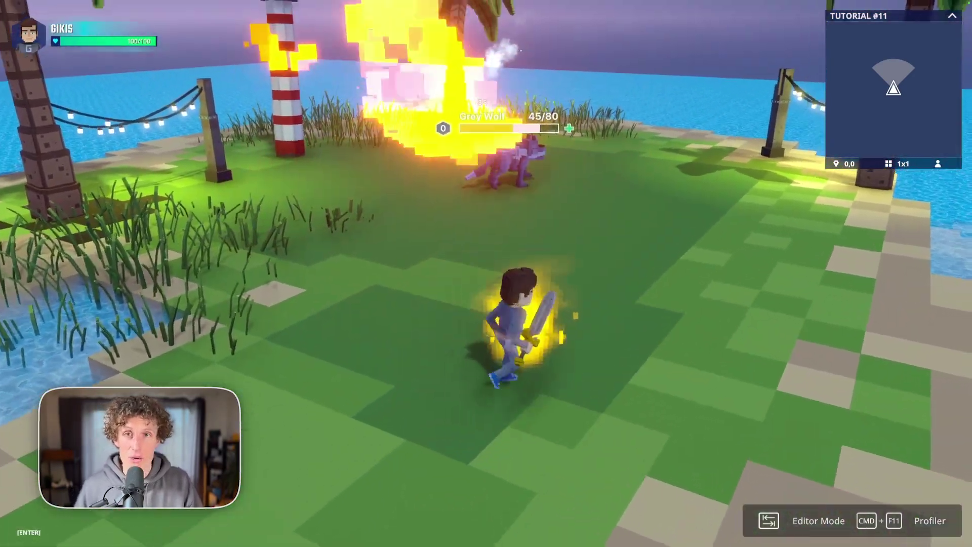
key(w)
click(486, 273)
key(s)
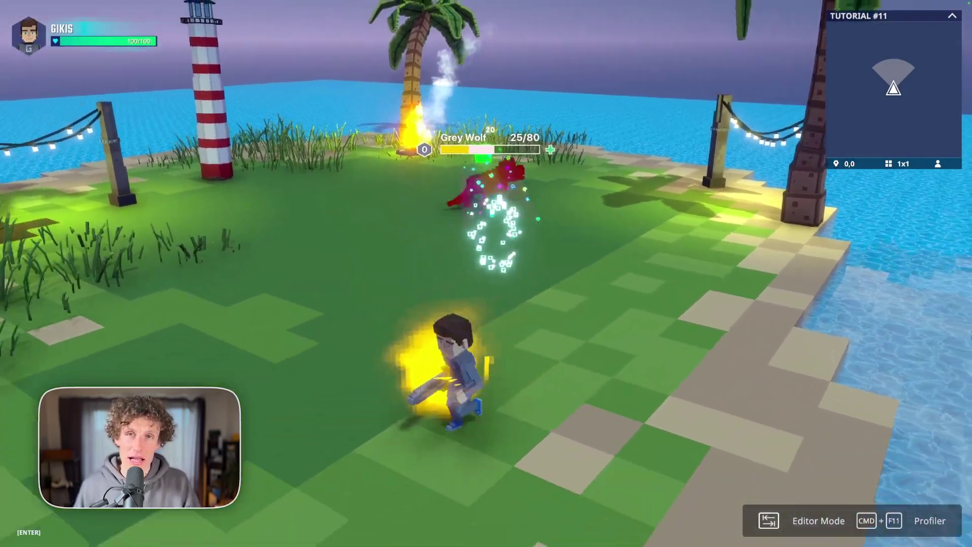
key(a)
key(w)
click(486, 274)
key(d)
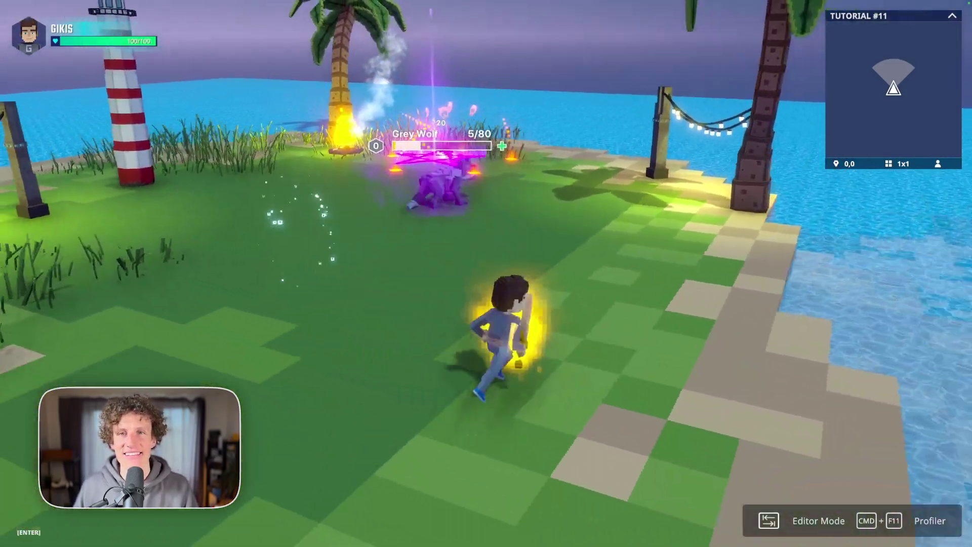
key(w)
click(486, 274)
key(s)
key(a)
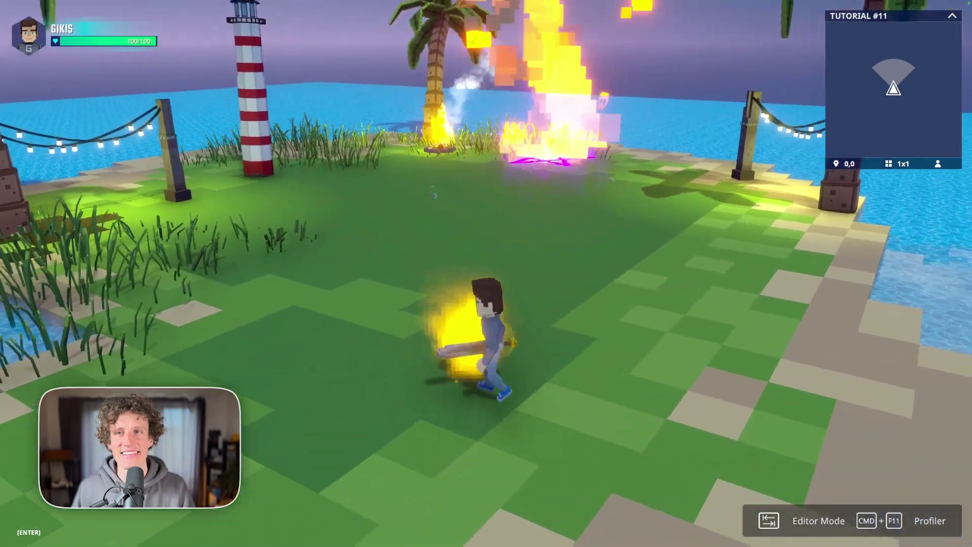
key(d)
key(w)
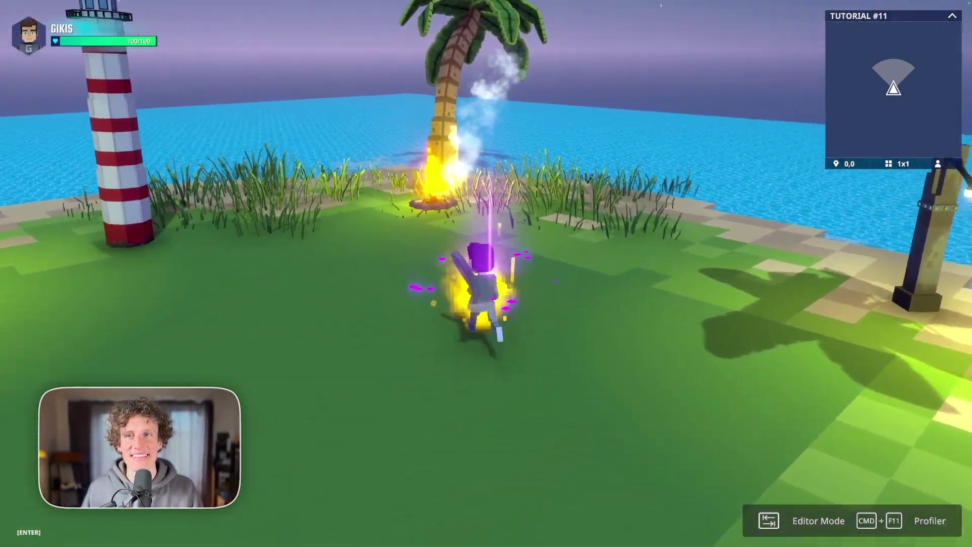
key(w)
key(Tab)
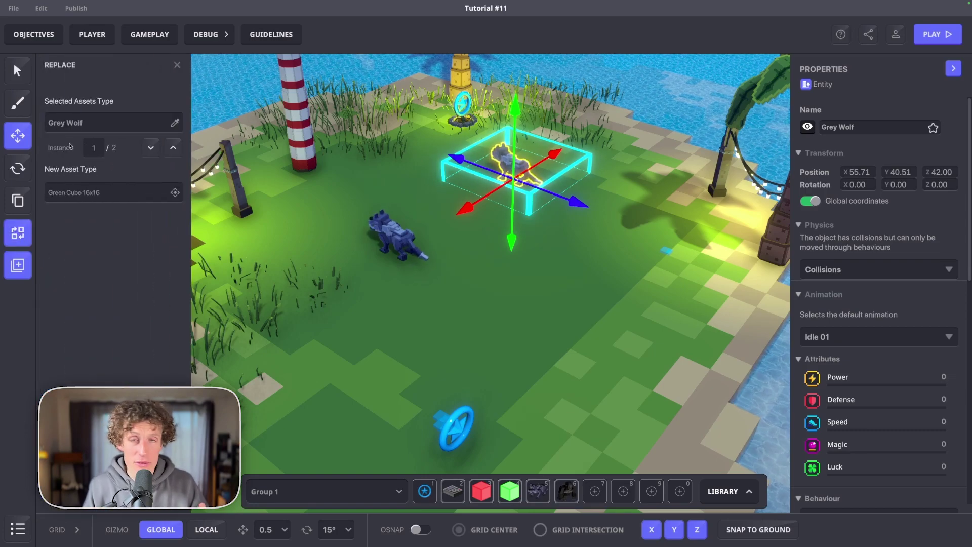
- Replace the selected second Grey Wolf near the campfire with a Gorilla
click(77, 199)
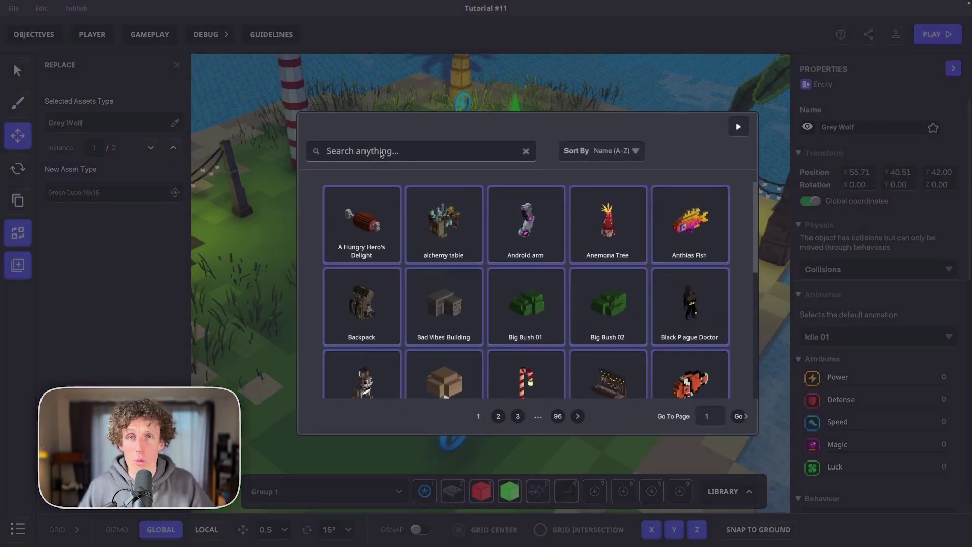
text(gori)
click(486, 222)
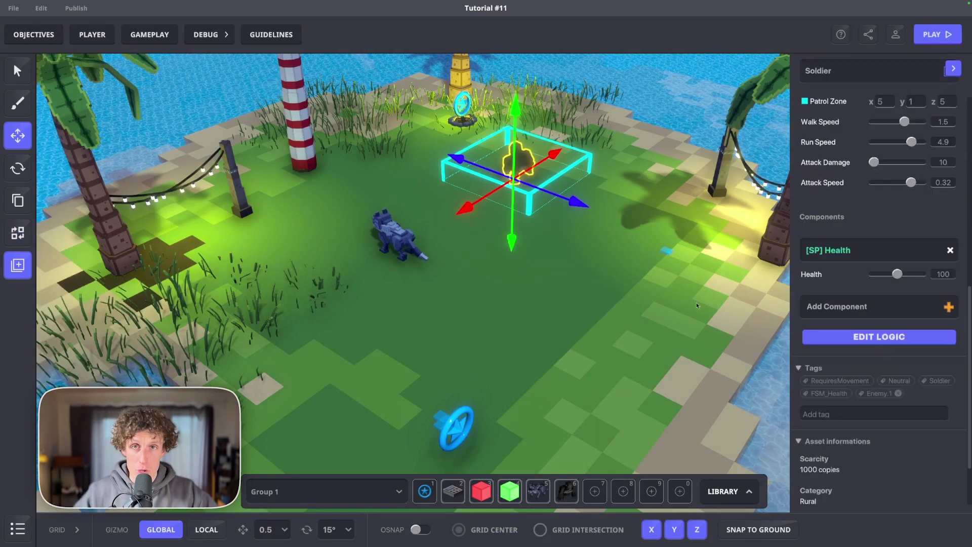
- Start another play-test and run the avatar through the aura toward the two enemies
click(937, 41)
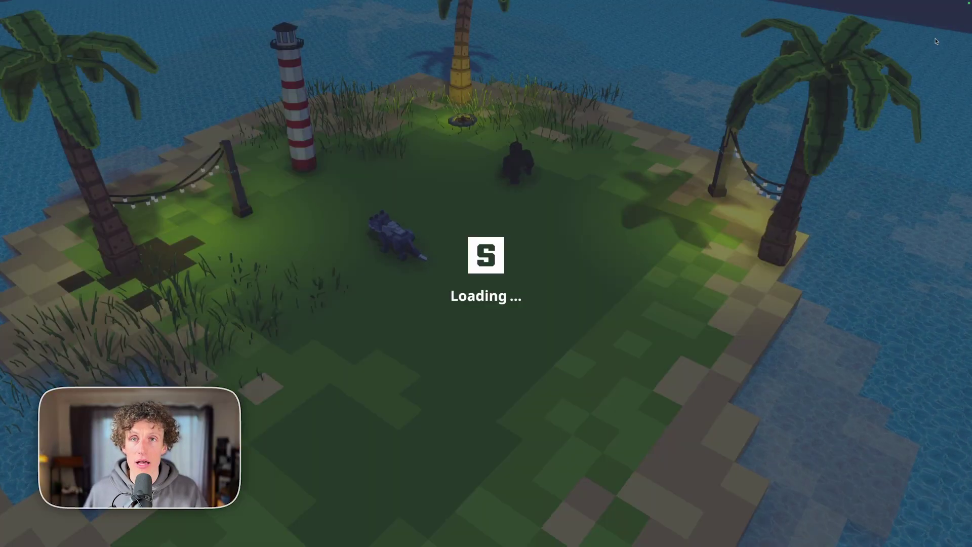
key(w)
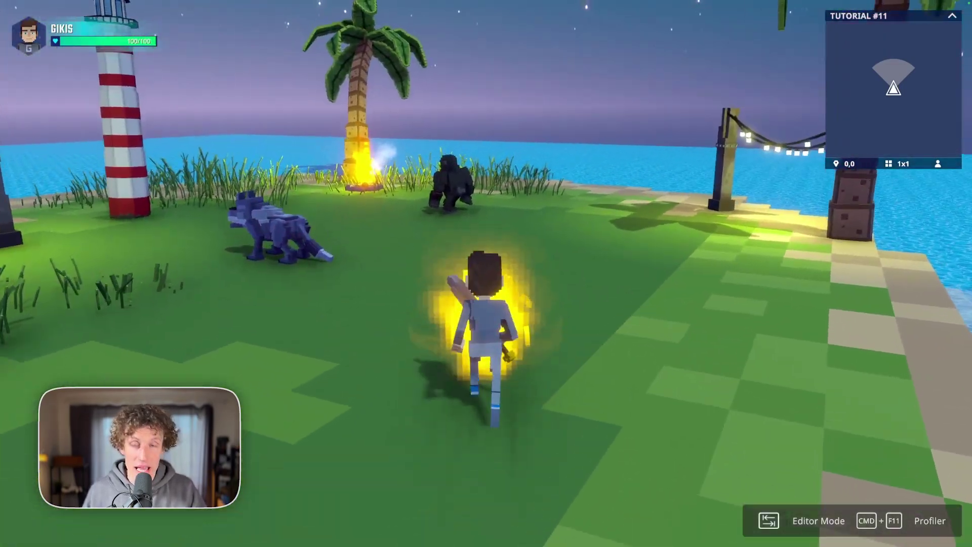
key(d)
- Fire the projectiles repeatedly at the Gorilla while moving around it
click(486, 273)
key(s)
click(486, 273)
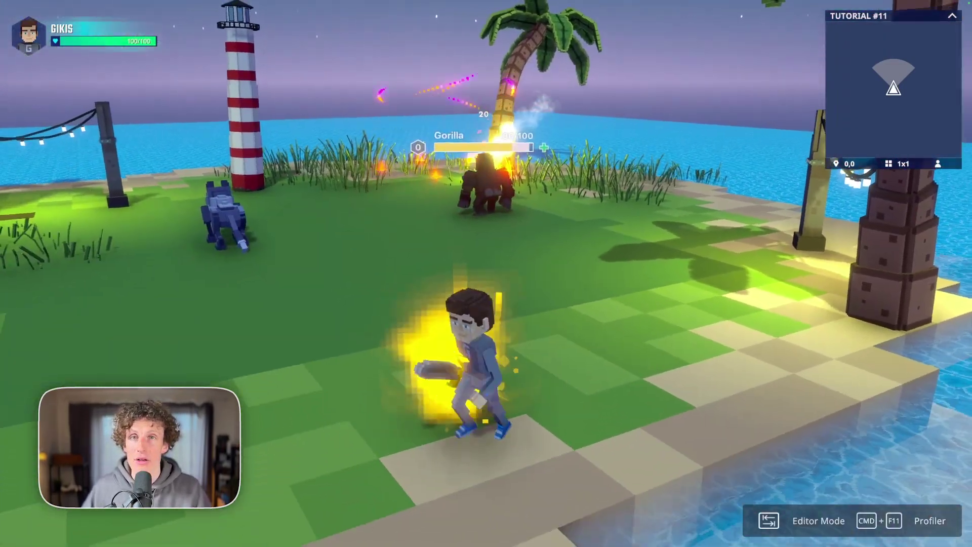
click(486, 273)
key(d)
click(486, 274)
key(d)
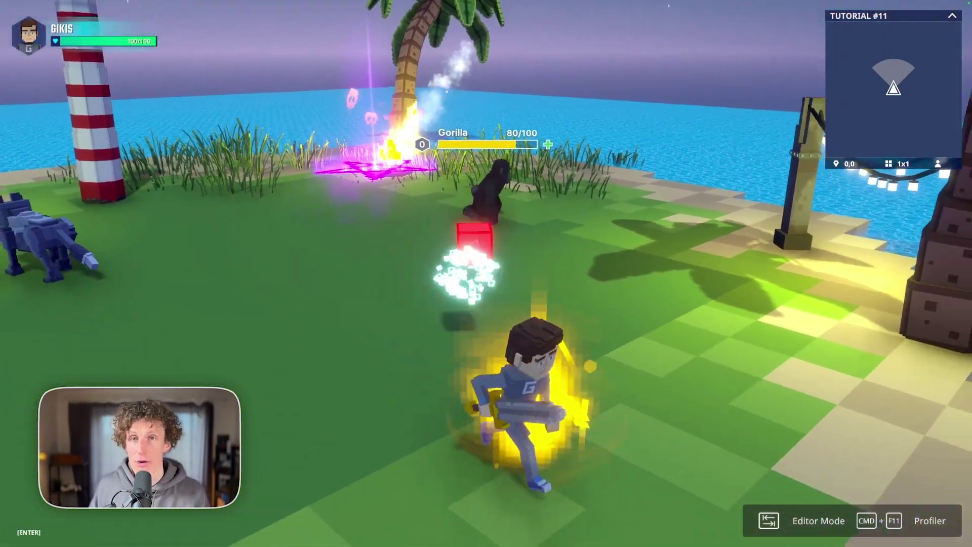